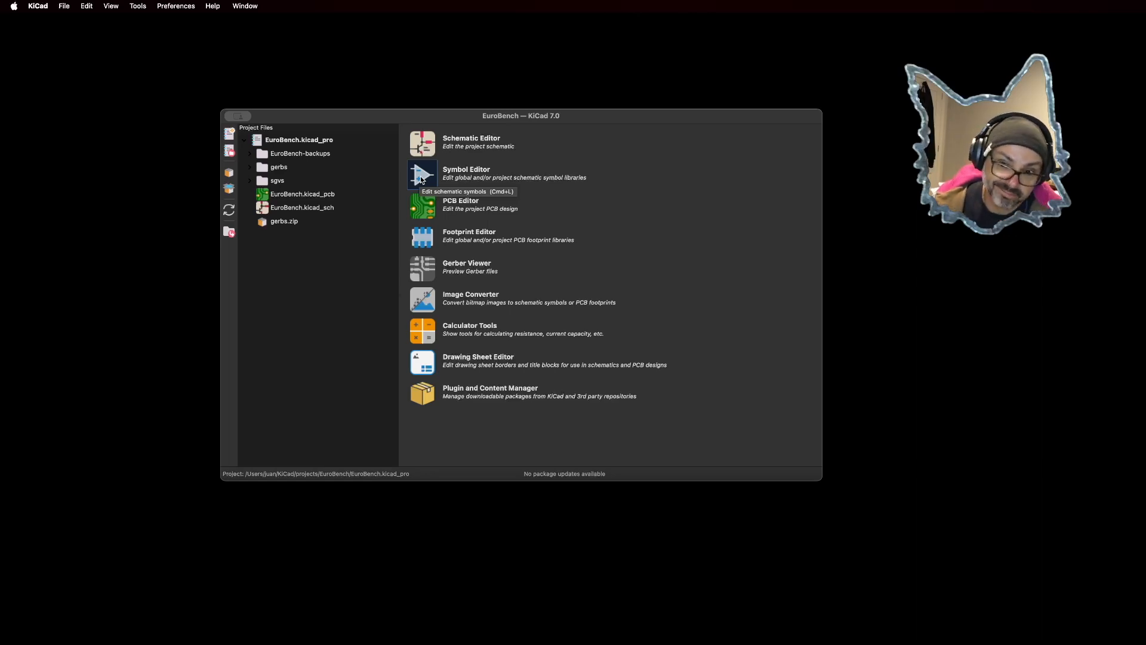
Step: Open the Footprint Editor and reposition and resize its window so that all of its controls fit on the screen
{"action": "left_click", "coordinate": [422, 238]}
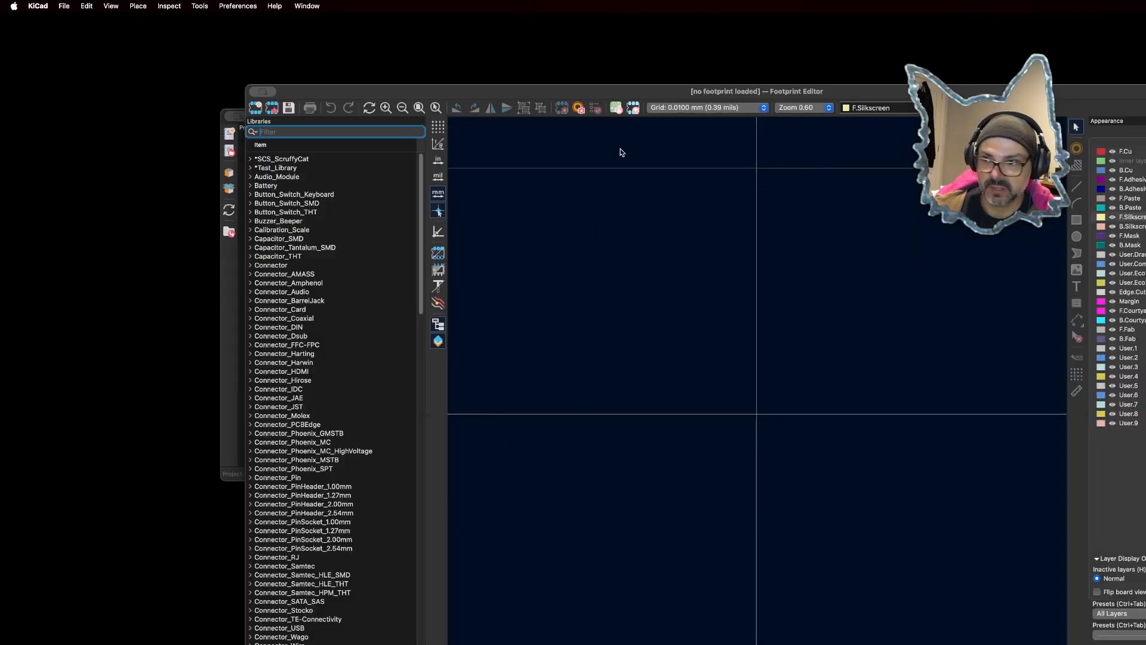
{"action": "left_click_drag", "start_coordinate": [705, 95], "coordinate": [461, 22]}
{"action": "left_click_drag", "start_coordinate": [1038, 634], "coordinate": [1012, 639]}
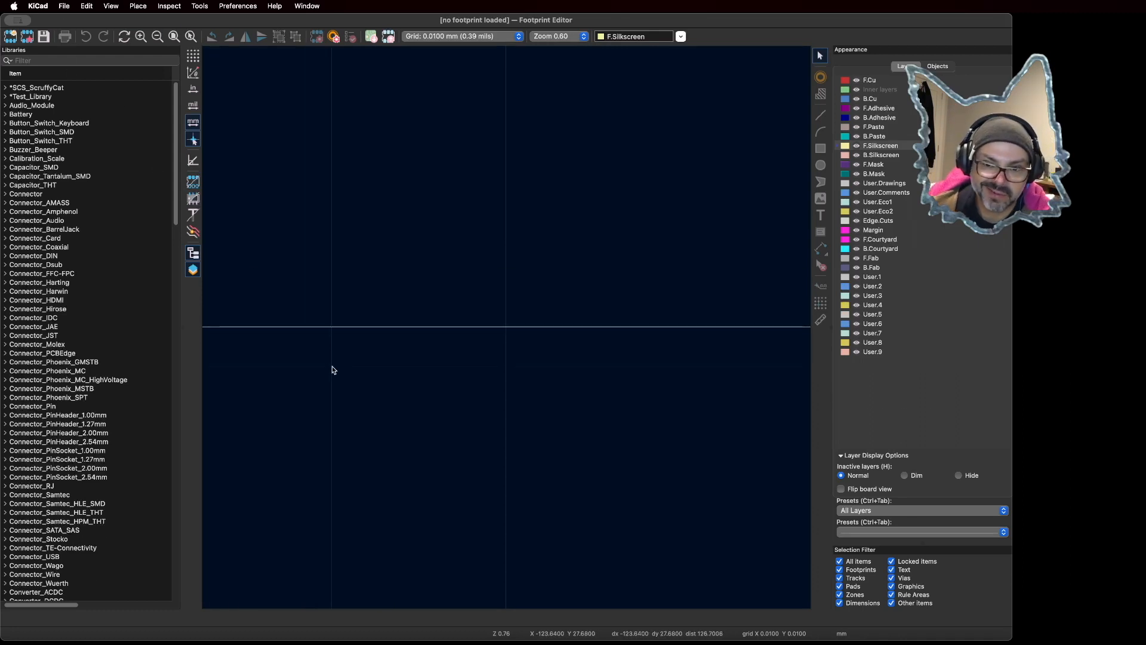
Step: Create a new footprint library named "_My Library" in the TestLib folder and add it to the Global library table
{"action": "left_click", "coordinate": [65, 6]}
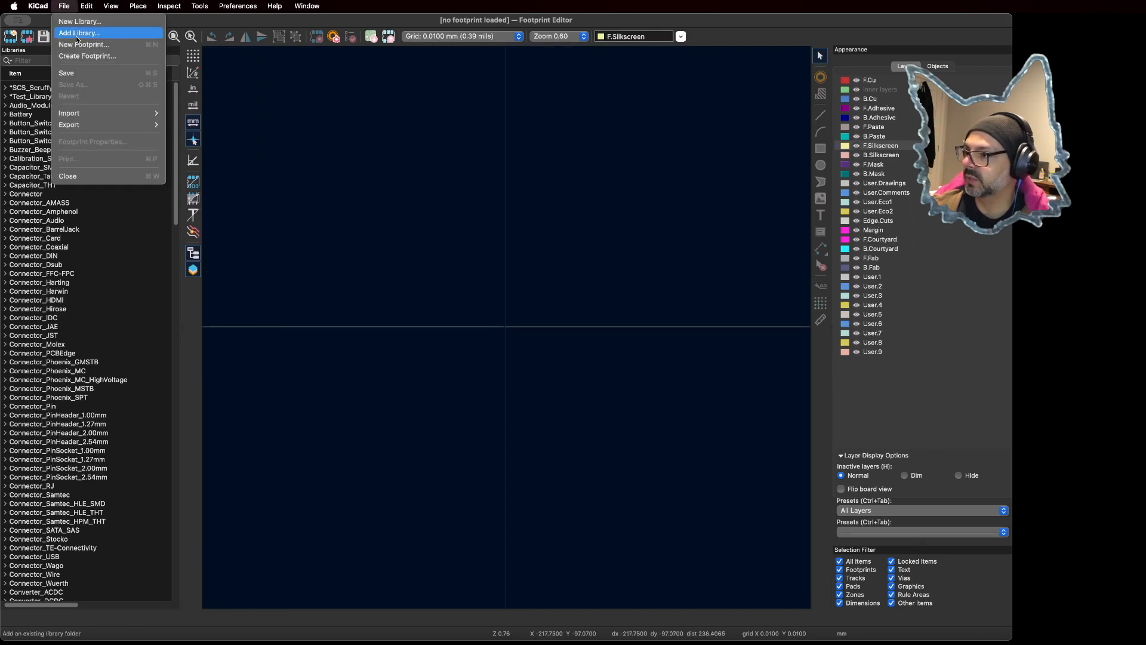
{"action": "left_click", "coordinate": [564, 275]}
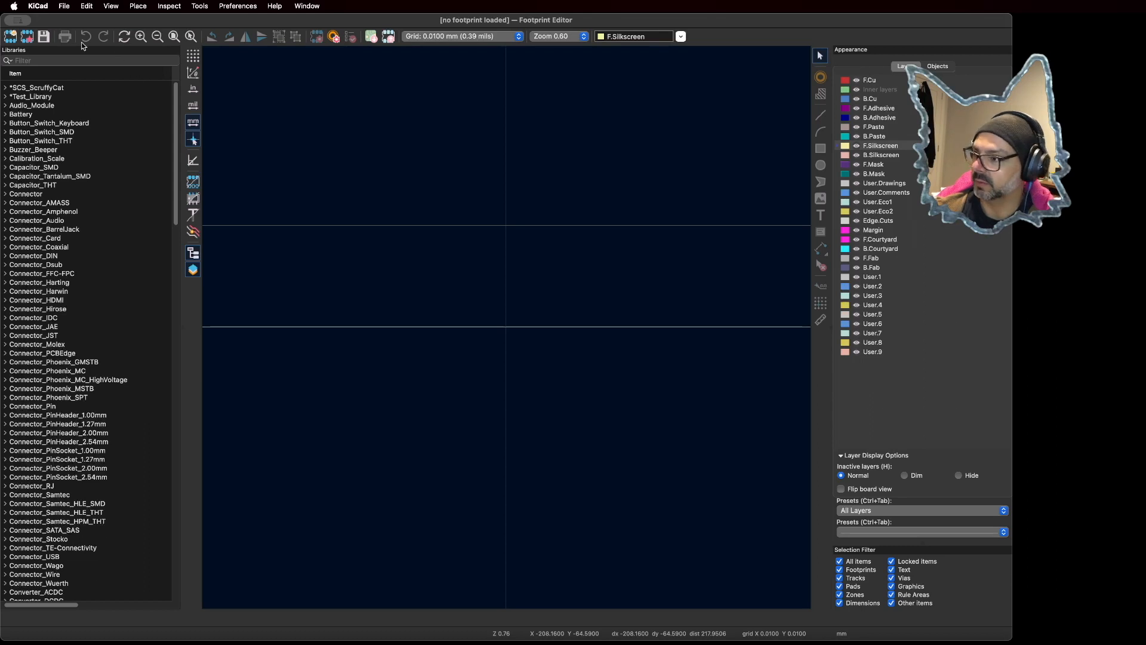
{"action": "left_click", "coordinate": [65, 6]}
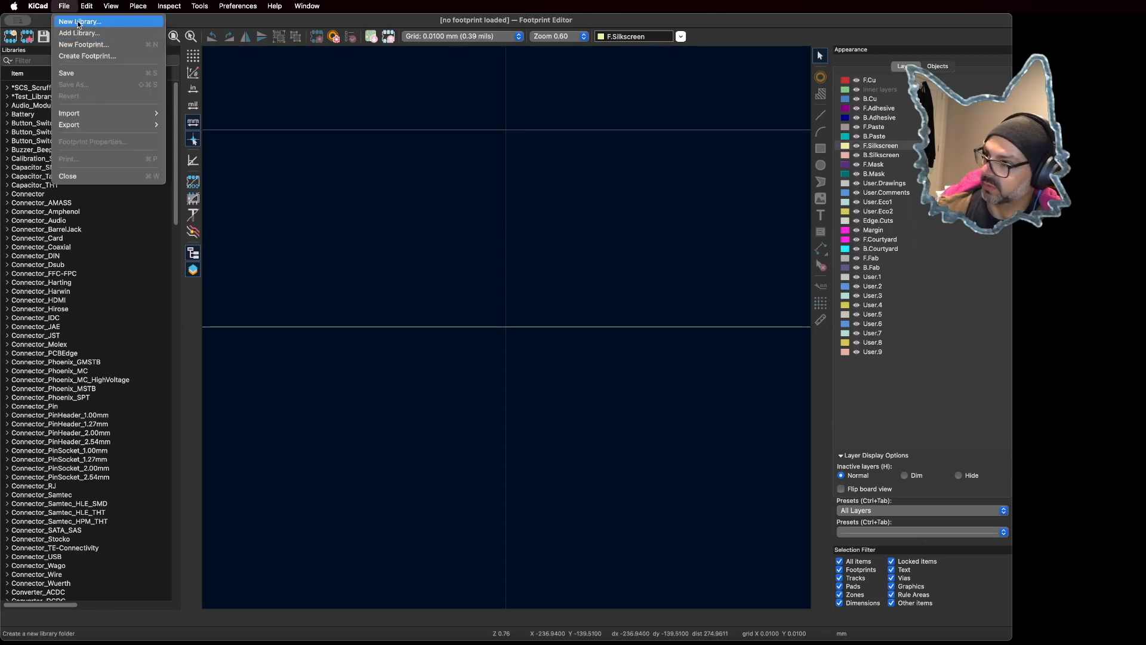
{"action": "left_click", "coordinate": [77, 22]}
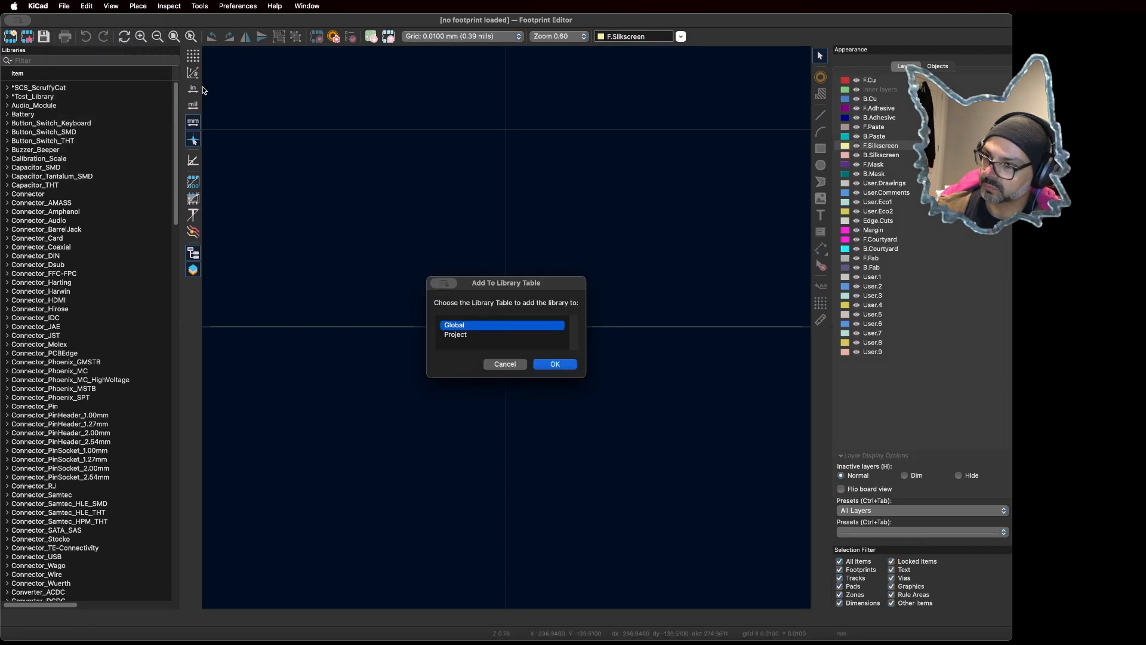
{"action": "left_click", "coordinate": [480, 334]}
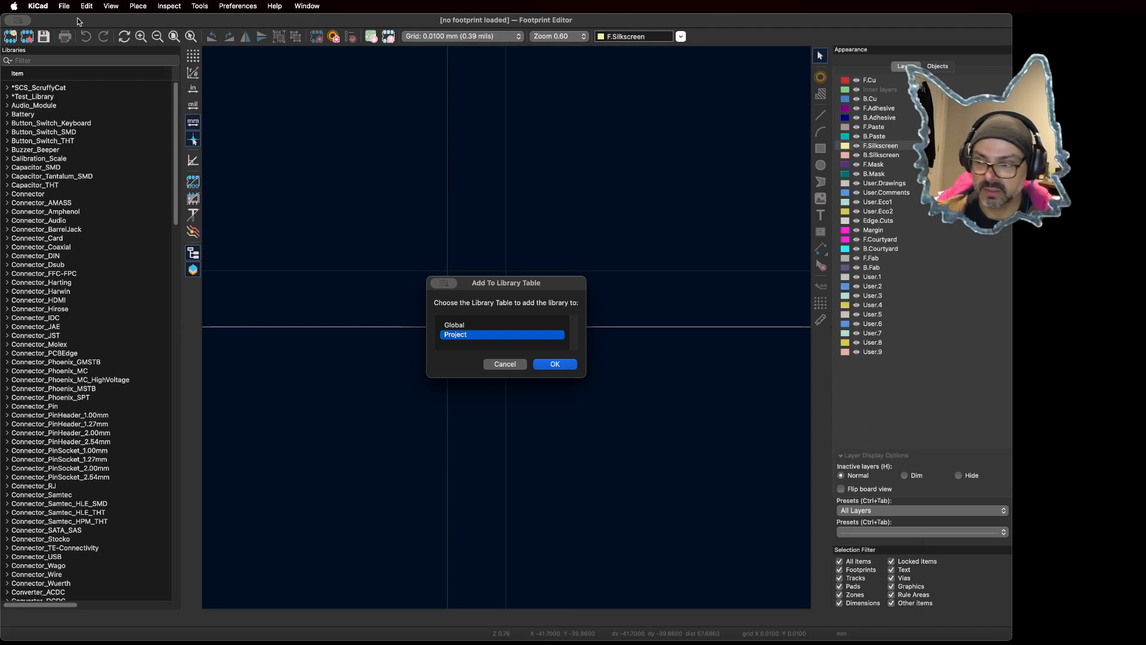
{"action": "double_click", "coordinate": [468, 327]}
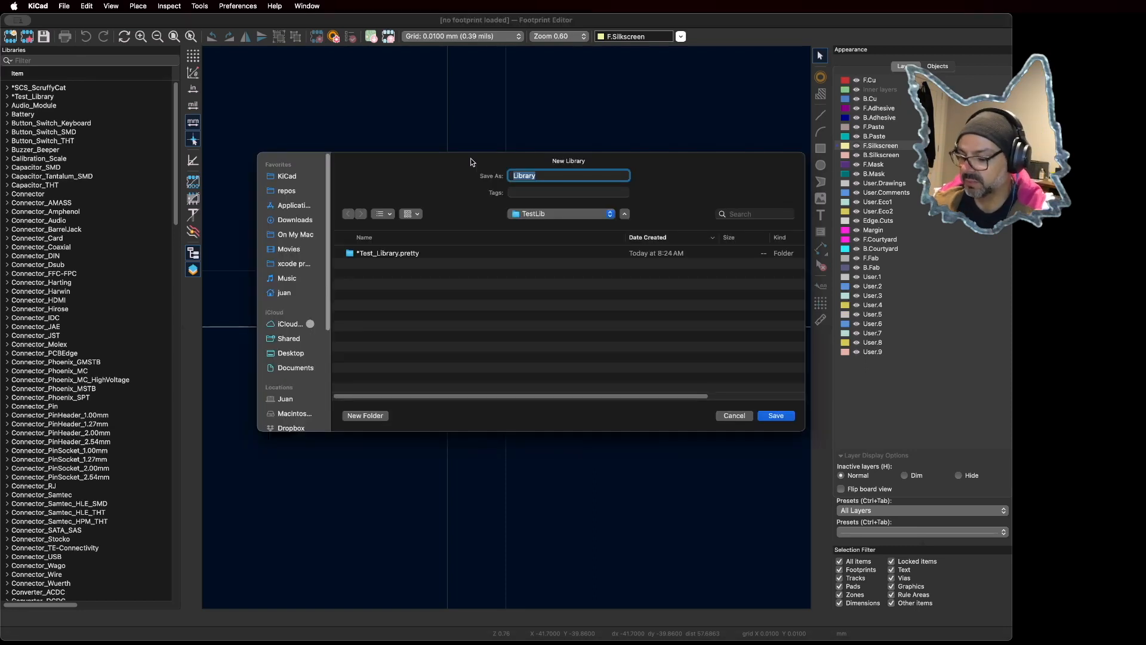
{"action": "type", "text": "My Library"}
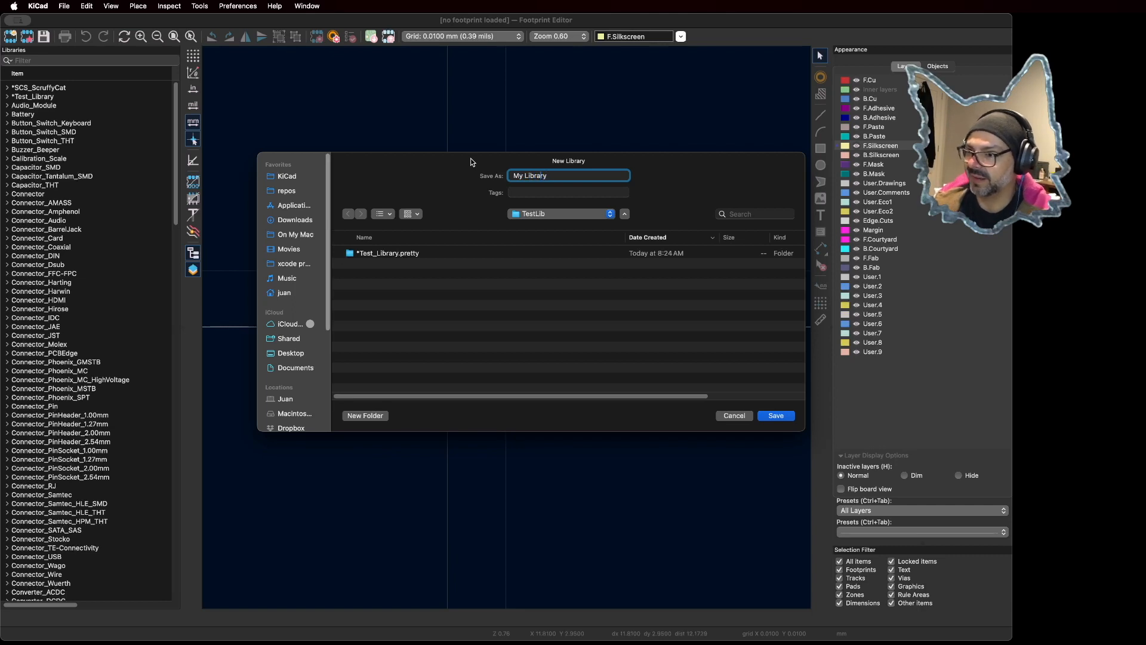
{"action": "type", "text": "_"}
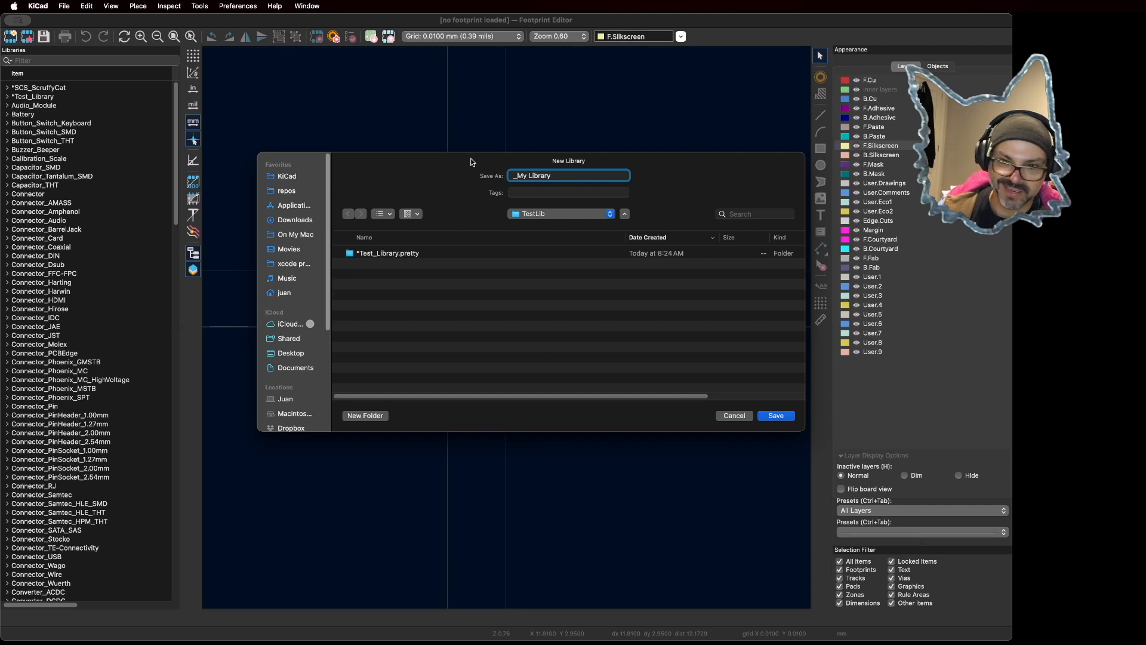
{"action": "left_click", "coordinate": [779, 417]}
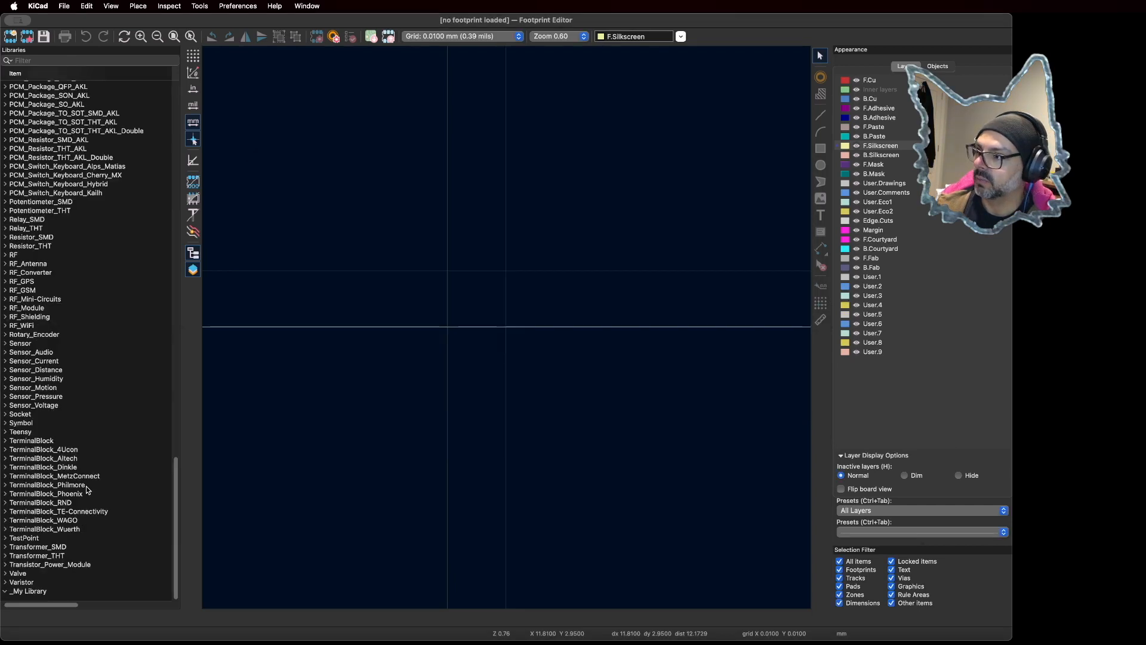
Step: Select the _My Library footprint library and look at the BGA parameters and preview in the footprint wizard
{"action": "left_click", "coordinate": [24, 592]}
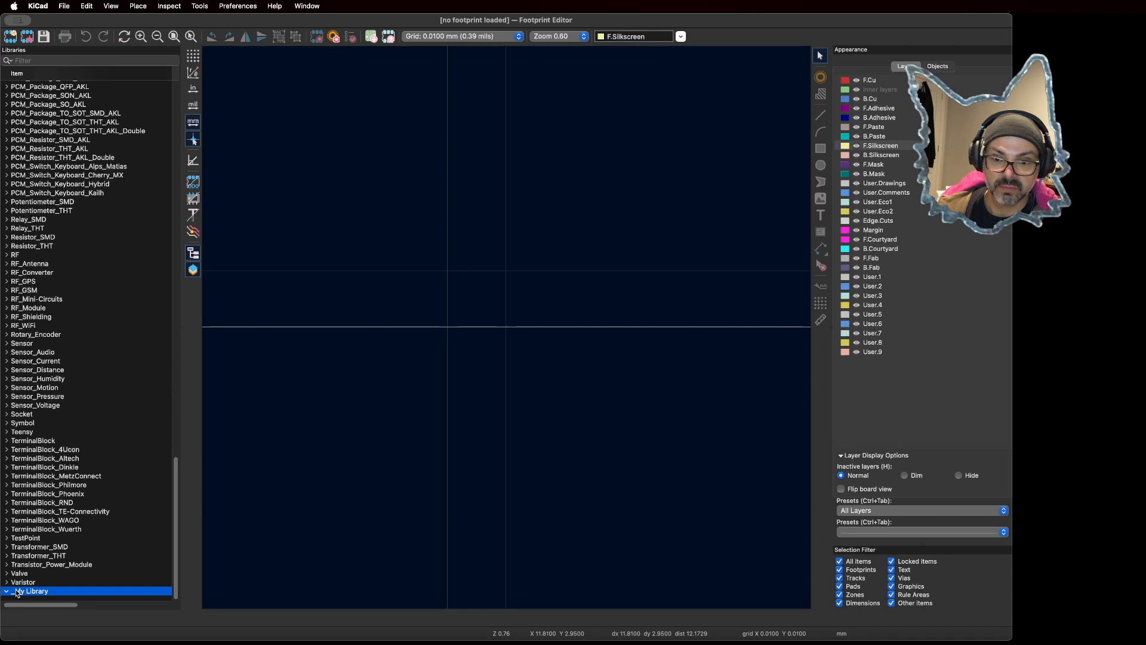
{"action": "left_click", "coordinate": [66, 6]}
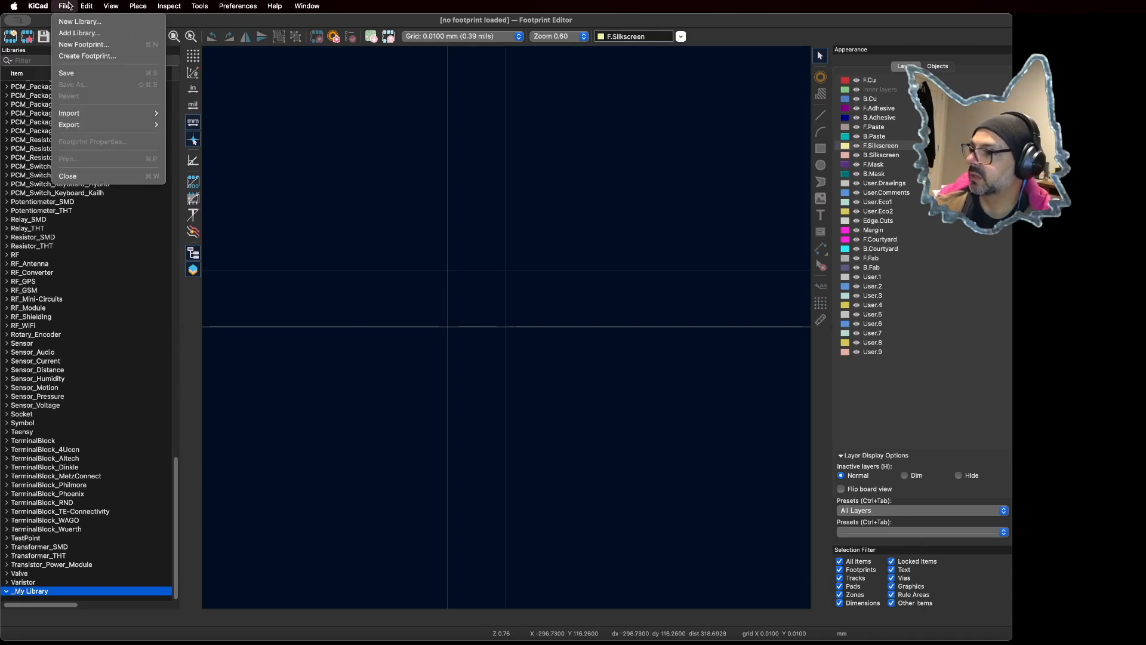
{"action": "left_click", "coordinate": [83, 56]}
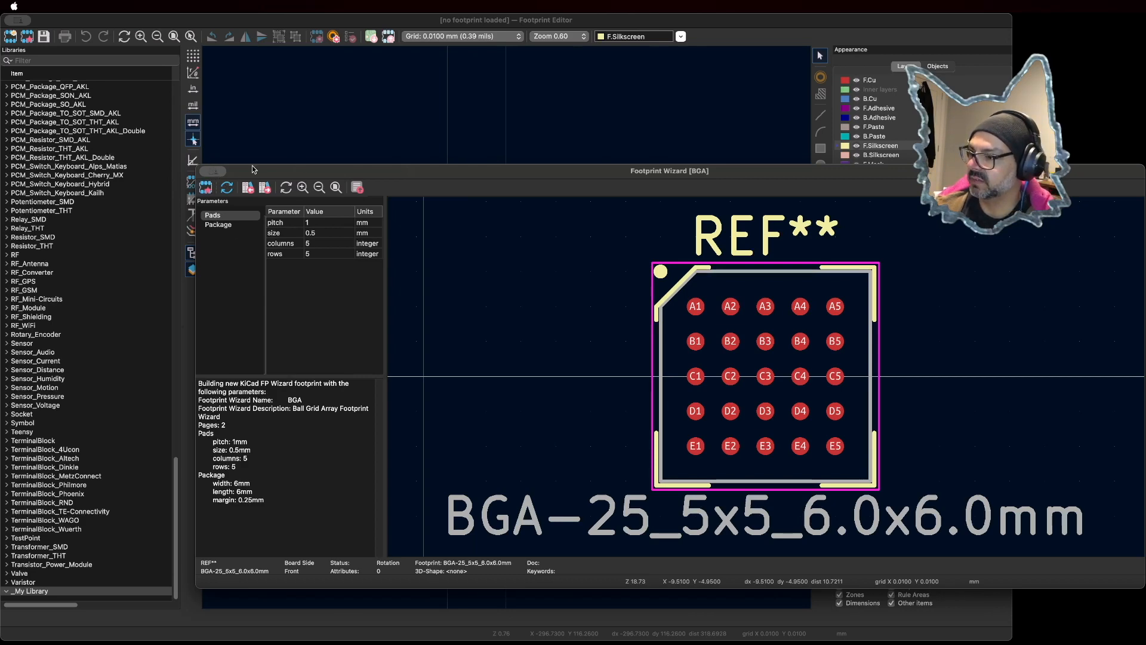
{"action": "left_click_drag", "start_coordinate": [253, 171], "coordinate": [422, 214]}
{"action": "left_click_drag", "start_coordinate": [558, 216], "coordinate": [414, 350]}
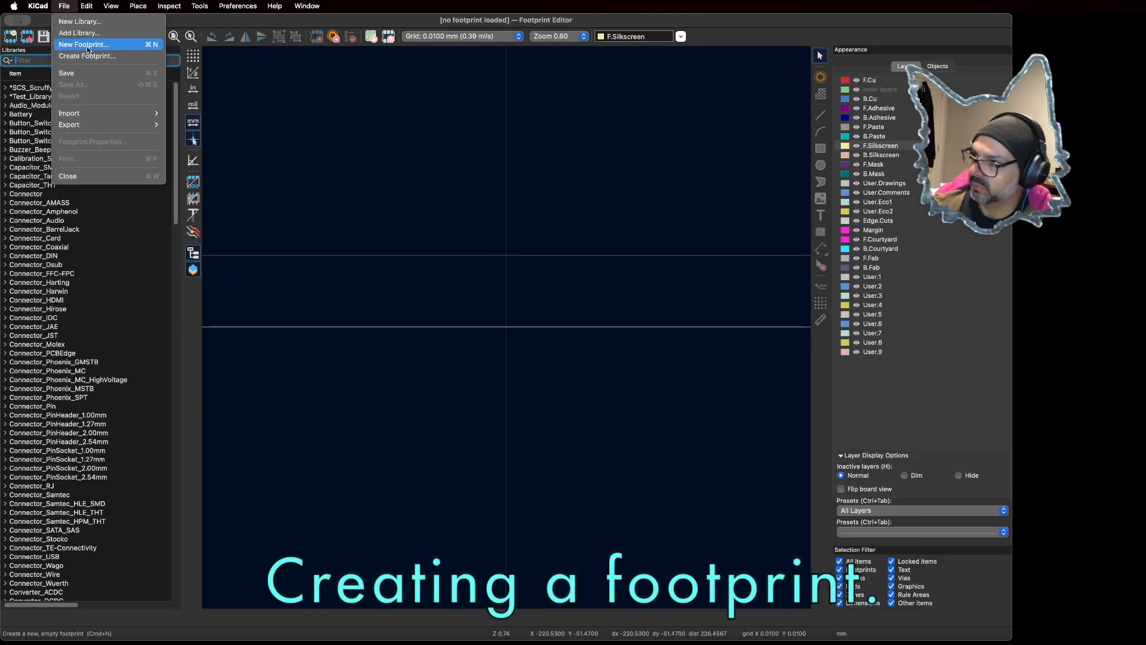
Step: Create a new footprint named Thonk_Jack with the footprint type Through hole
{"action": "left_click", "coordinate": [87, 45]}
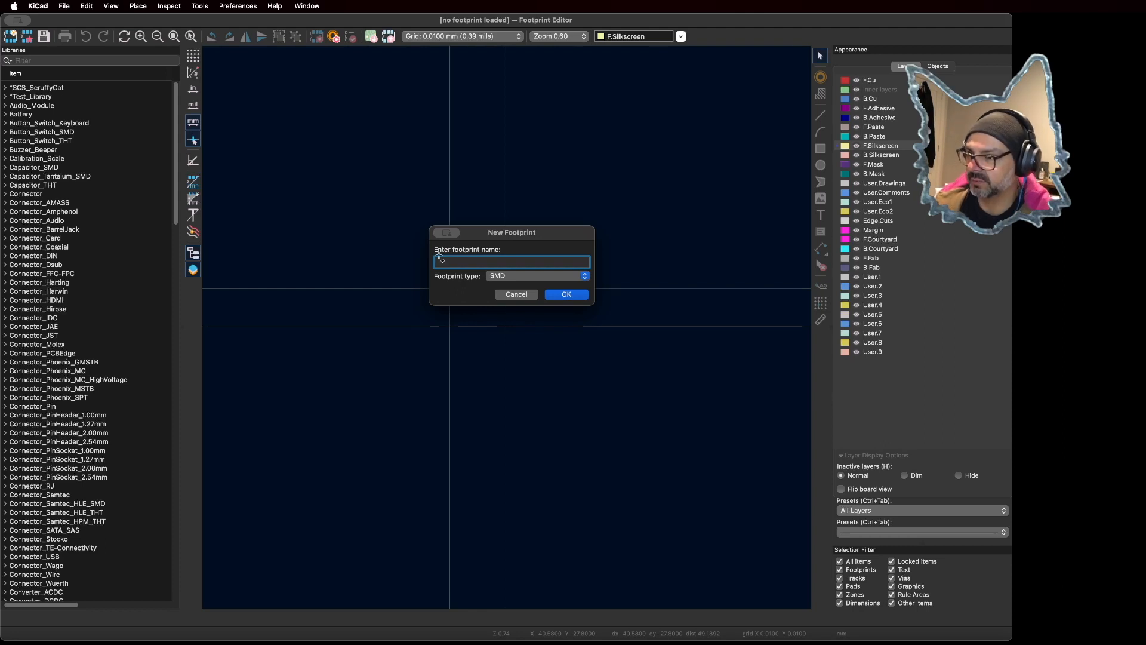
{"action": "type", "text": "T"}
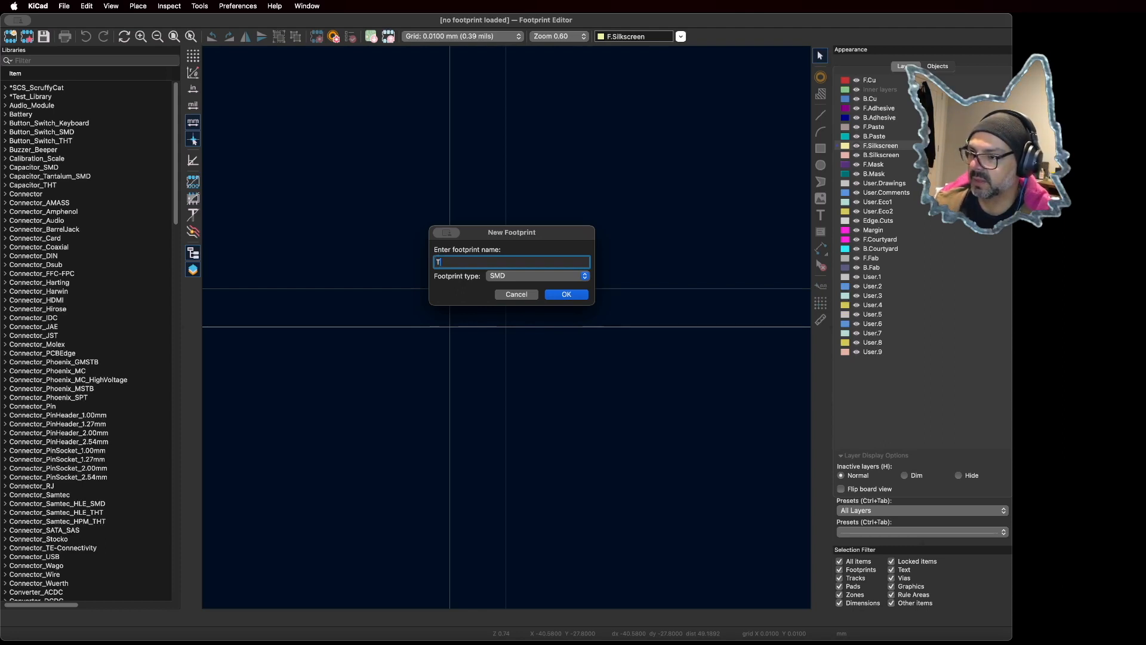
{"action": "type", "text": "honk_J"}
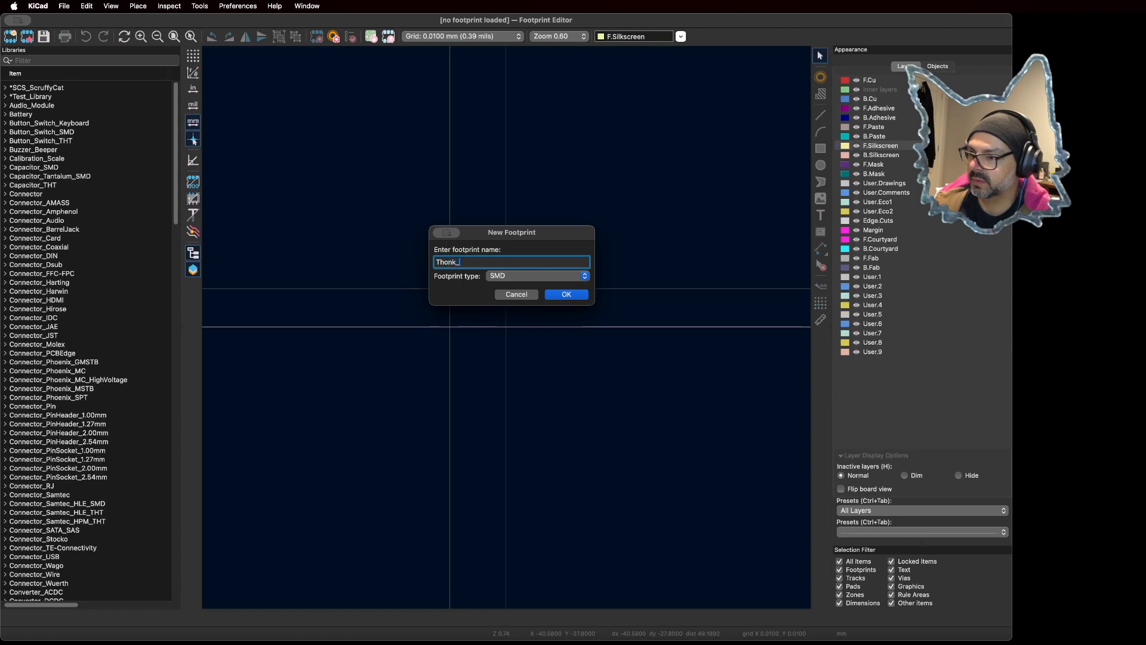
{"action": "type", "text": "ack"}
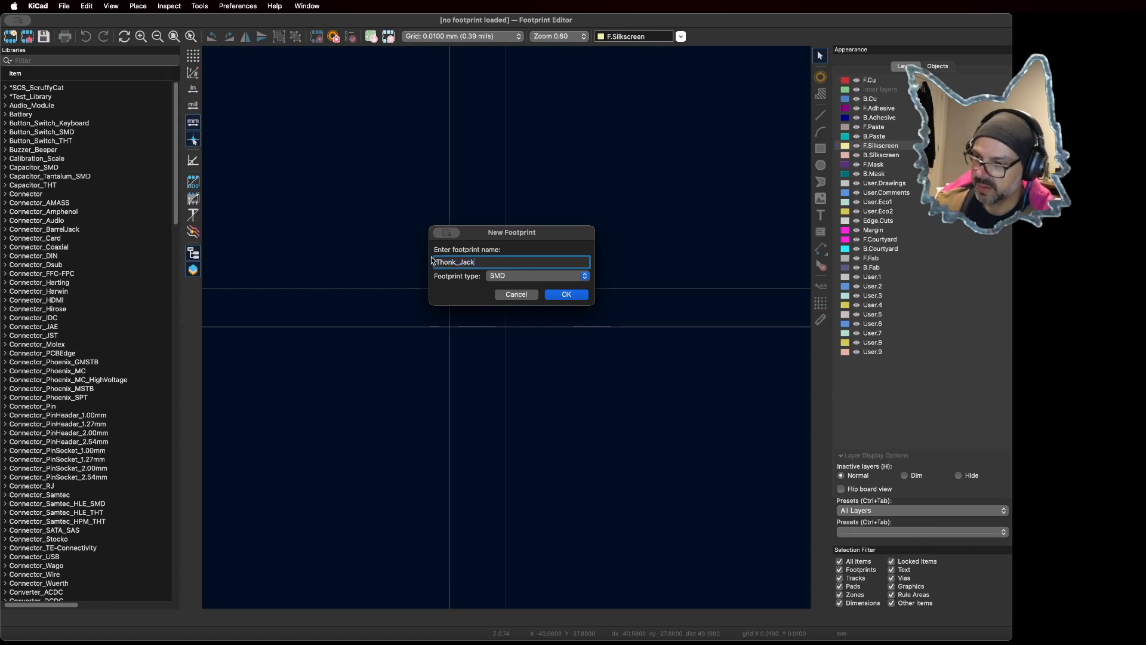
{"action": "left_click", "coordinate": [521, 276]}
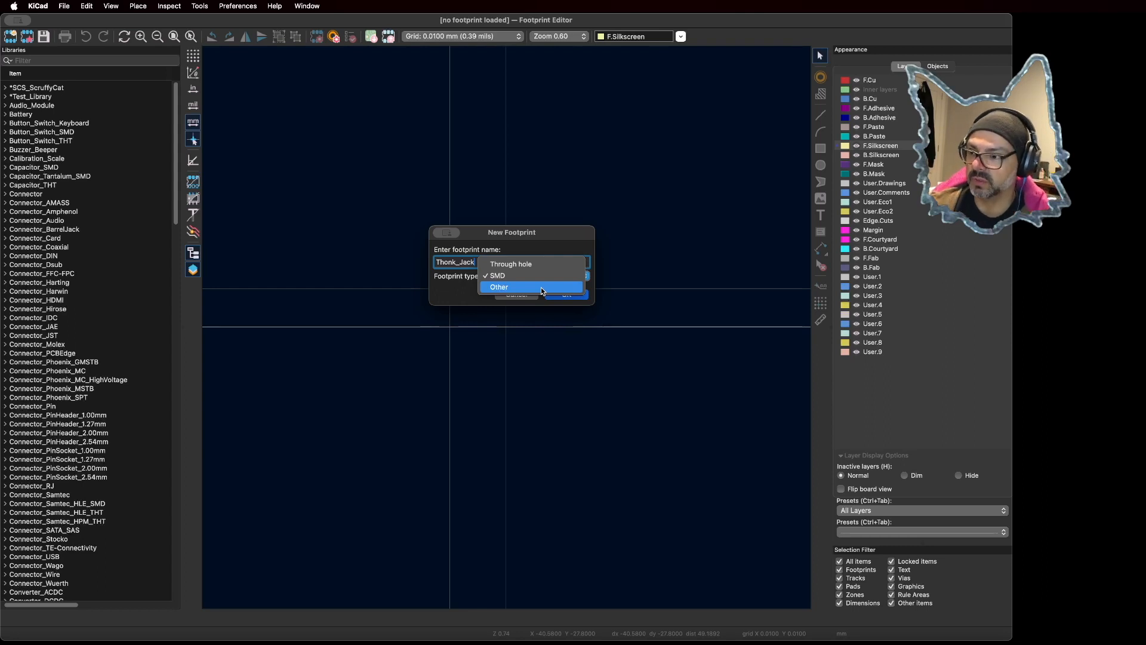
{"action": "key", "text": "Escape"}
{"action": "left_click", "coordinate": [506, 279]}
{"action": "left_click", "coordinate": [505, 263]}
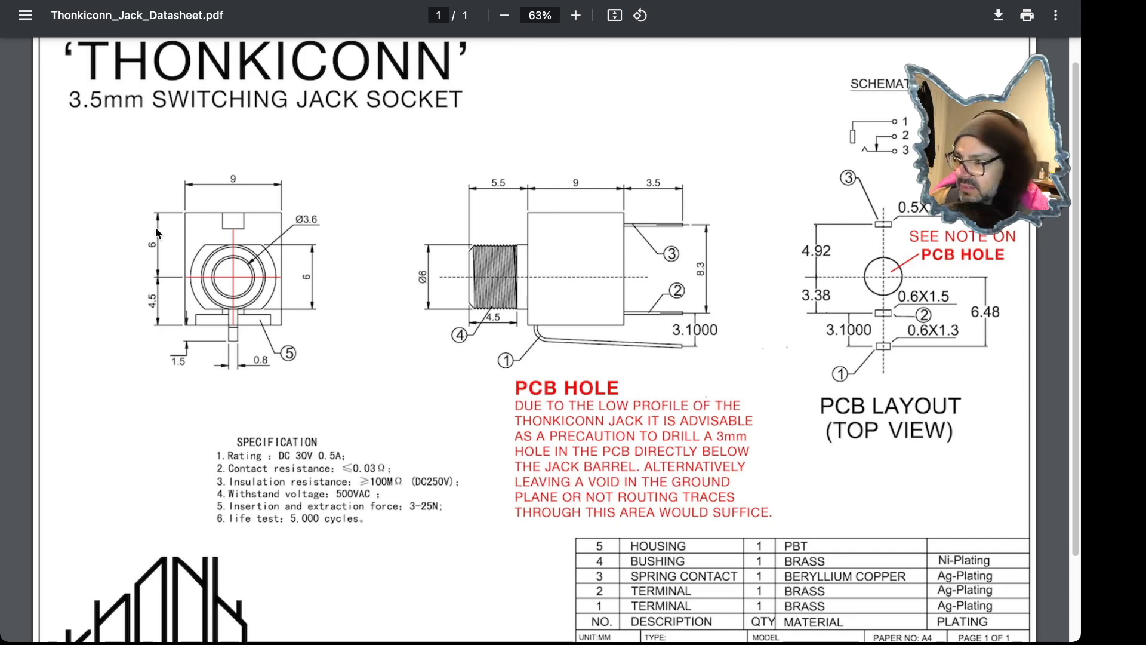
Step: Draw an F.Courtyard rectangle about 10 mm wide and 13.6 mm high and centre it horizontally on the origin, using the 0.005 mm user grid
{"action": "scroll", "coordinate": [278, 268], "scroll_direction": "up", "scroll_amount": 1}
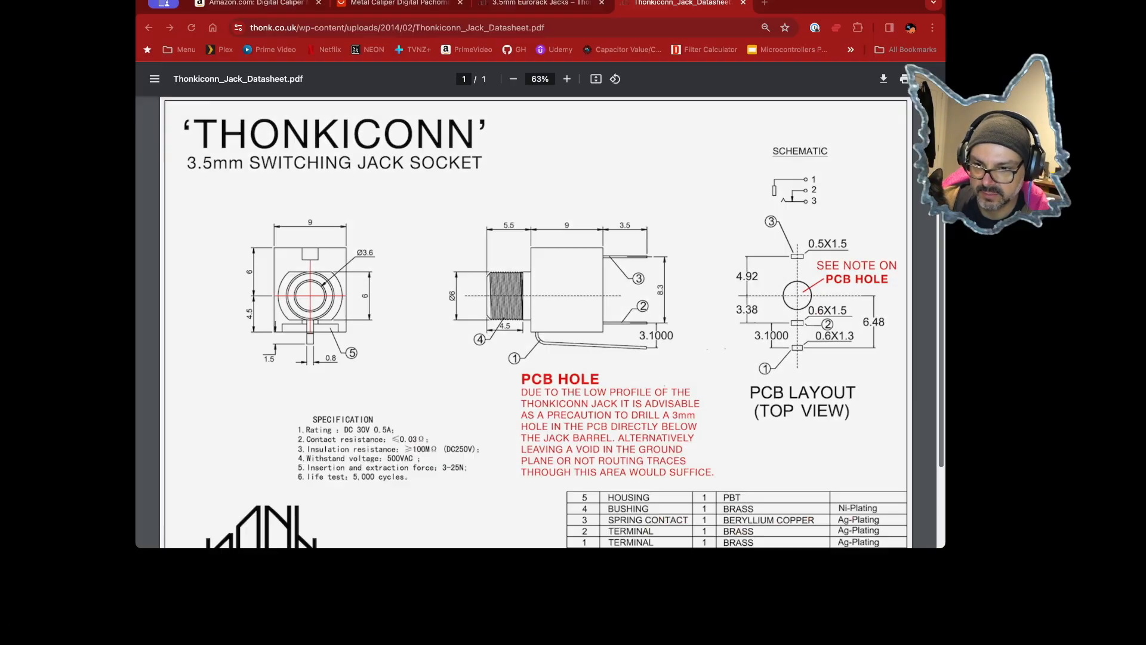
{"action": "key", "text": "super+Tab"}
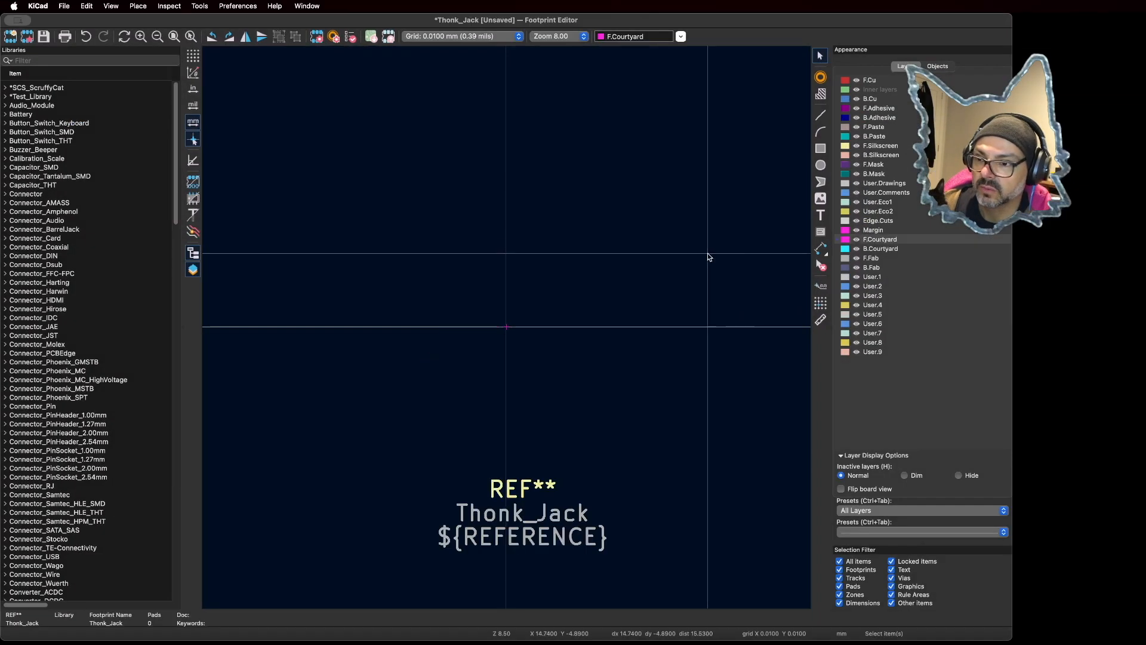
{"action": "left_click", "coordinate": [820, 147]}
{"action": "left_click", "coordinate": [365, 112]}
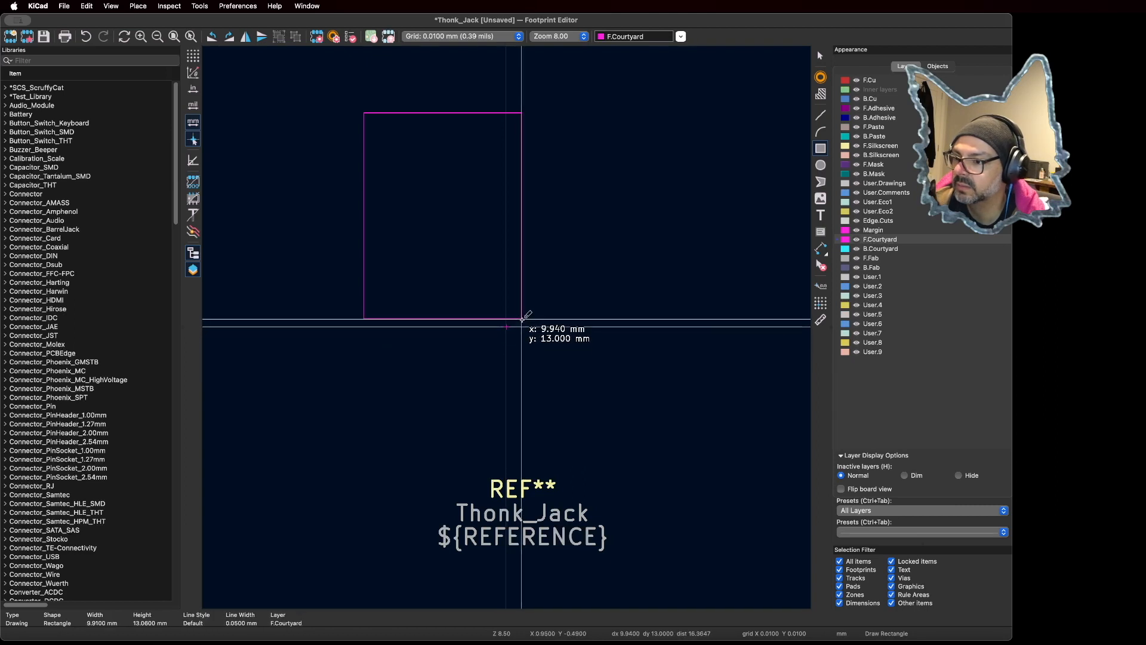
{"action": "key", "text": "n"}
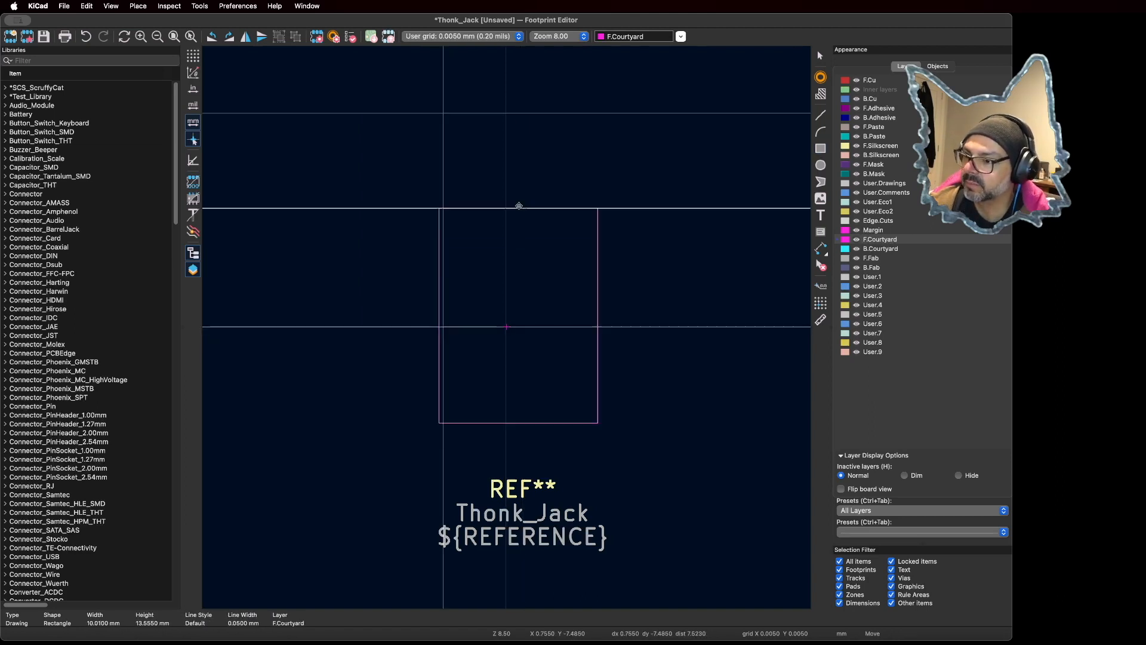
{"action": "mouse_move", "coordinate": [519, 205]}
{"action": "left_mouse_down"}
{"action": "mouse_move", "coordinate": [499, 184]}
{"action": "mouse_move", "coordinate": [507, 205]}
{"action": "left_mouse_up"}
{"action": "scroll", "coordinate": [529, 238], "scroll_direction": "up", "scroll_amount": 3}
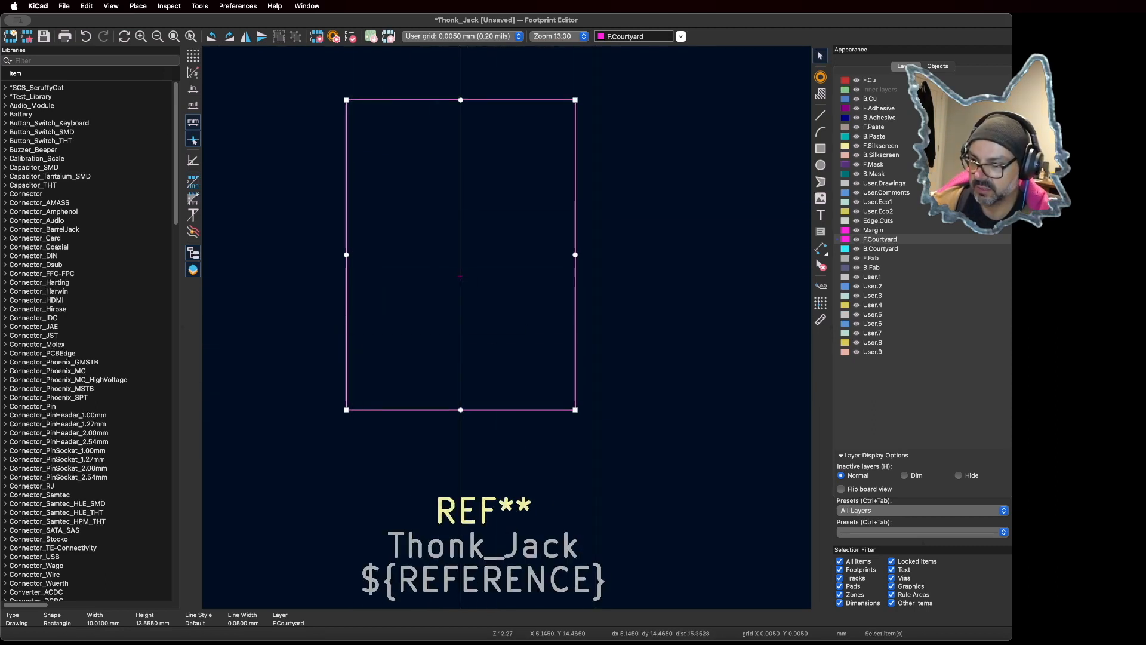
{"action": "key", "text": "super+Tab"}
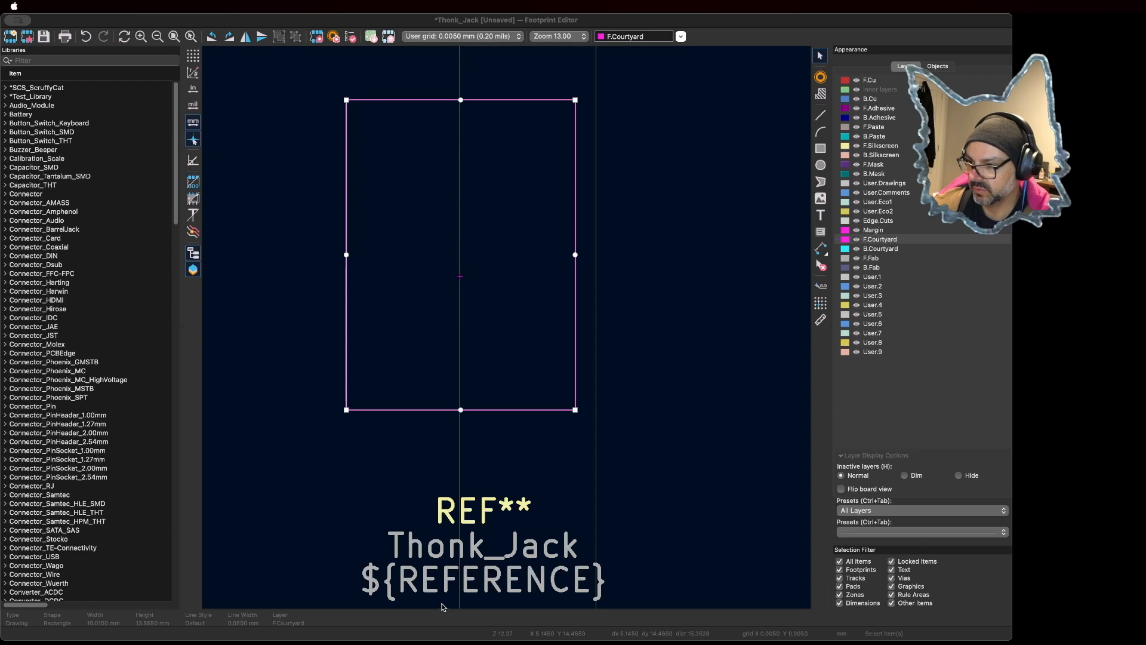
{"action": "left_click", "coordinate": [662, 169]}
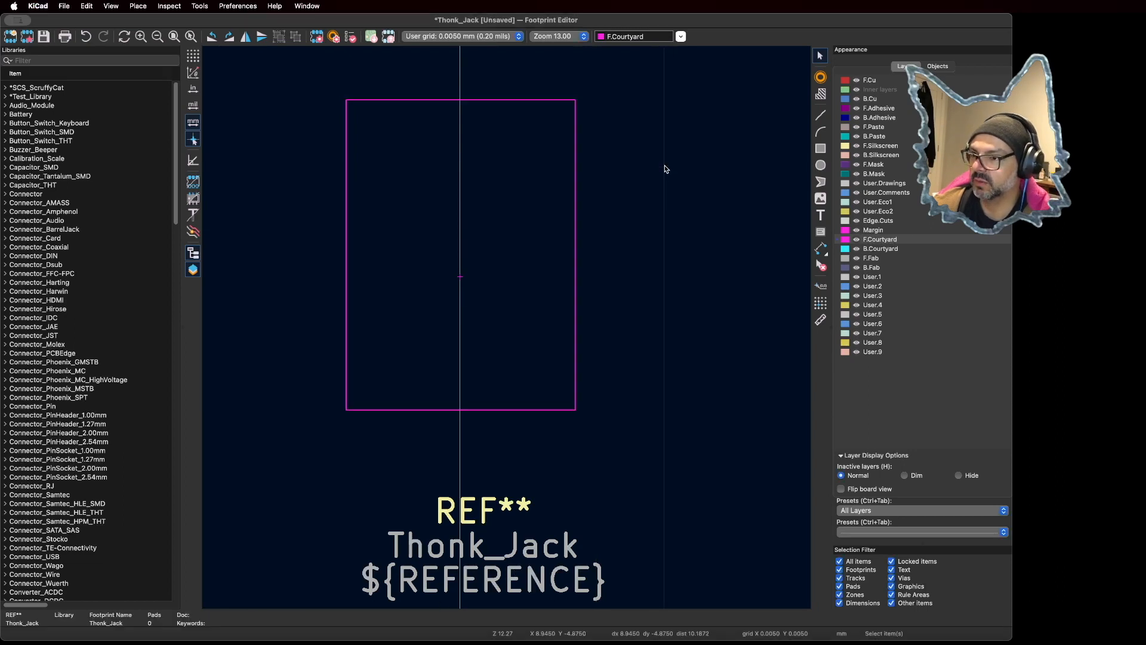
Step: Place a 9 mm horizontal aligned dimension inside the courtyard rectangle, with its line in the upper part of the rectangle
{"action": "left_click", "coordinate": [820, 249]}
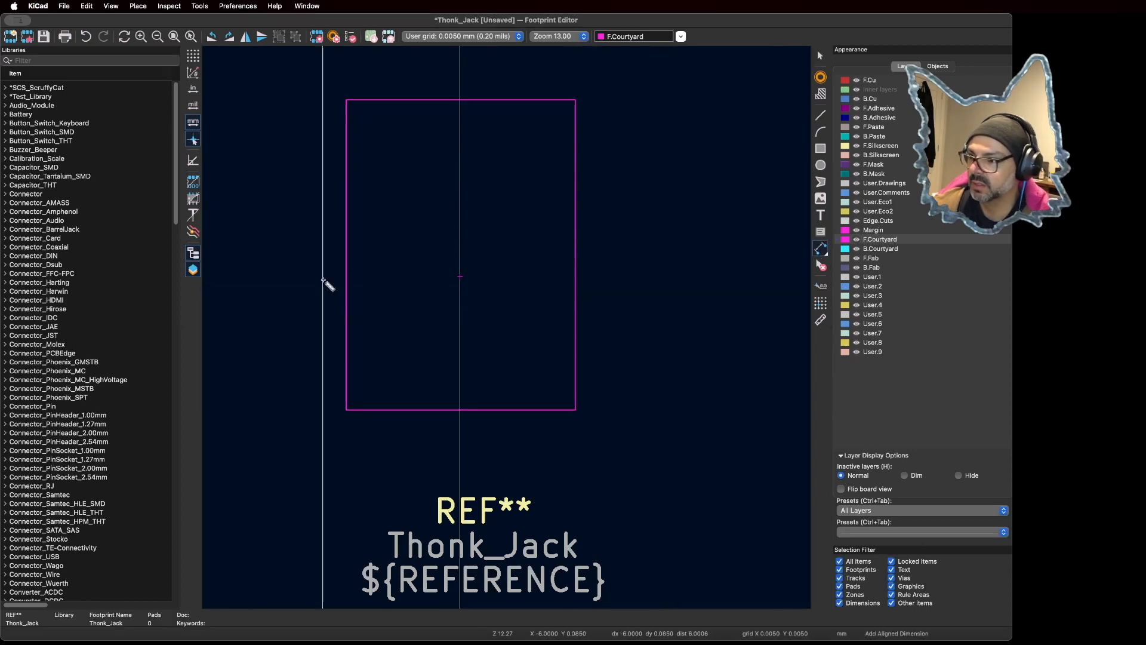
{"action": "scroll", "coordinate": [357, 280], "scroll_direction": "up", "scroll_amount": 3}
{"action": "scroll", "coordinate": [507, 328], "scroll_direction": "up", "scroll_amount": 4}
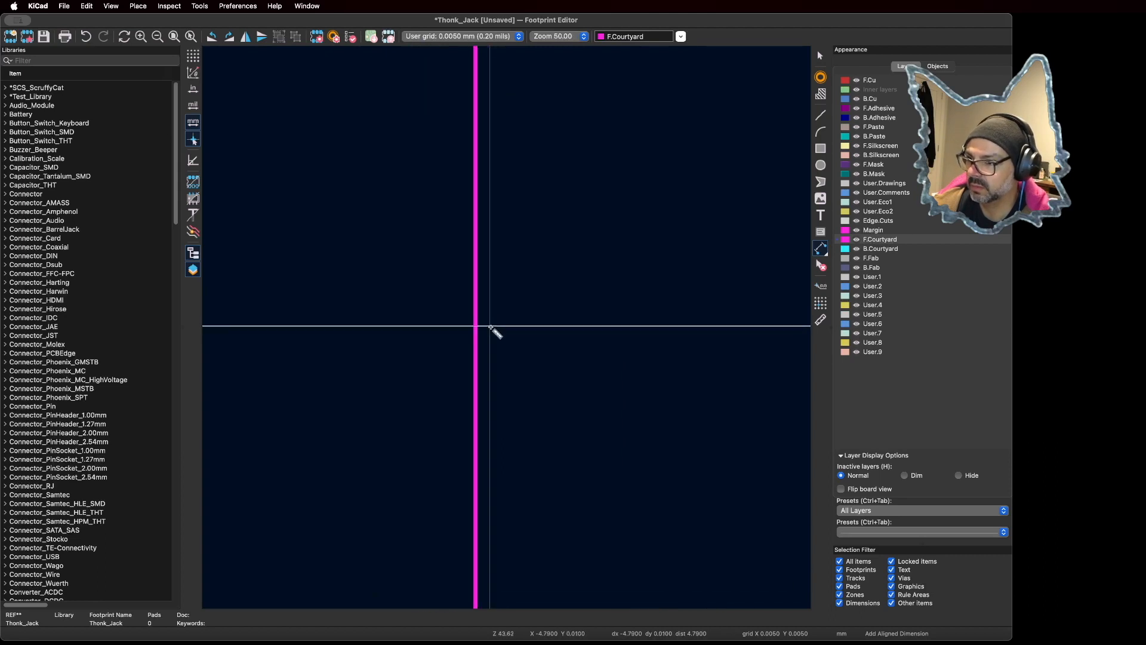
{"action": "left_click", "coordinate": [490, 326]}
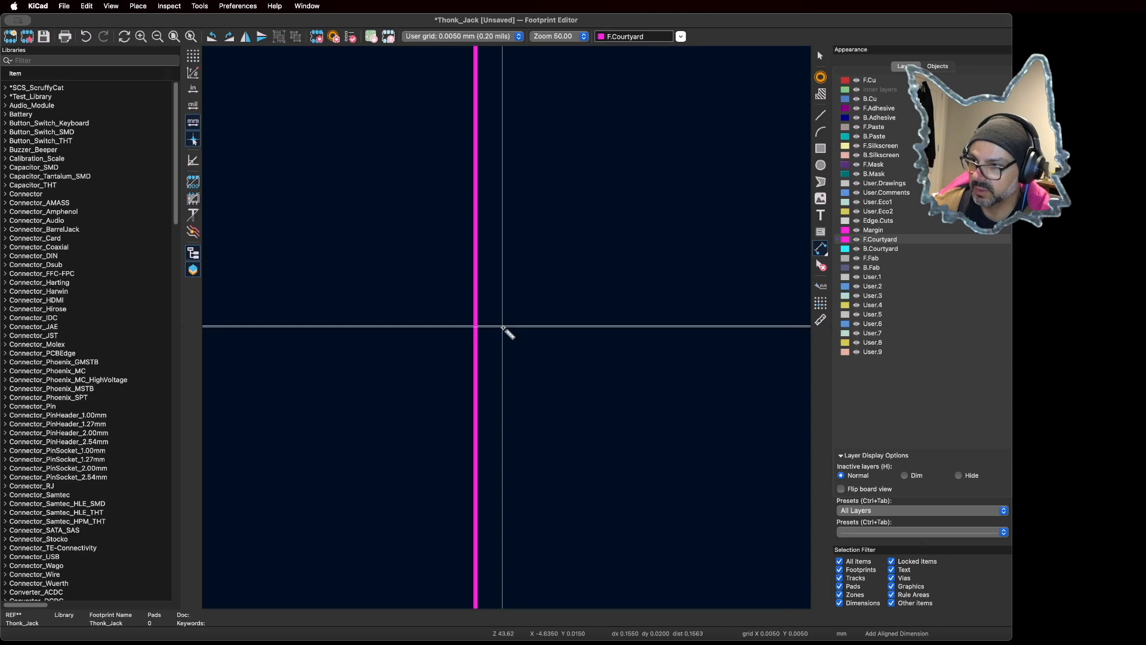
{"action": "key", "text": "space"}
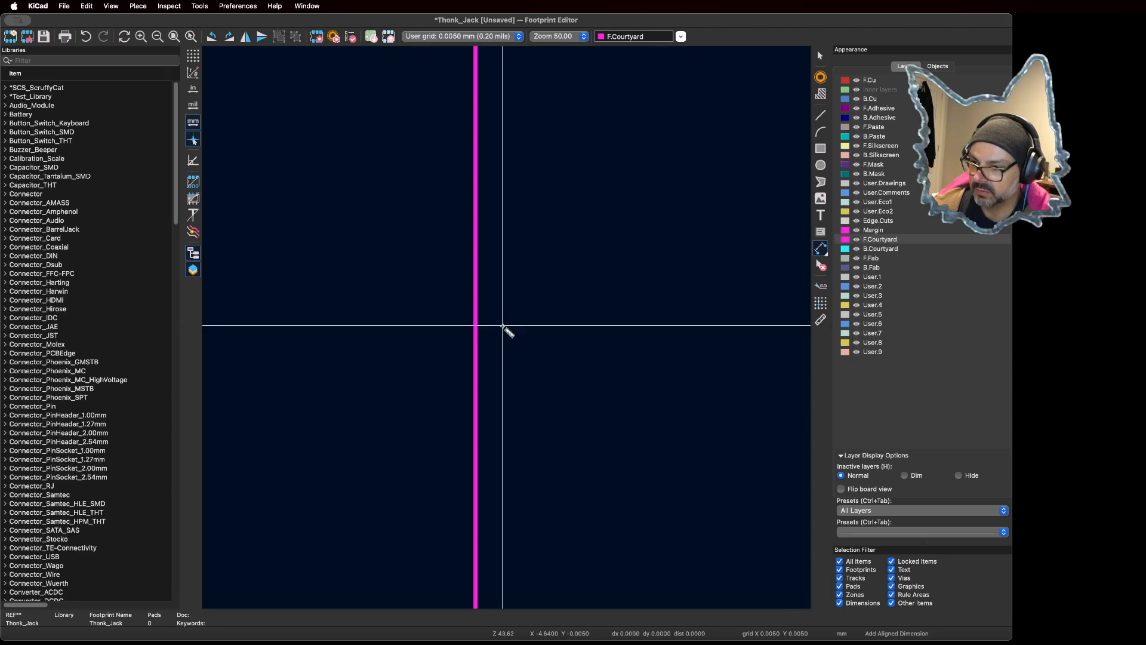
{"action": "left_click", "coordinate": [502, 326]}
{"action": "scroll", "coordinate": [508, 327], "scroll_direction": "down", "scroll_amount": 4}
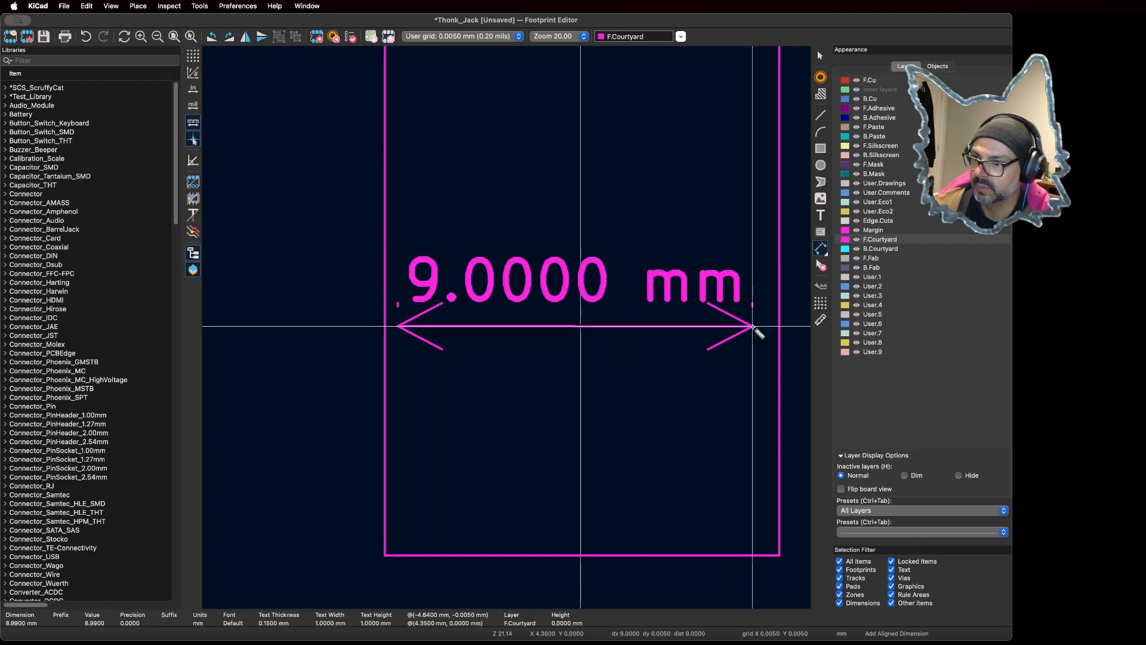
{"action": "scroll", "coordinate": [751, 328], "scroll_direction": "up", "scroll_amount": 4}
{"action": "scroll", "coordinate": [508, 327], "scroll_direction": "up", "scroll_amount": 2}
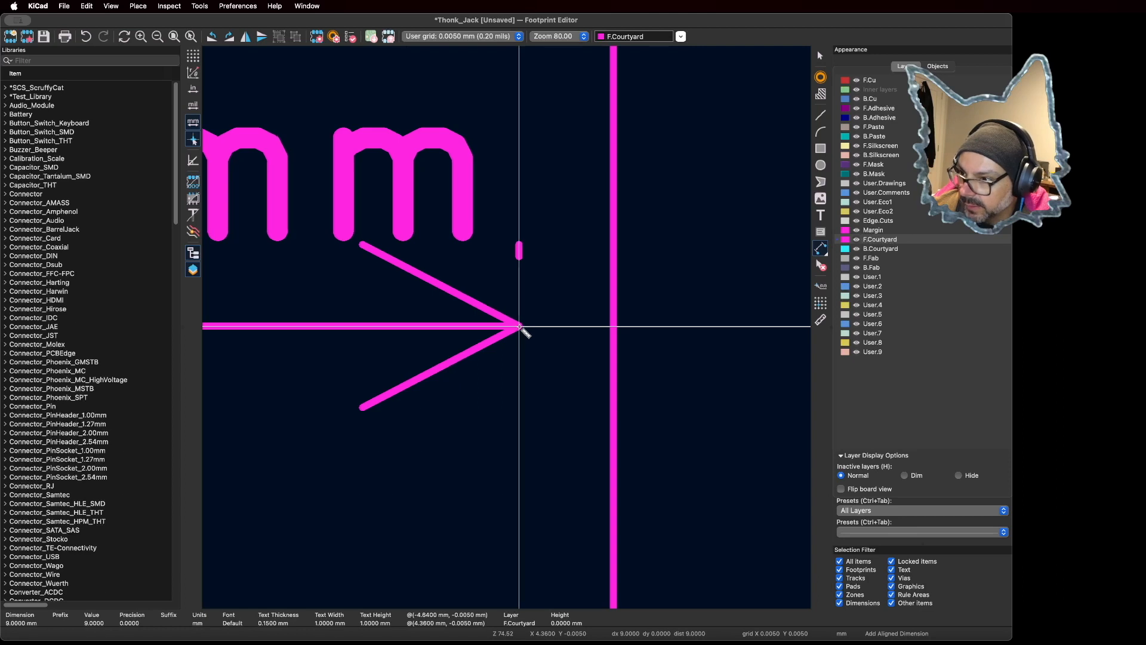
{"action": "left_click", "coordinate": [519, 326]}
{"action": "scroll", "coordinate": [520, 326], "scroll_direction": "down", "scroll_amount": 12}
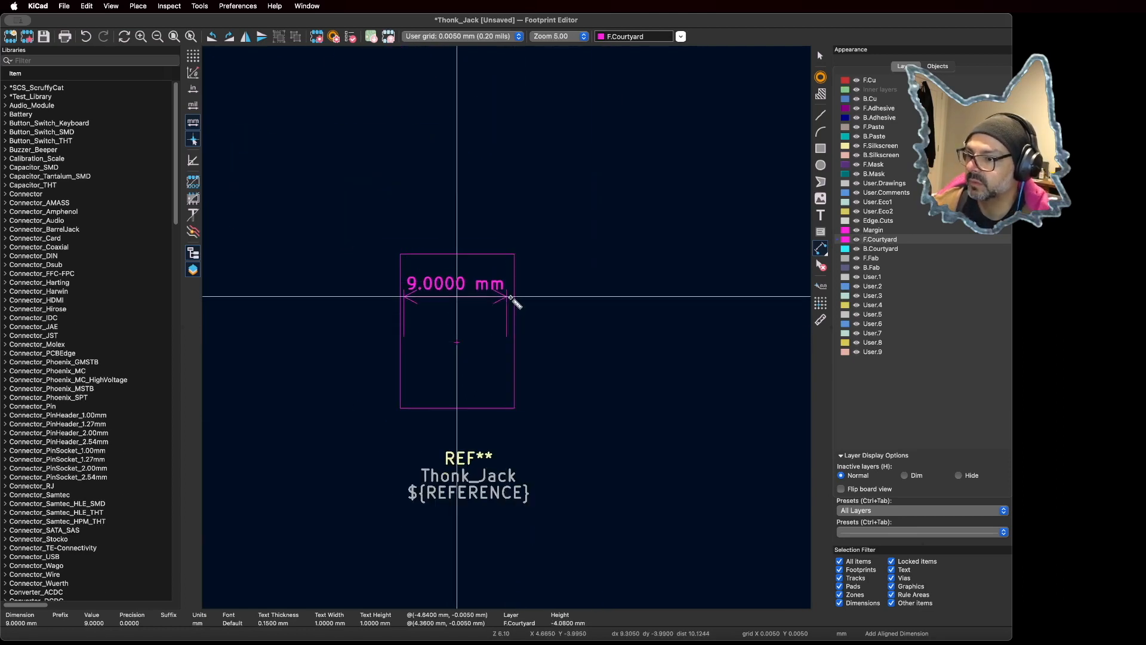
{"action": "scroll", "coordinate": [511, 298], "scroll_direction": "down", "scroll_amount": 2}
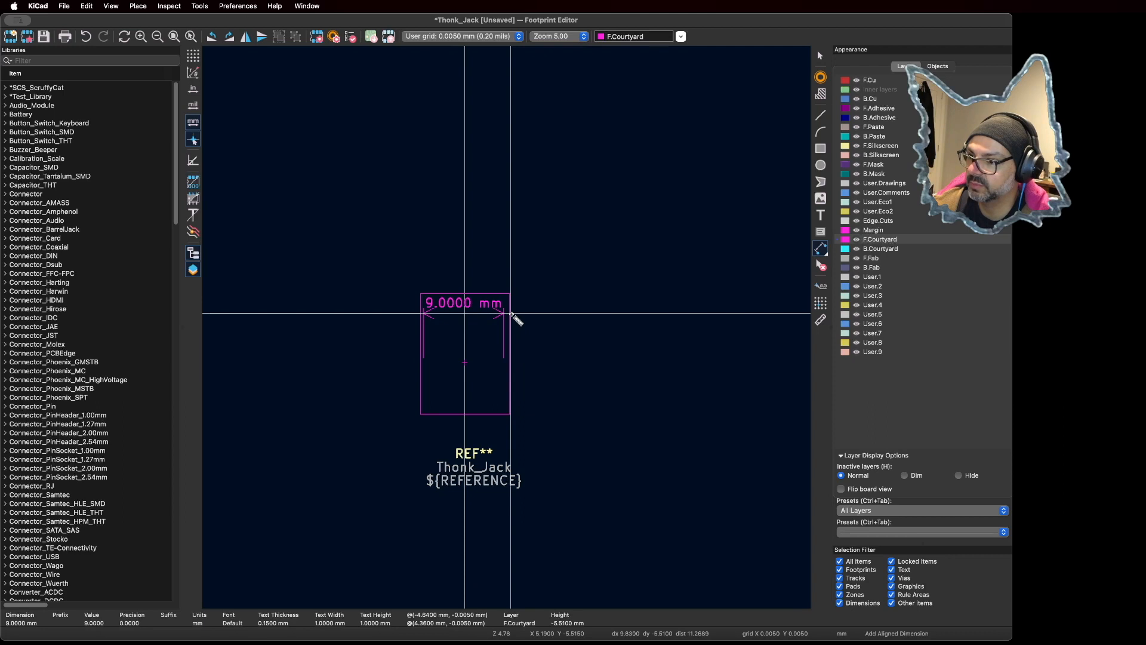
{"action": "left_click", "coordinate": [516, 330]}
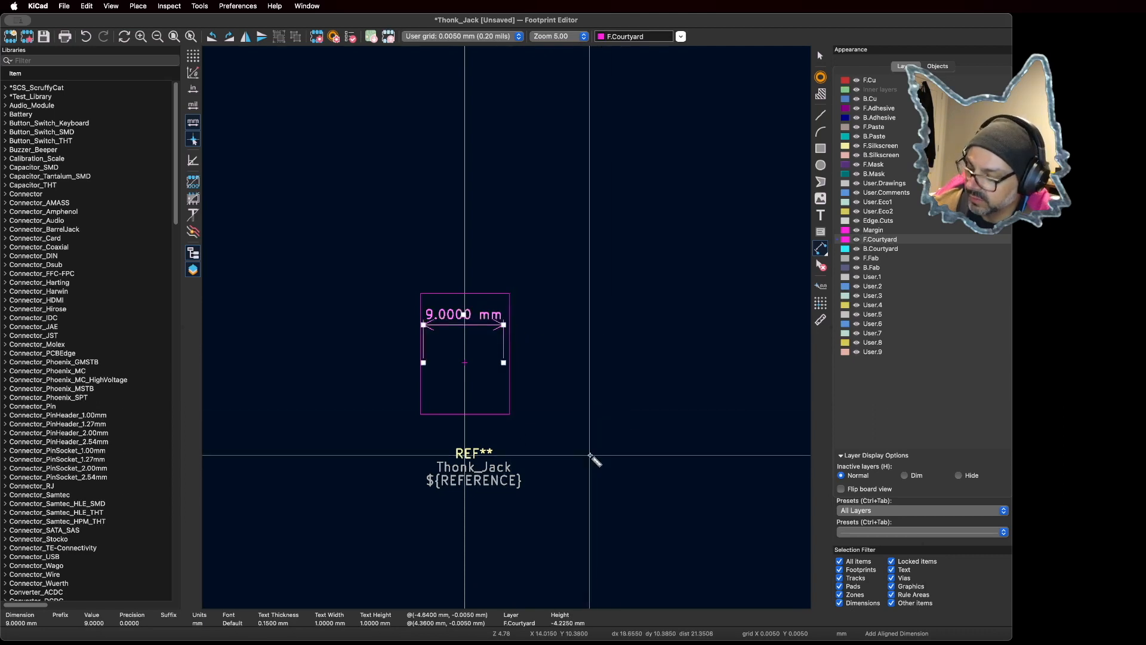
{"action": "key", "text": "Escape"}
Step: Change the layer of the 9 mm dimension to User.4
{"action": "left_click", "coordinate": [504, 326]}
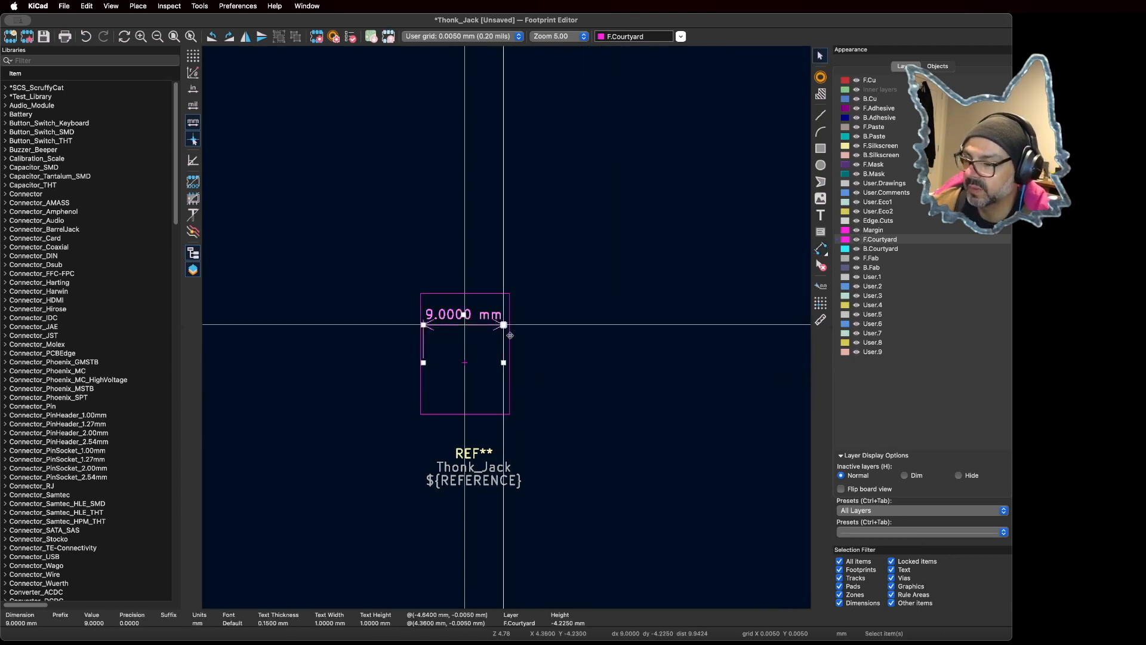
{"action": "double_click", "coordinate": [470, 332]}
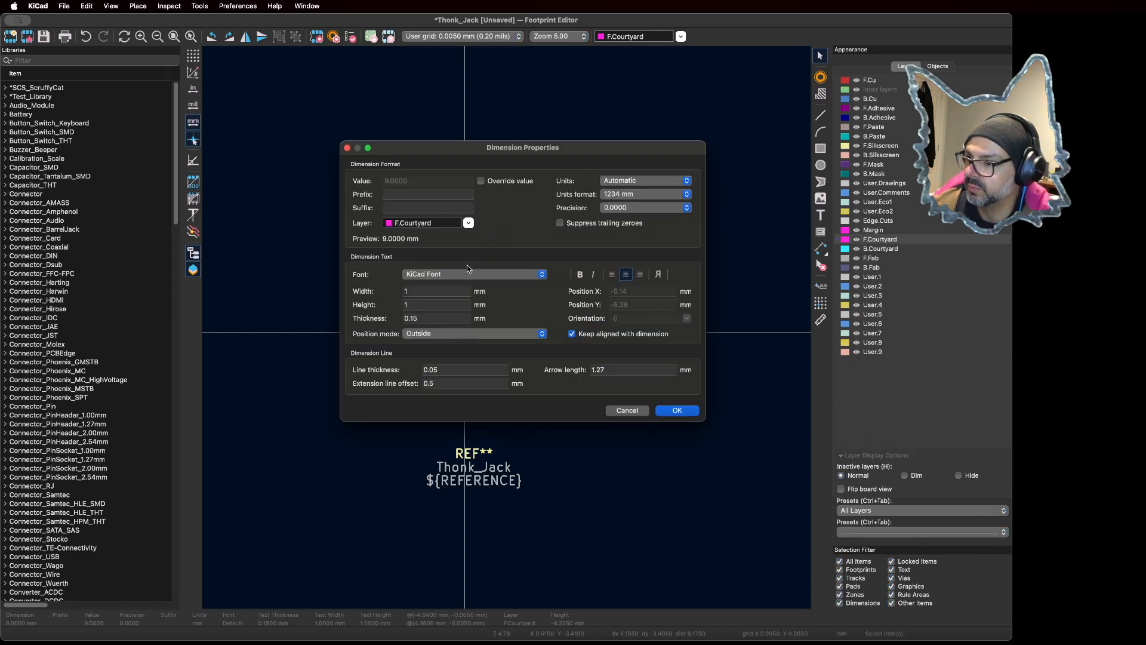
{"action": "left_click", "coordinate": [469, 223]}
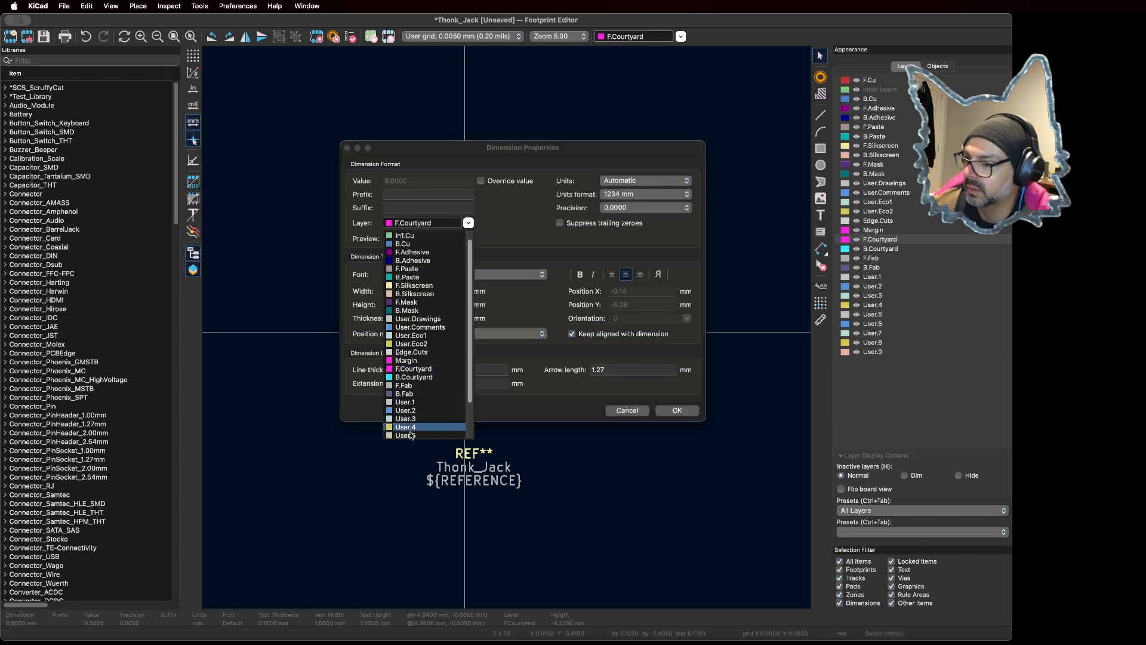
{"action": "left_click", "coordinate": [417, 401]}
{"action": "left_click", "coordinate": [677, 410]}
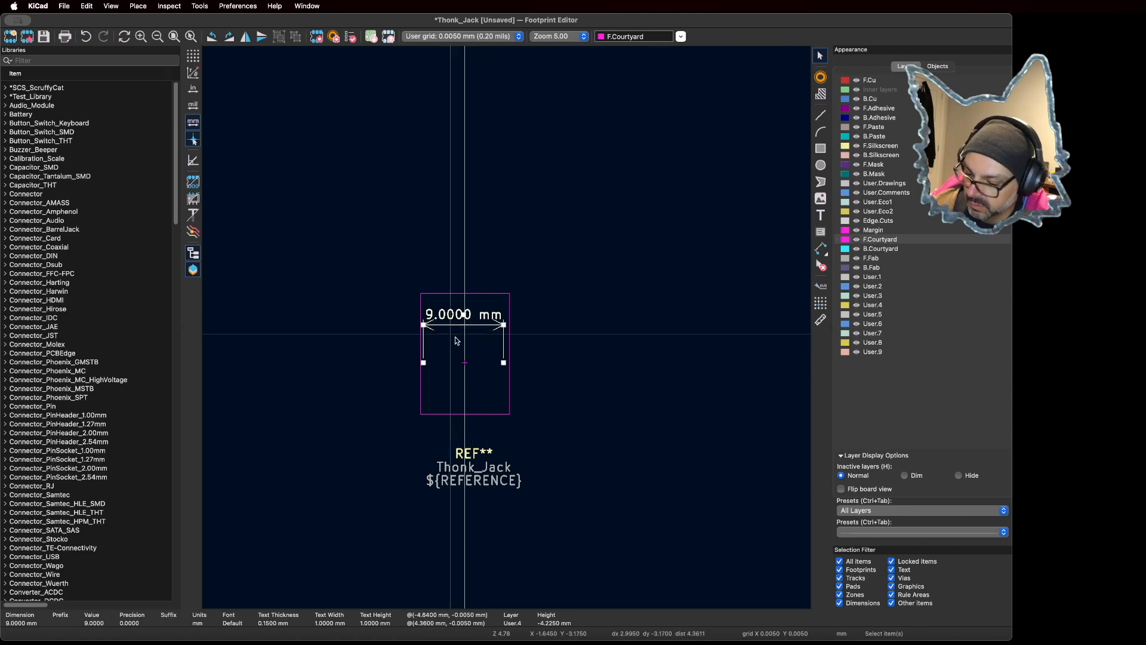
Step: Move the 9 mm dimension above the courtyard so its extension lines end just inside the rectangle's top edge
{"action": "key", "text": "m"}
{"action": "left_click", "coordinate": [507, 302]}
{"action": "left_click", "coordinate": [576, 474]}
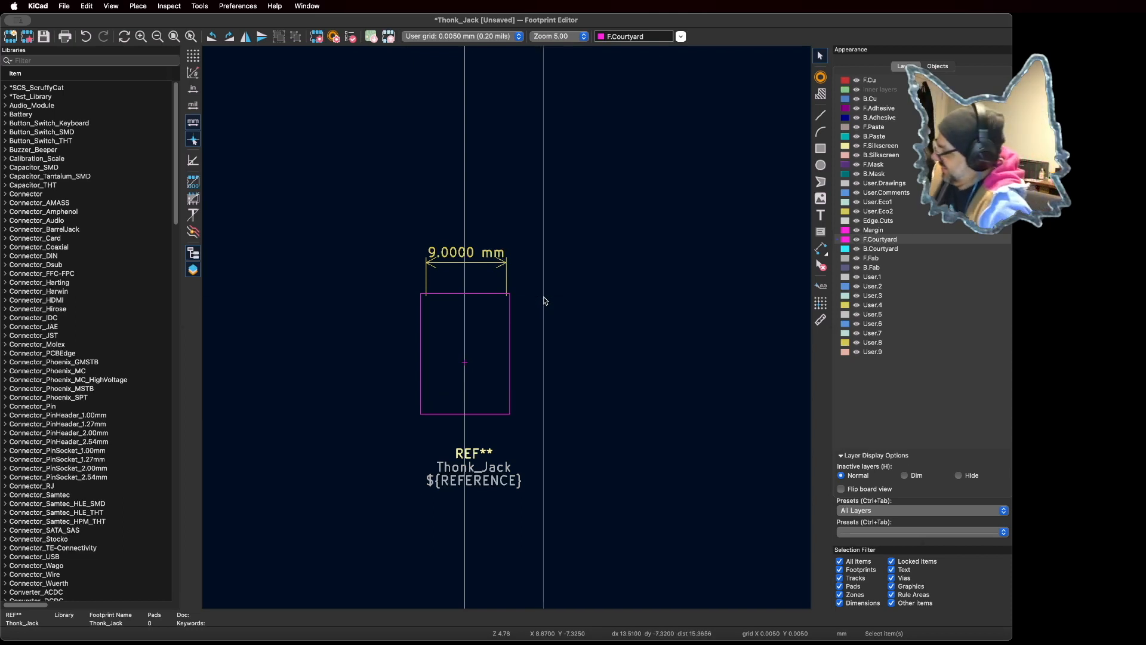
Step: Add a 10.5 mm vertical aligned dimension on User.4, starting at the 9 mm dimension's right end point, with its line right of the courtyard
{"action": "scroll", "coordinate": [506, 328], "scroll_direction": "up", "scroll_amount": 5}
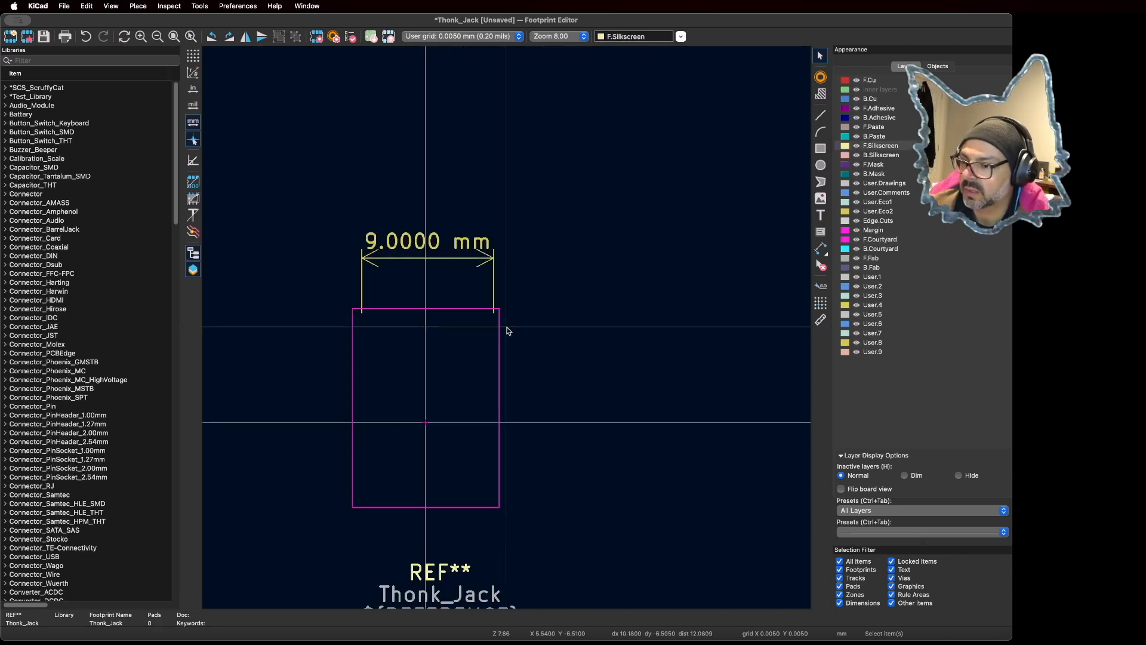
{"action": "scroll", "coordinate": [478, 273], "scroll_direction": "up", "scroll_amount": 3}
{"action": "left_click", "coordinate": [491, 349]}
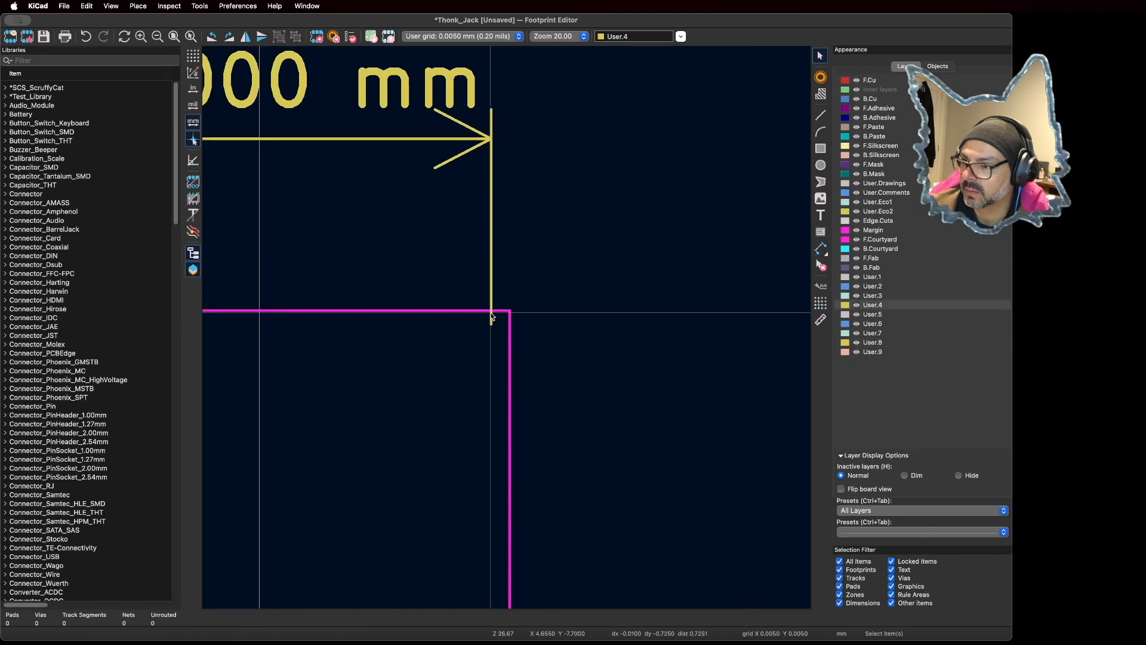
{"action": "left_click", "coordinate": [491, 318]}
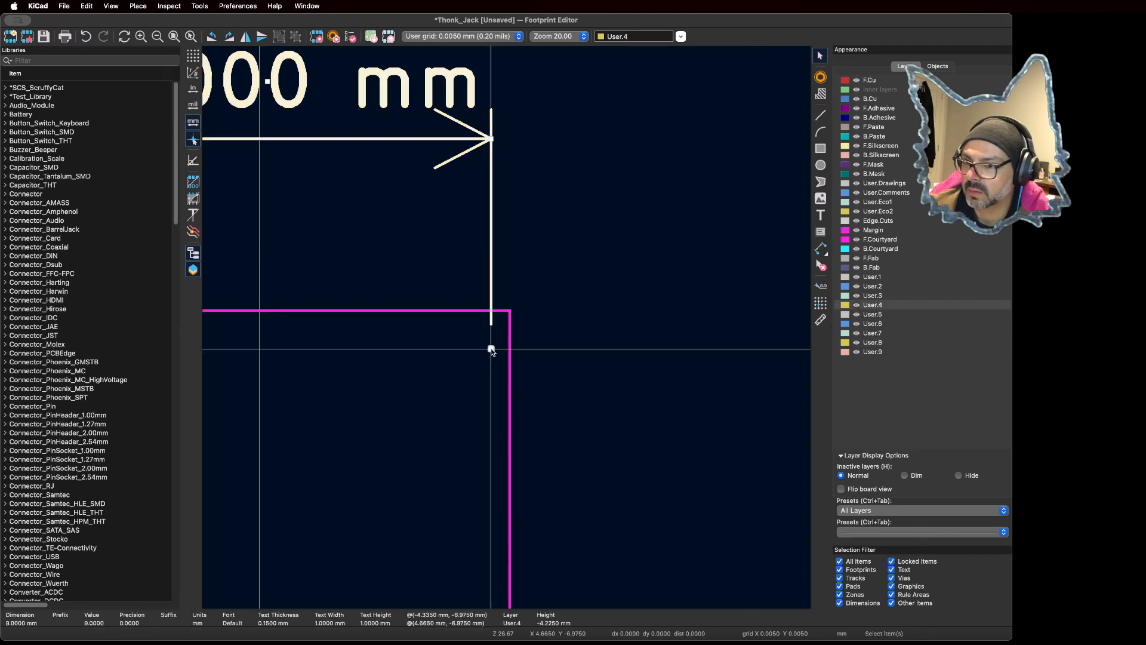
{"action": "key", "text": "ctrl+shift+h"}
{"action": "left_click", "coordinate": [490, 349]}
{"action": "scroll", "coordinate": [507, 327], "scroll_direction": "down", "scroll_amount": 2}
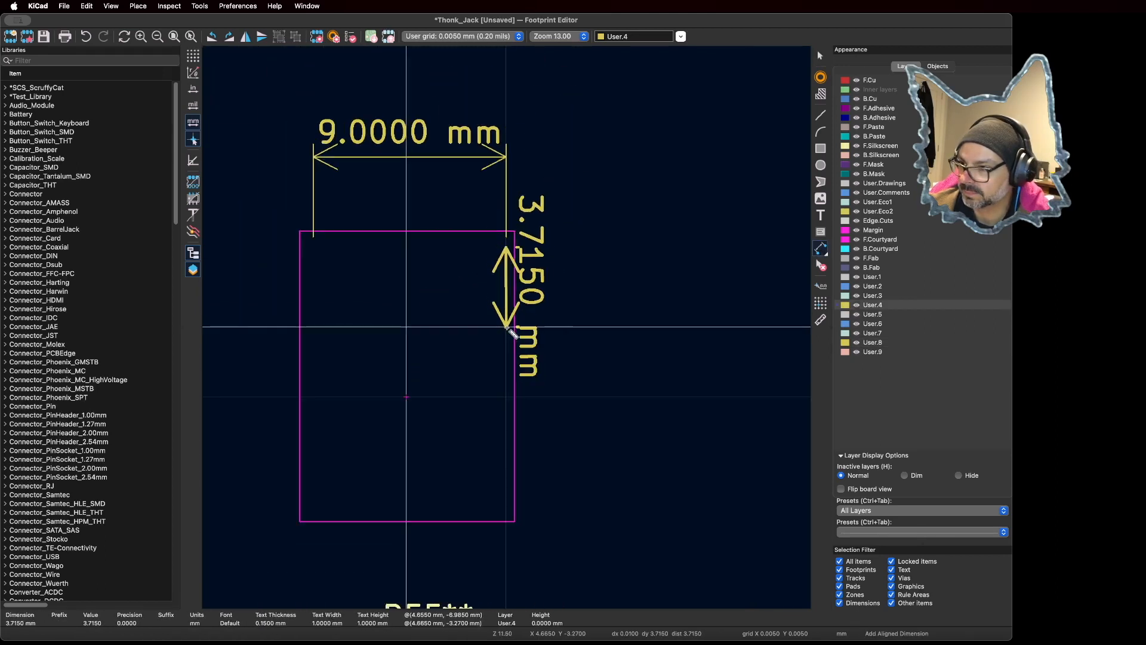
{"action": "scroll", "coordinate": [506, 327], "scroll_direction": "down", "scroll_amount": 2}
{"action": "scroll", "coordinate": [507, 327], "scroll_direction": "up", "scroll_amount": 4}
{"action": "scroll", "coordinate": [506, 327], "scroll_direction": "down", "scroll_amount": 2}
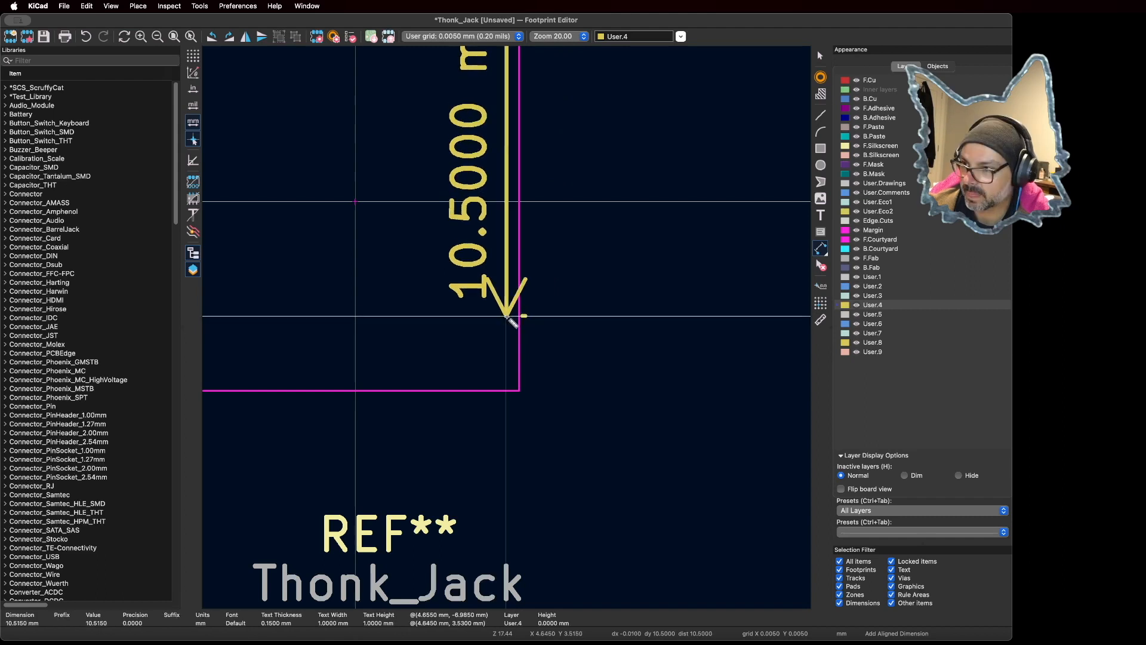
{"action": "scroll", "coordinate": [506, 316], "scroll_direction": "up", "scroll_amount": 6}
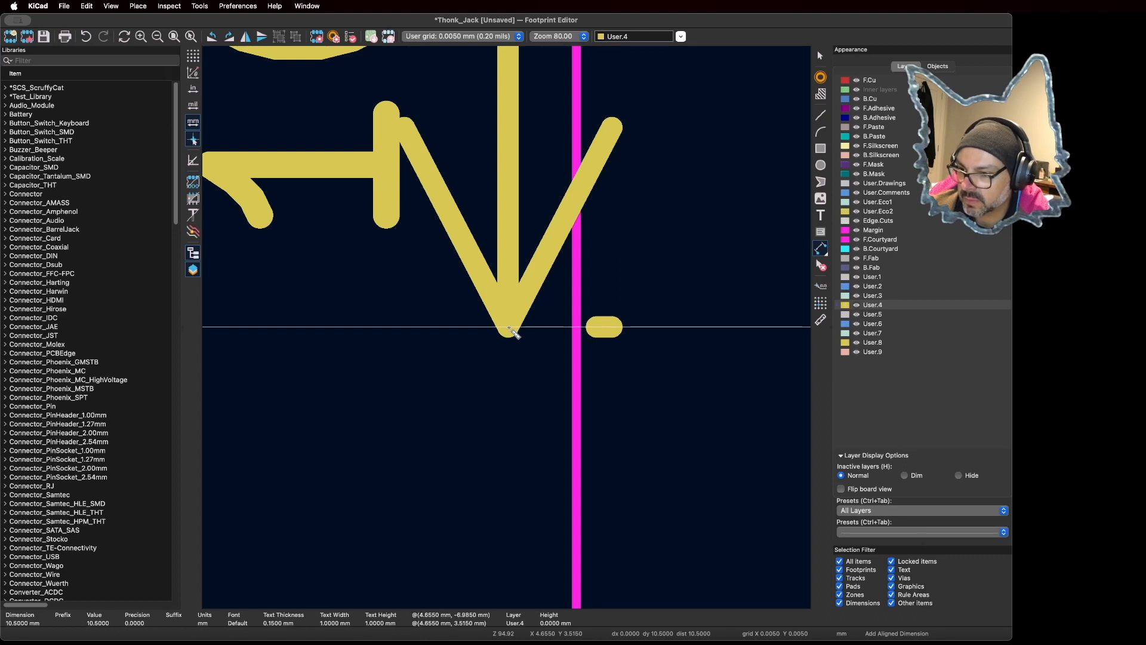
{"action": "scroll", "coordinate": [510, 330], "scroll_direction": "down", "scroll_amount": 8}
{"action": "scroll", "coordinate": [509, 328], "scroll_direction": "down", "scroll_amount": 1}
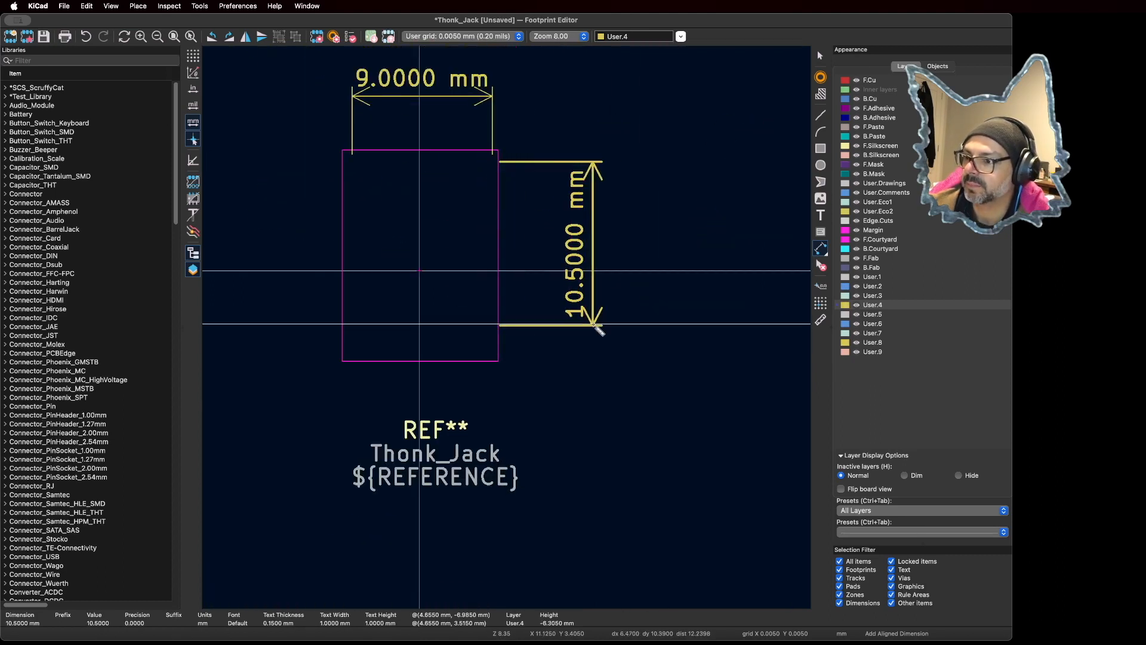
{"action": "left_click", "coordinate": [606, 328]}
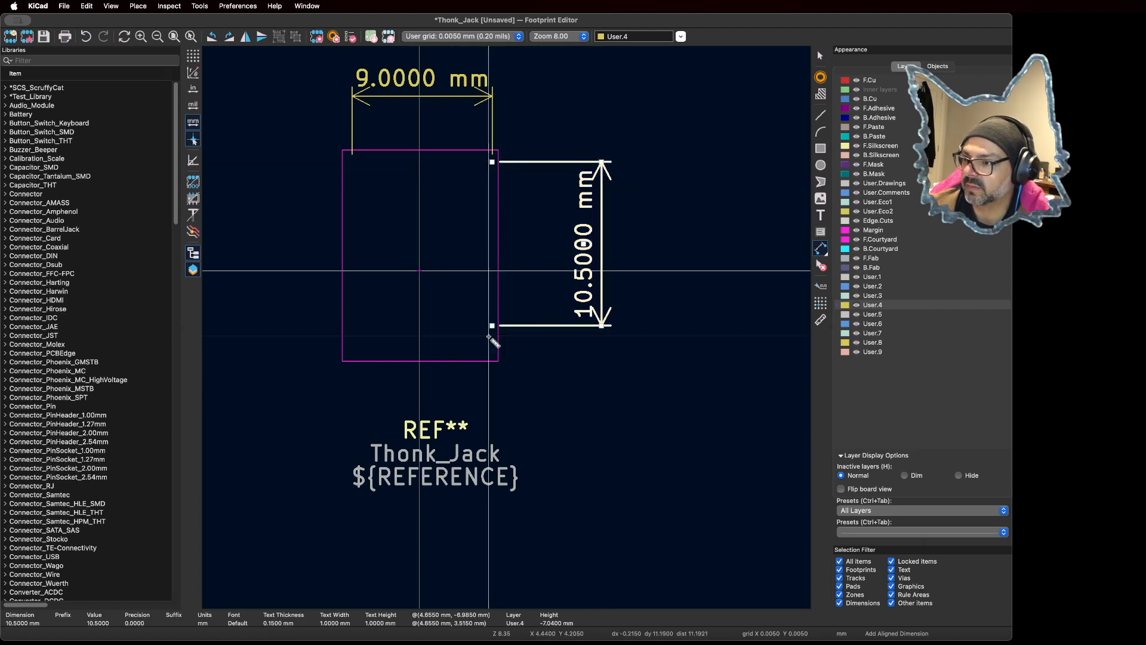
{"action": "key", "text": "Escape"}
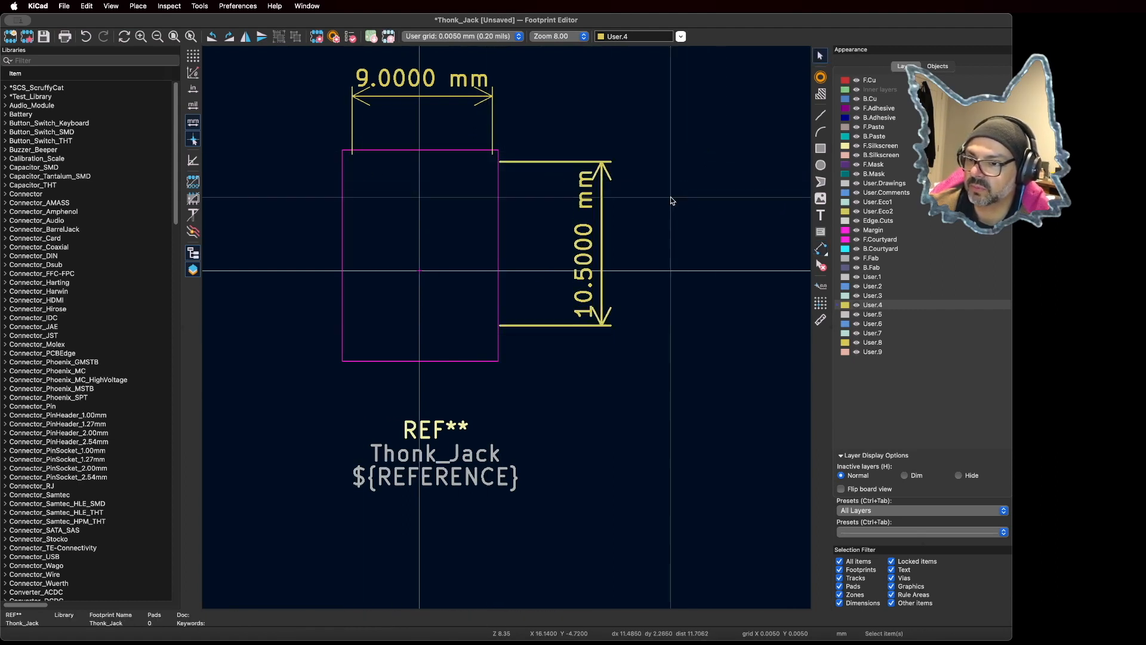
Step: Draw a User.4 rectangle about 9 mm wide and 10.5 mm high inside the courtyard, aligned to the two dimensions
{"action": "left_click", "coordinate": [820, 149]}
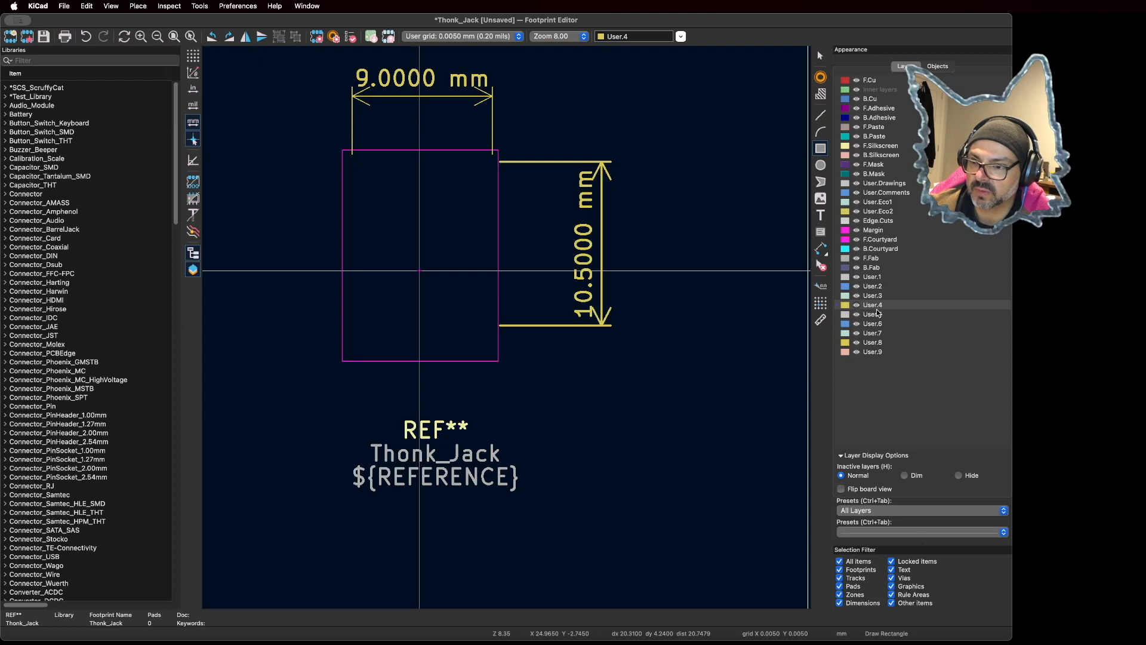
{"action": "left_click", "coordinate": [363, 122]}
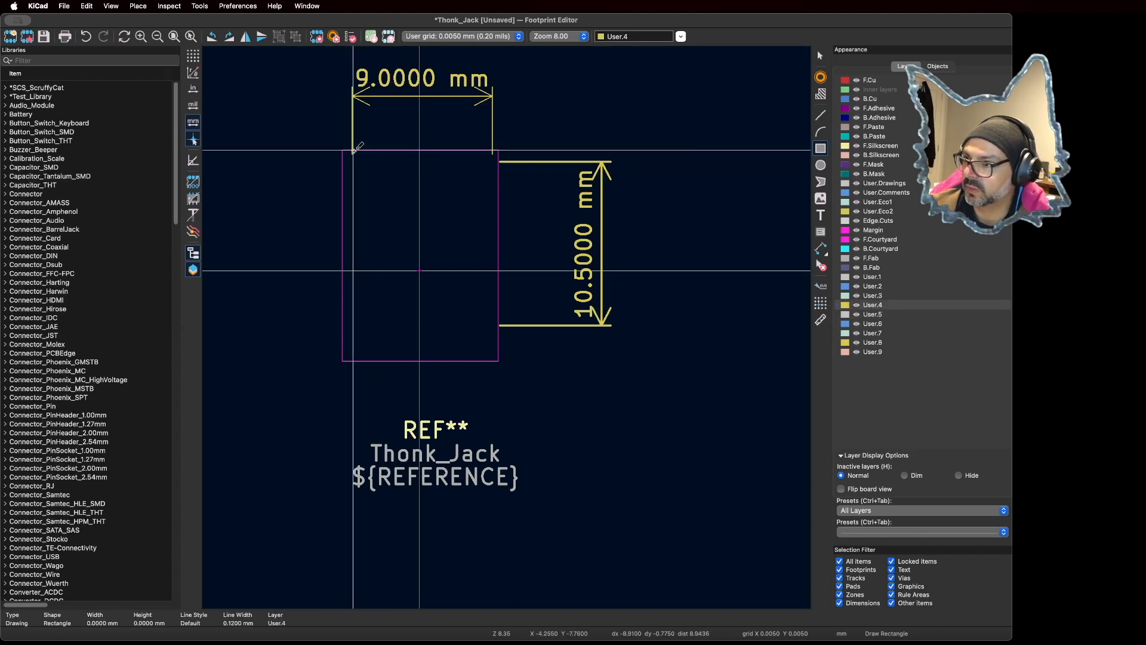
{"action": "left_click", "coordinate": [353, 161]}
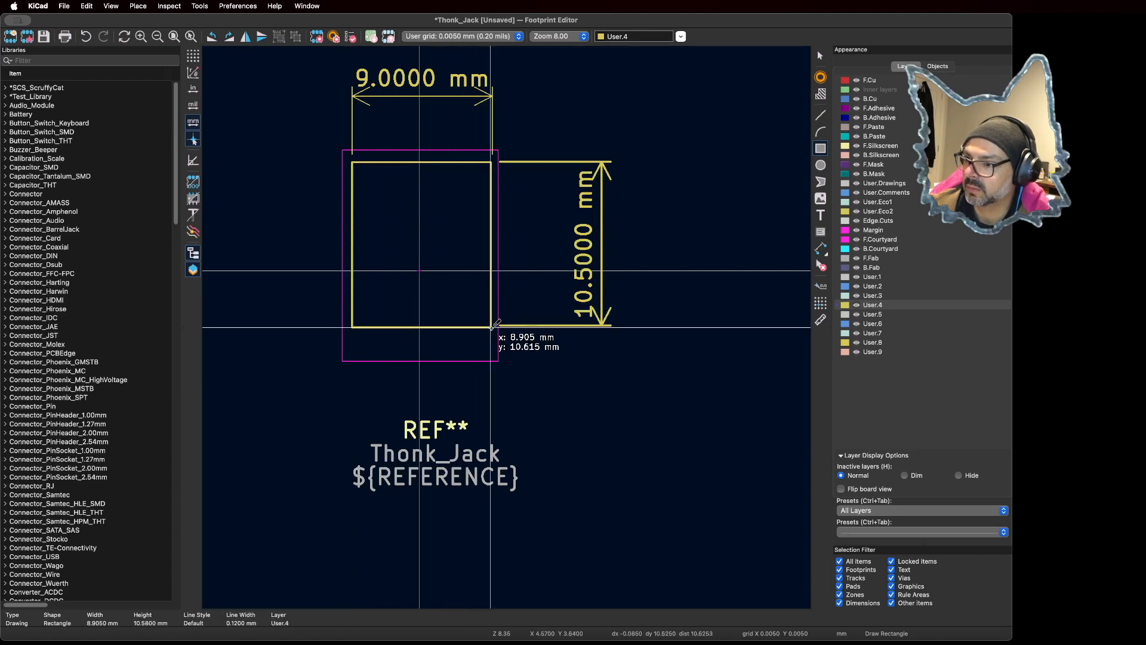
{"action": "left_click", "coordinate": [492, 326]}
{"action": "key", "text": "Escape"}
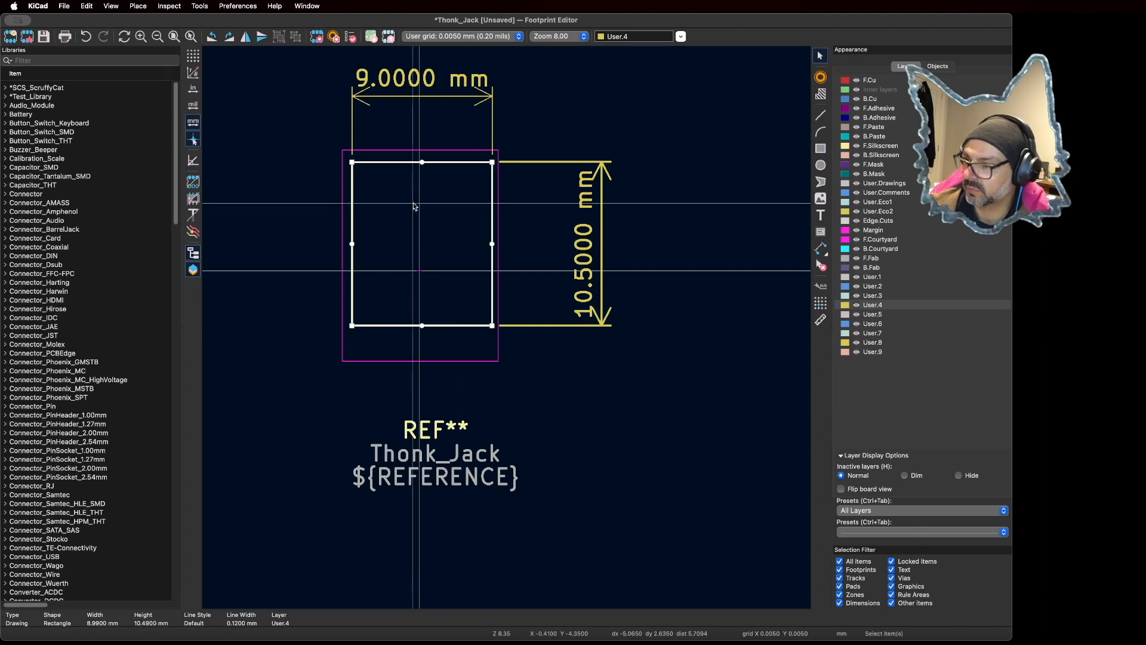
Step: Check the start and end point coordinates in the inner rectangle's properties
{"action": "key", "text": "e"}
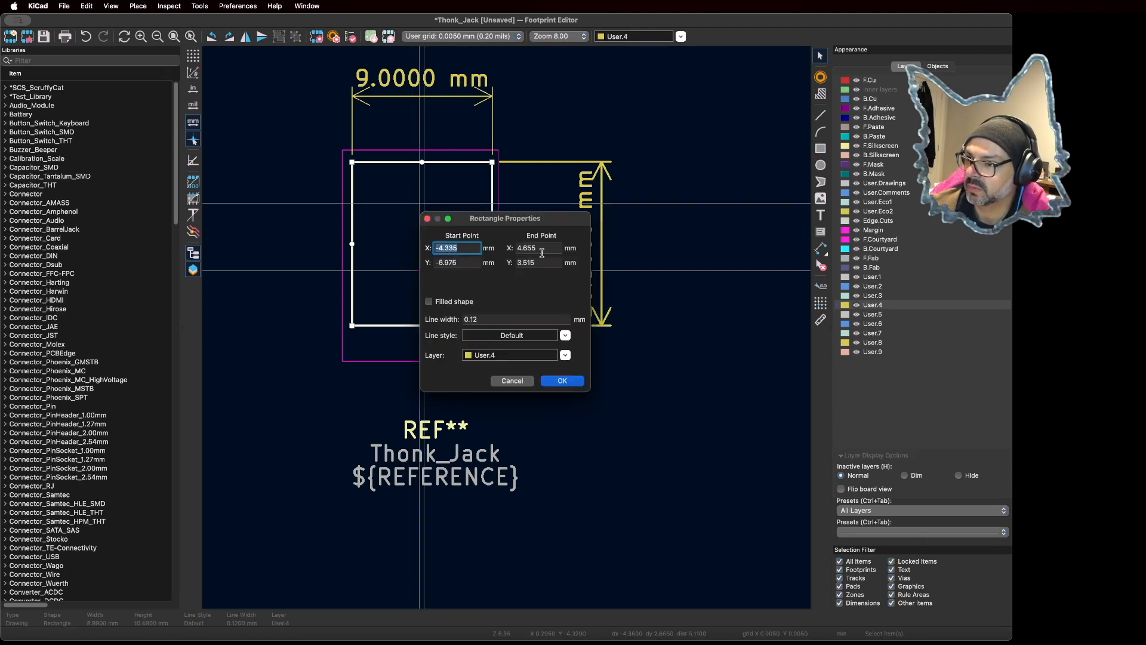
{"action": "left_click", "coordinate": [555, 380]}
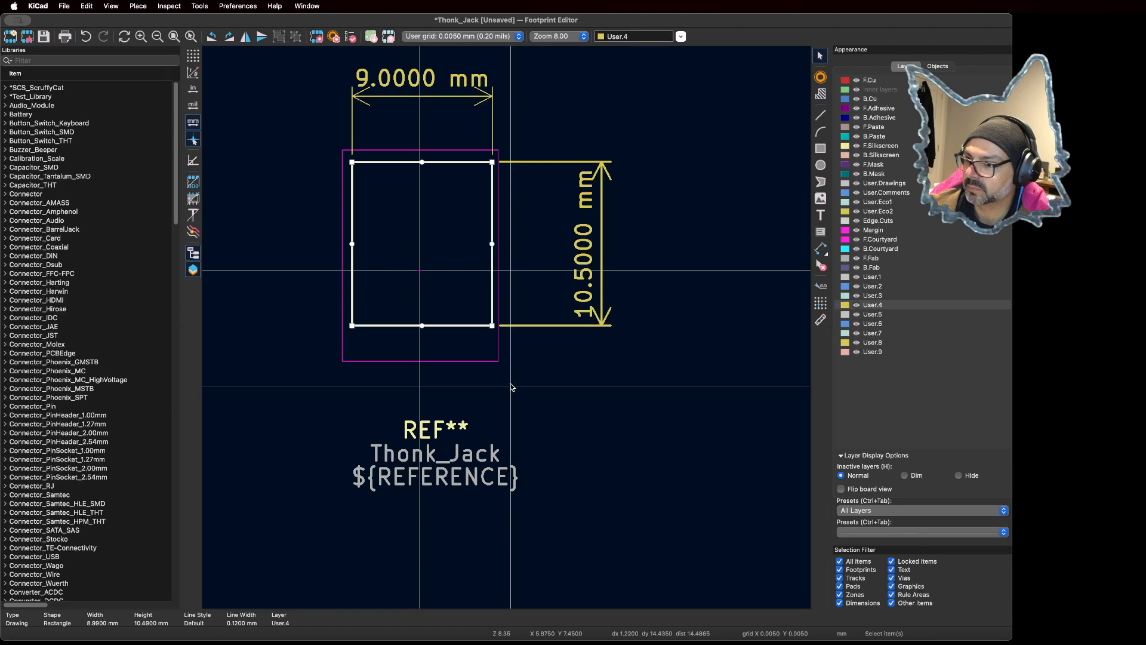
{"action": "scroll", "coordinate": [509, 239], "scroll_direction": "up", "scroll_amount": 2}
{"action": "scroll", "coordinate": [506, 330], "scroll_direction": "up", "scroll_amount": 1}
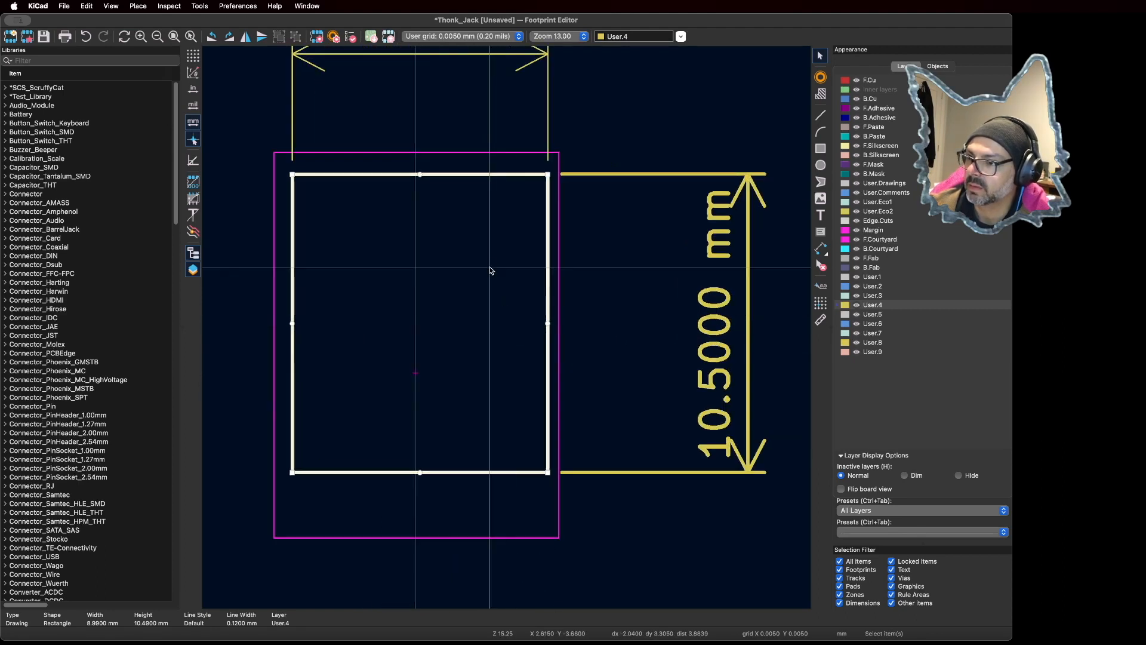
{"action": "left_click", "coordinate": [463, 220]}
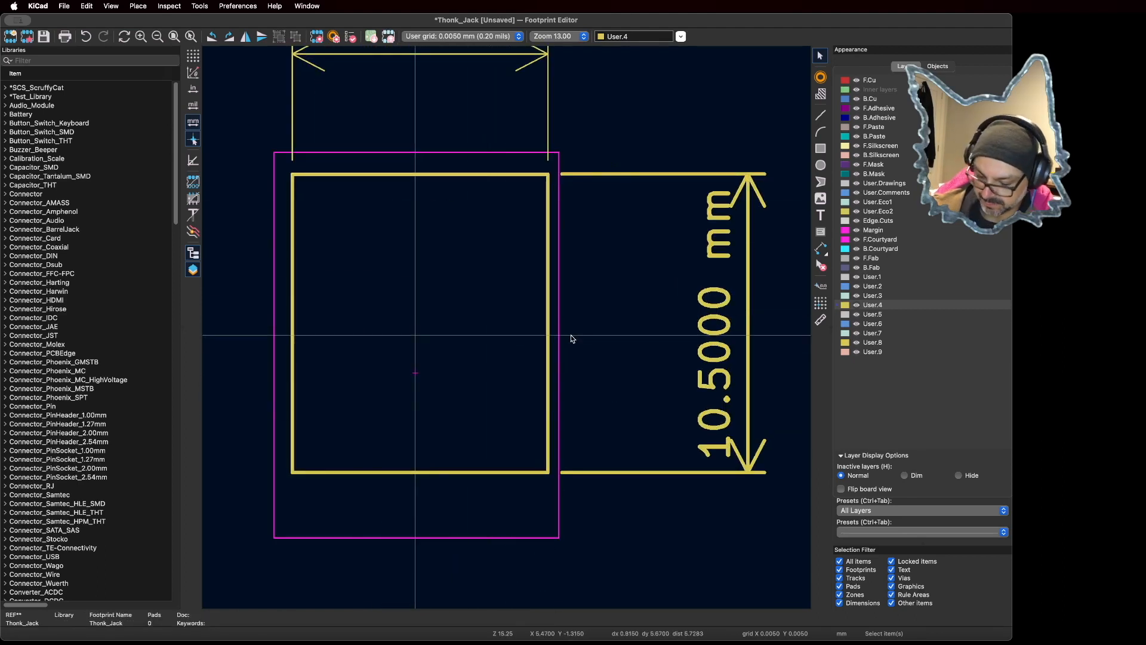
Step: Try to reassign the inner rectangle to the F.Silkscreen layer through its properties
{"action": "left_click", "coordinate": [449, 174]}
{"action": "double_click", "coordinate": [449, 174]}
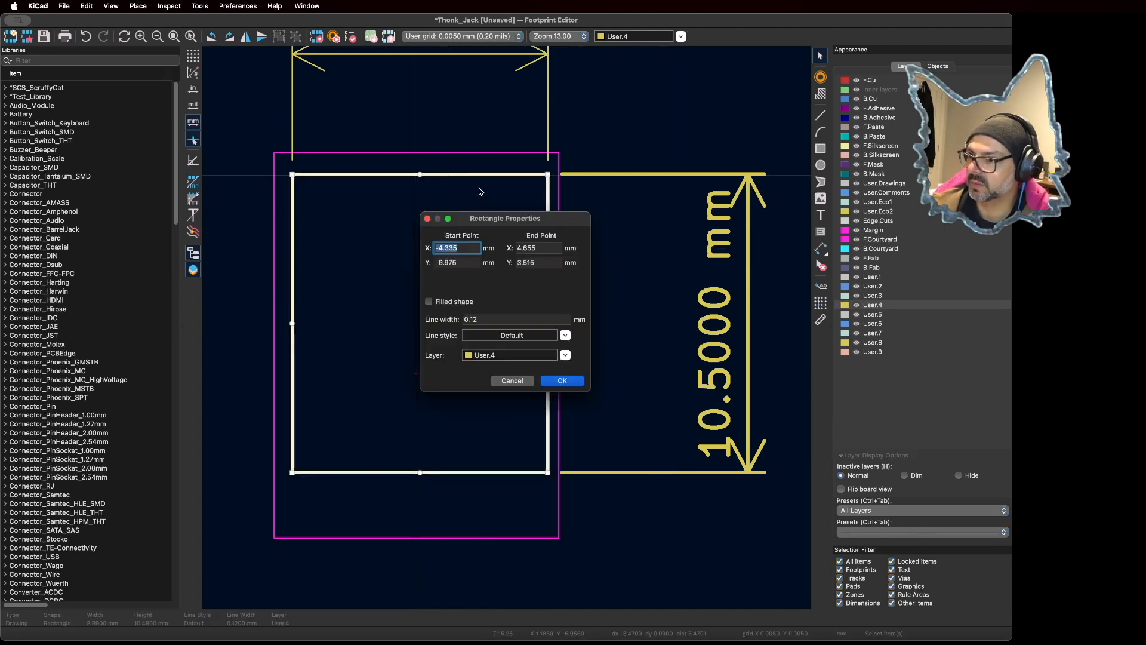
{"action": "left_click", "coordinate": [565, 355]}
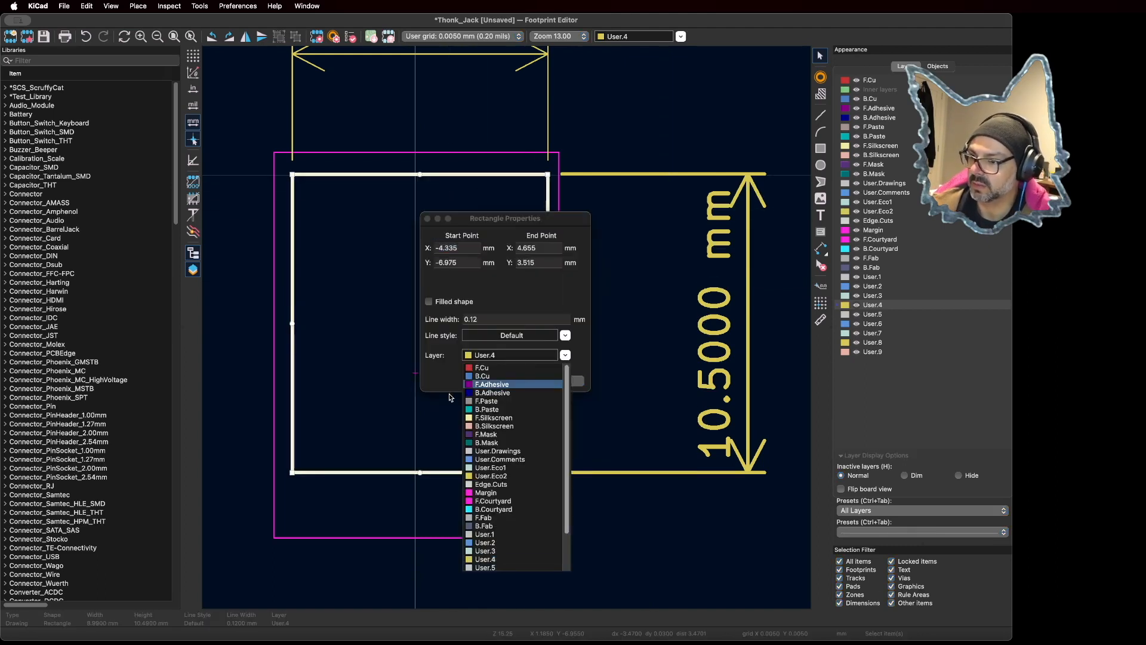
{"action": "left_click", "coordinate": [484, 418]}
{"action": "key", "text": "Return"}
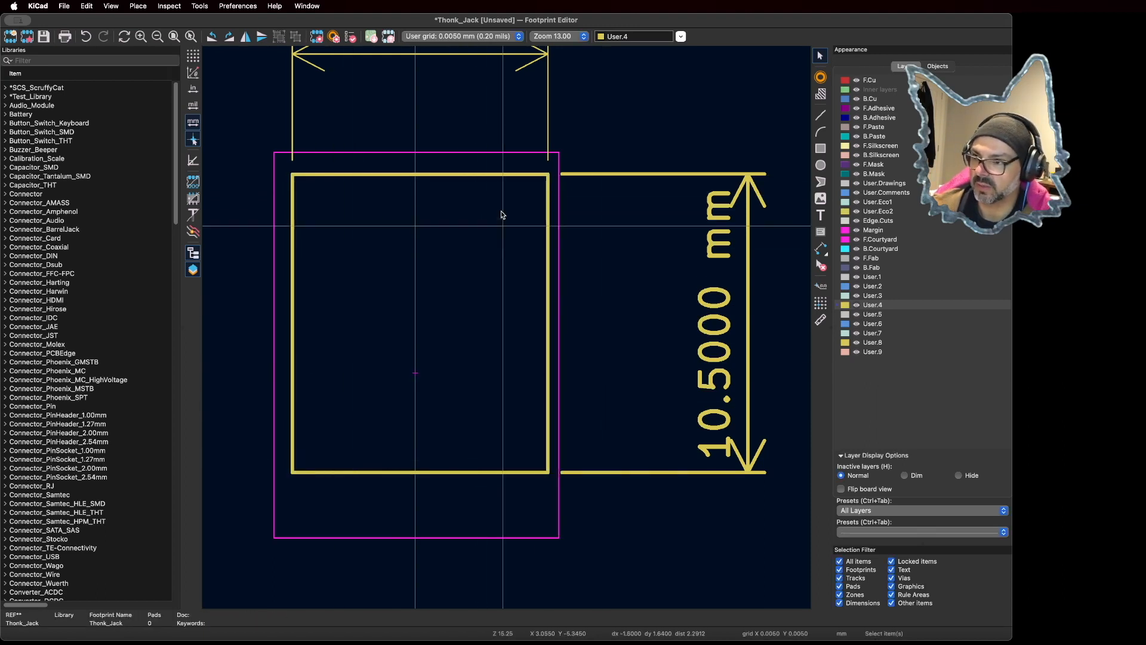
Step: Change the inner 9 × 10.5 mm rectangle's layer from User.4 to F.Silkscreen
{"action": "left_click", "coordinate": [489, 174]}
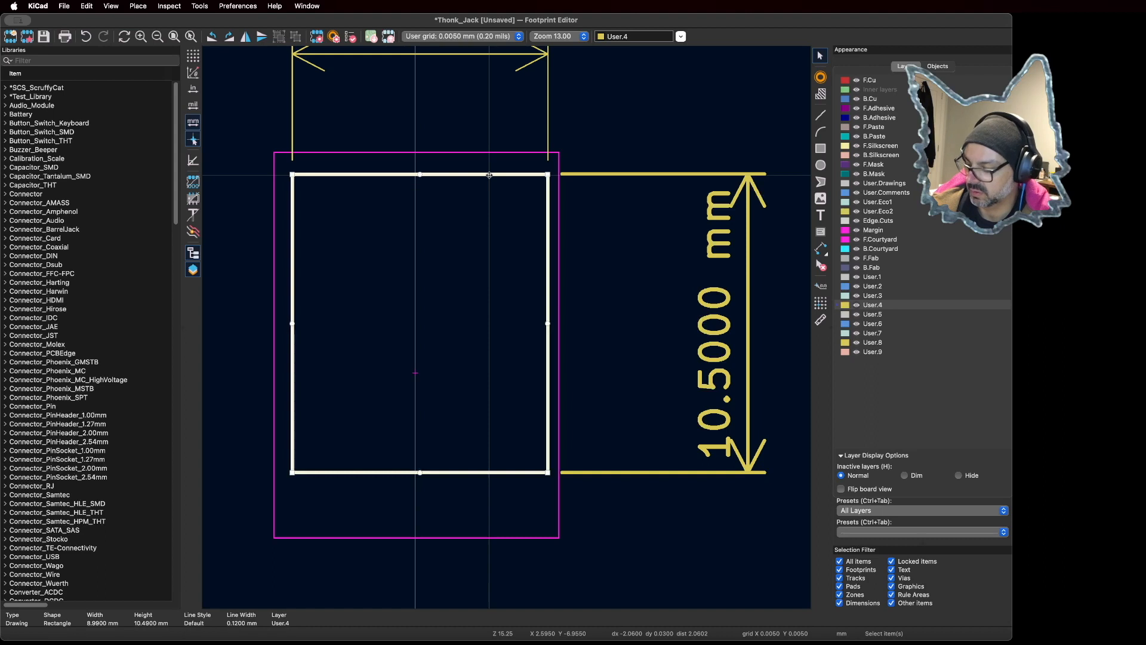
{"action": "double_click", "coordinate": [489, 174]}
{"action": "left_click", "coordinate": [564, 355]}
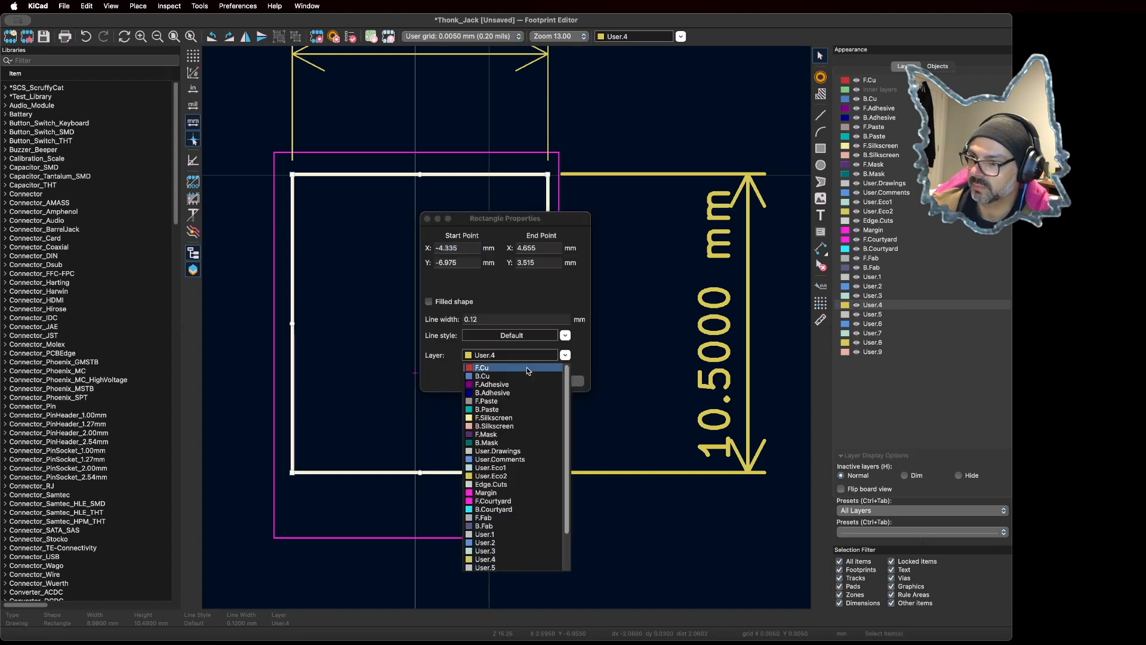
{"action": "left_click", "coordinate": [492, 418]}
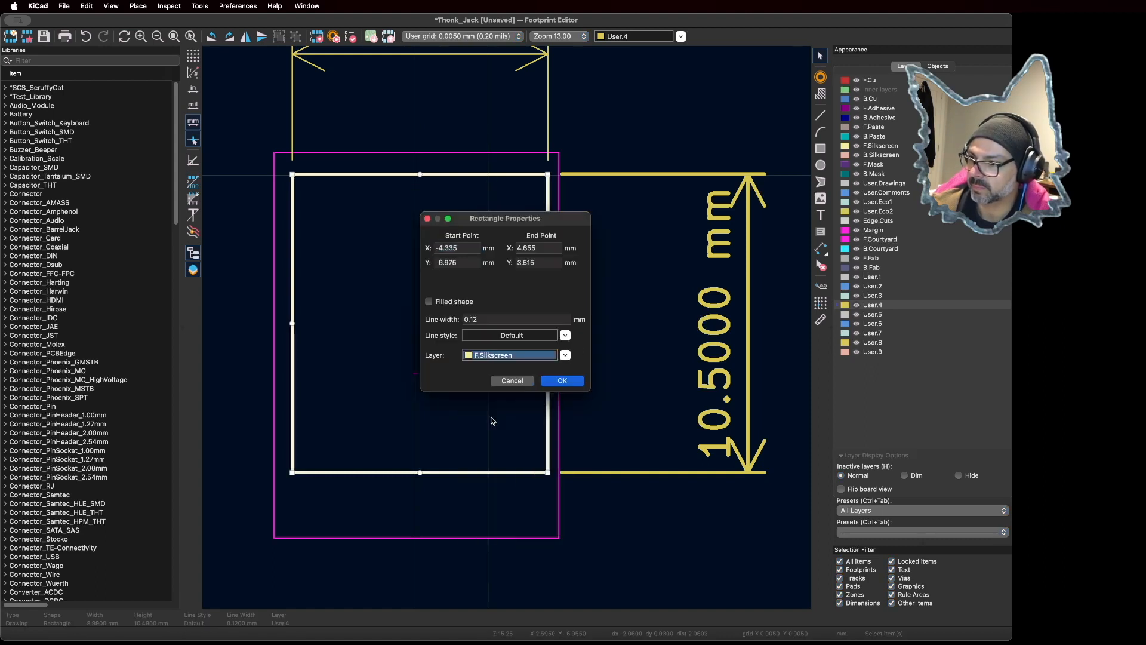
{"action": "left_click", "coordinate": [566, 381]}
{"action": "left_click", "coordinate": [609, 343]}
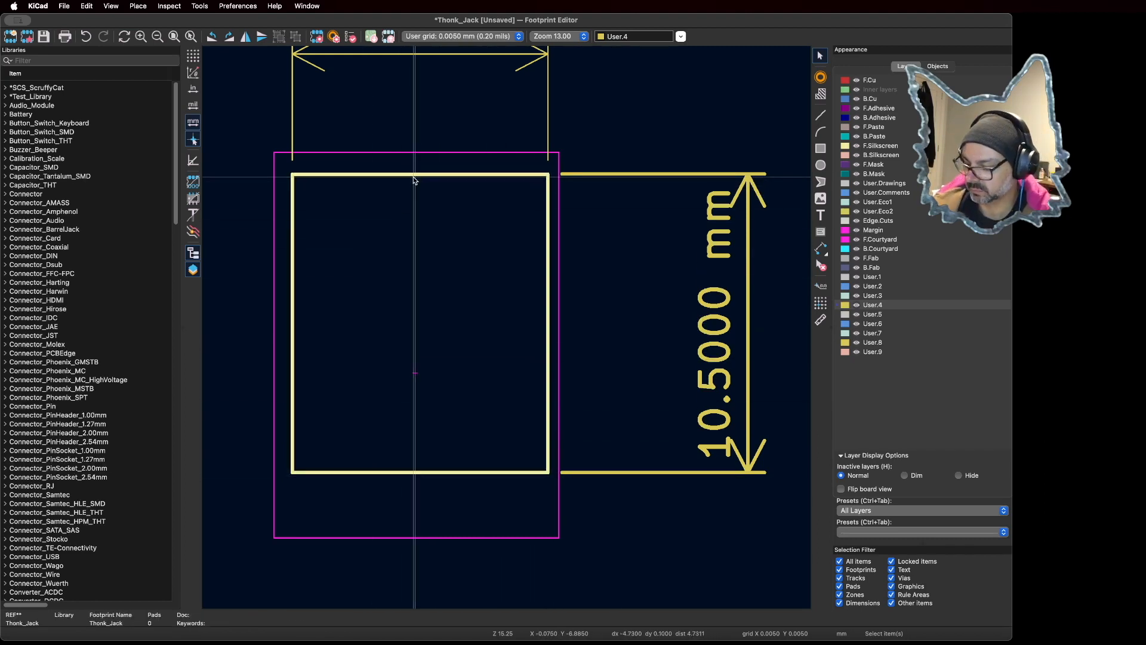
Step: Nudge the silkscreen rectangle slightly left and move the 9 mm dimension so its start point meets the rectangle's upper-left corner
{"action": "key", "text": "m"}
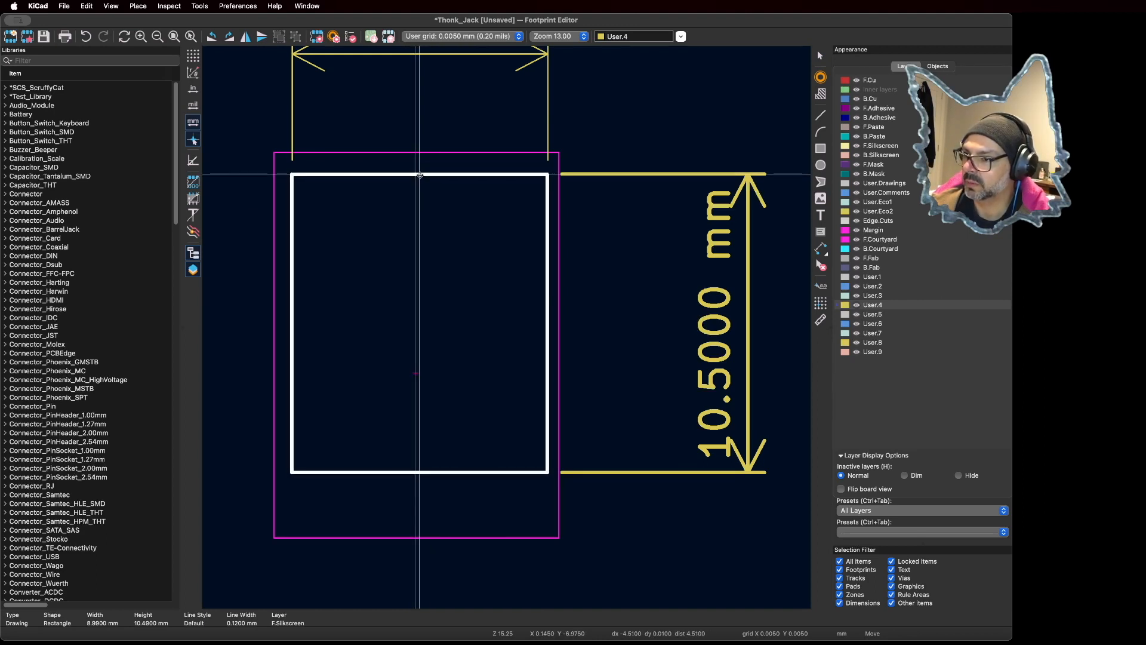
{"action": "left_click", "coordinate": [420, 174]}
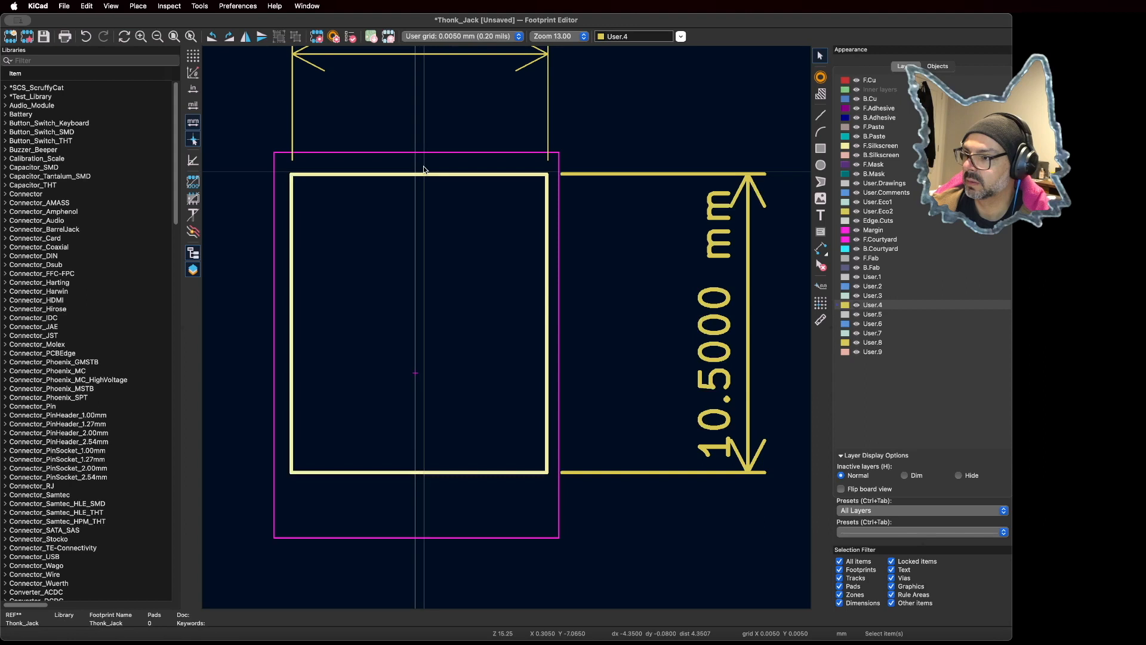
{"action": "left_click", "coordinate": [292, 134]}
{"action": "key", "text": "m"}
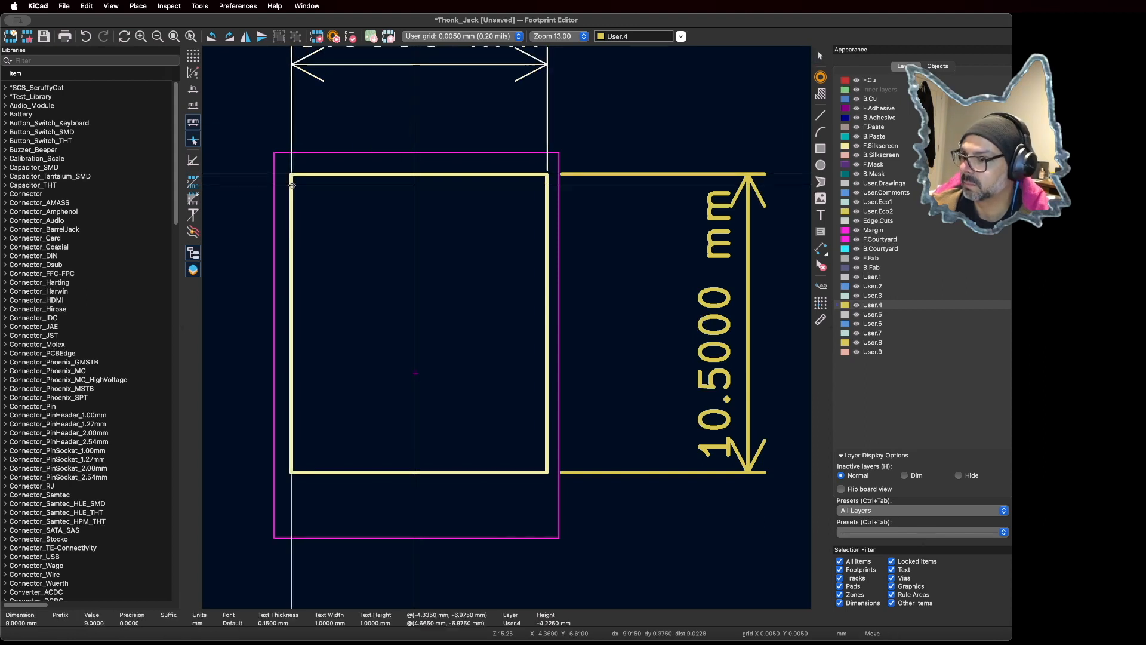
{"action": "scroll", "coordinate": [292, 174], "scroll_direction": "up", "scroll_amount": 10}
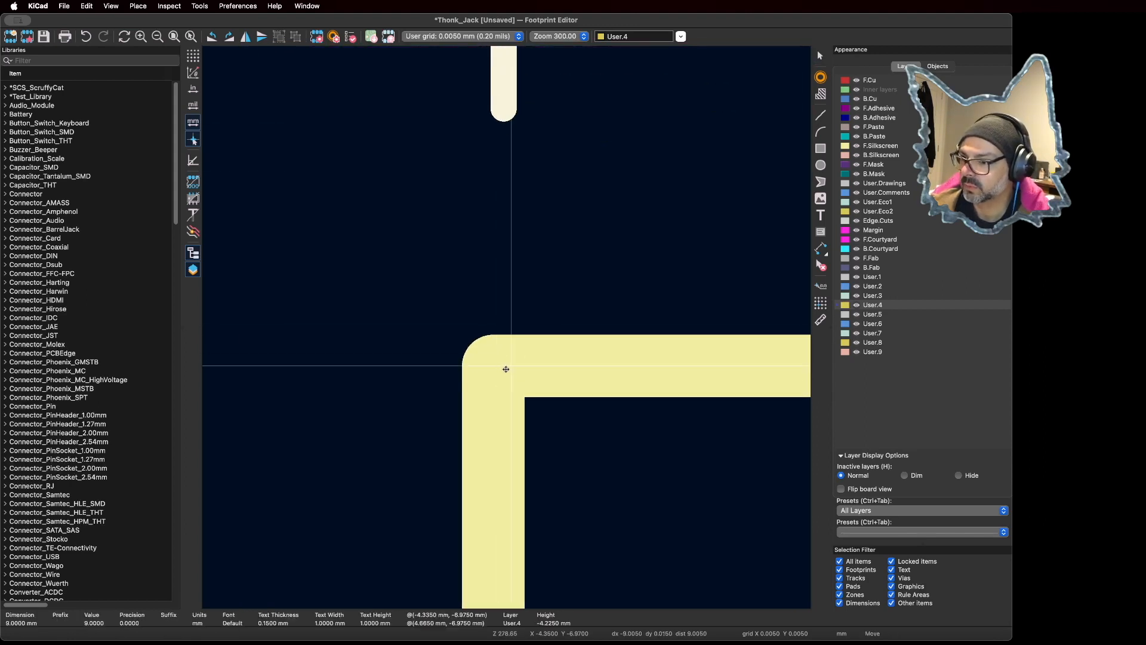
{"action": "left_click", "coordinate": [497, 371]}
{"action": "scroll", "coordinate": [506, 327], "scroll_direction": "down", "scroll_amount": 10}
Step: Move the 10.5 mm dimension so its start point meets the silkscreen rectangle's upper-right corner
{"action": "left_click", "coordinate": [683, 325]}
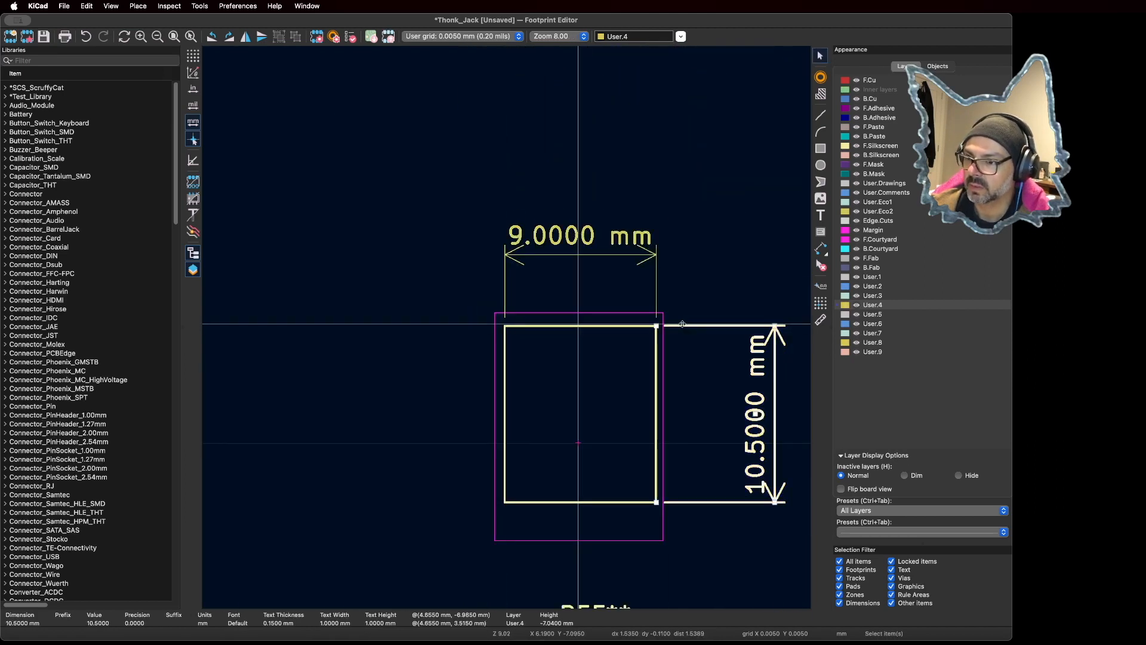
{"action": "scroll", "coordinate": [681, 326], "scroll_direction": "up", "scroll_amount": 10}
{"action": "scroll", "coordinate": [499, 326], "scroll_direction": "down", "scroll_amount": 2}
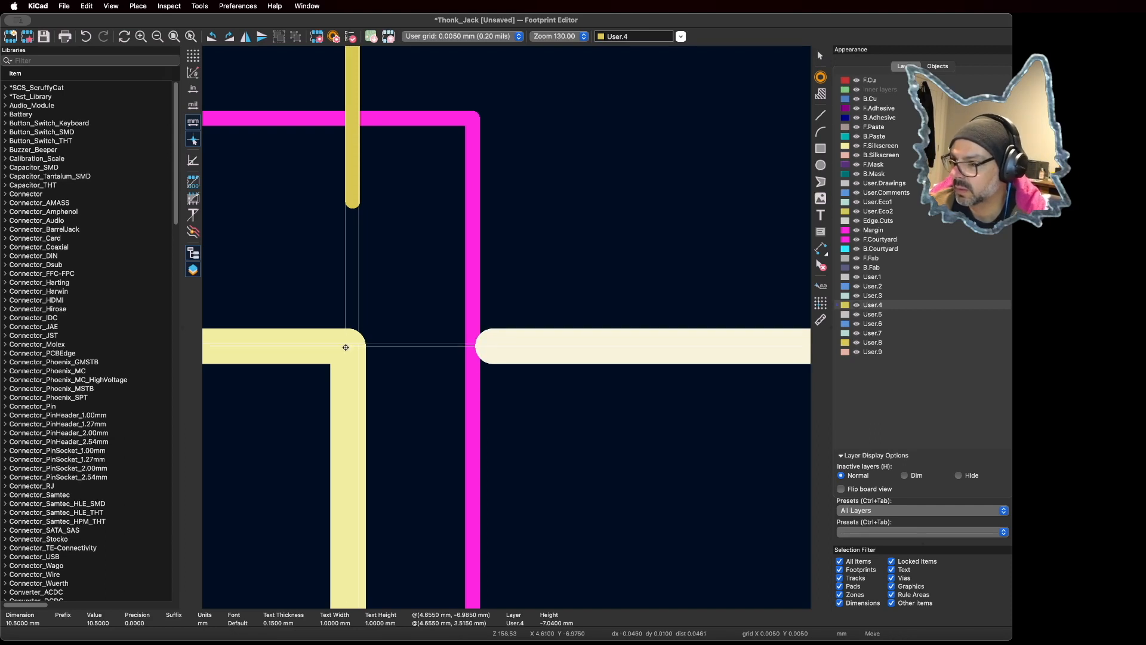
{"action": "scroll", "coordinate": [359, 344], "scroll_direction": "up", "scroll_amount": 3}
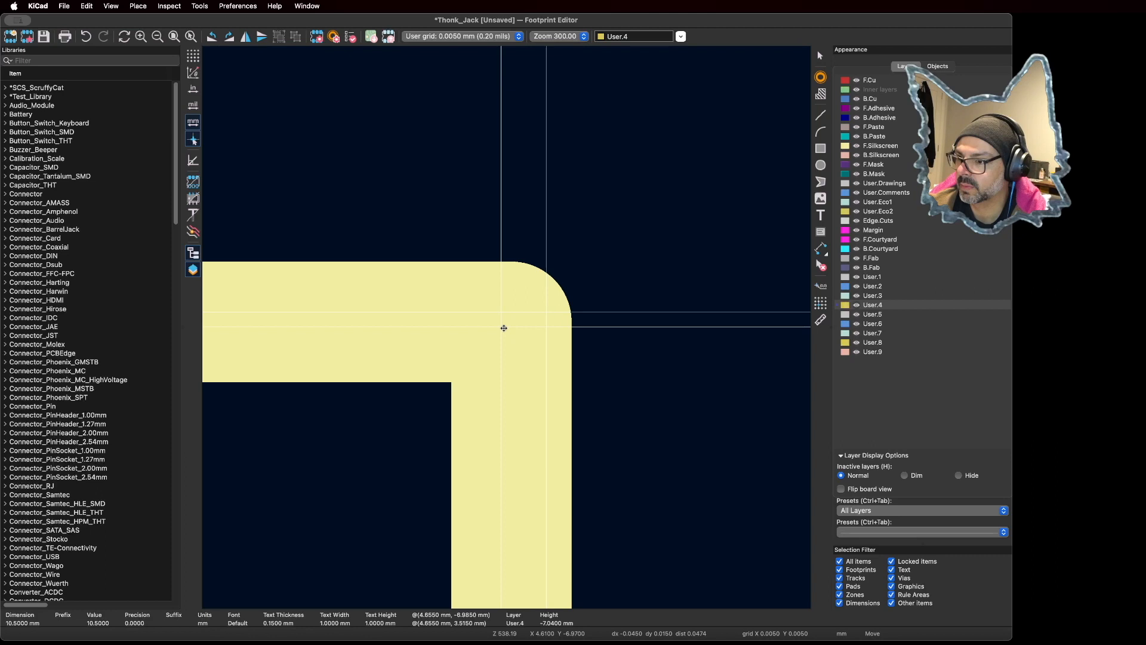
{"action": "key", "text": "m"}
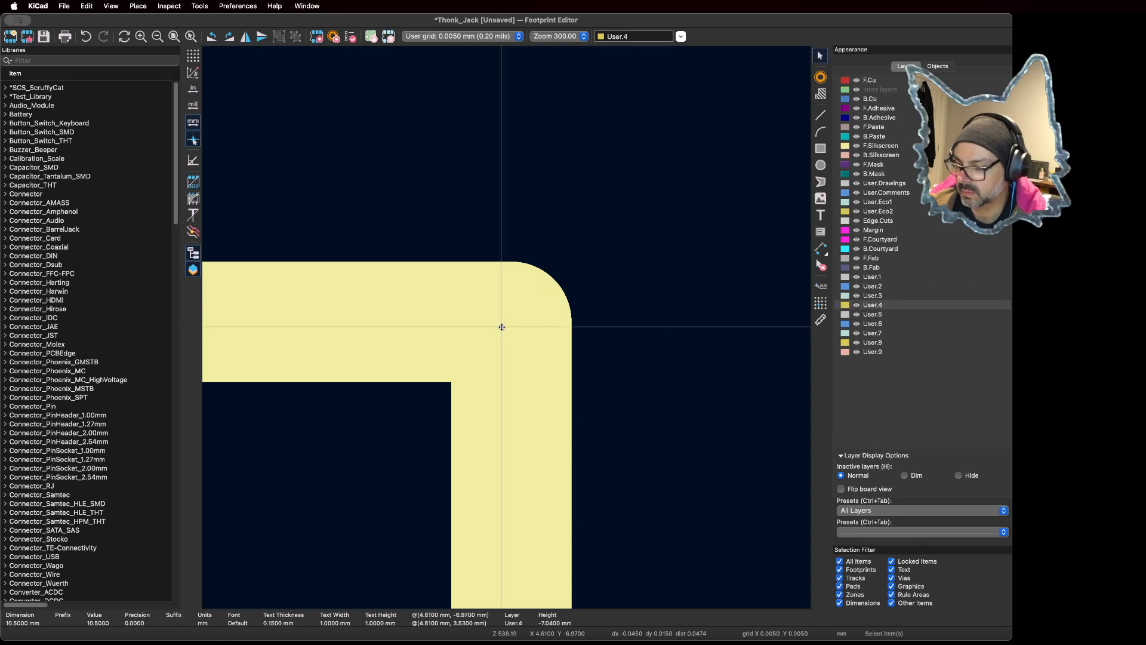
{"action": "left_click", "coordinate": [505, 326]}
{"action": "scroll", "coordinate": [506, 328], "scroll_direction": "down", "scroll_amount": 15}
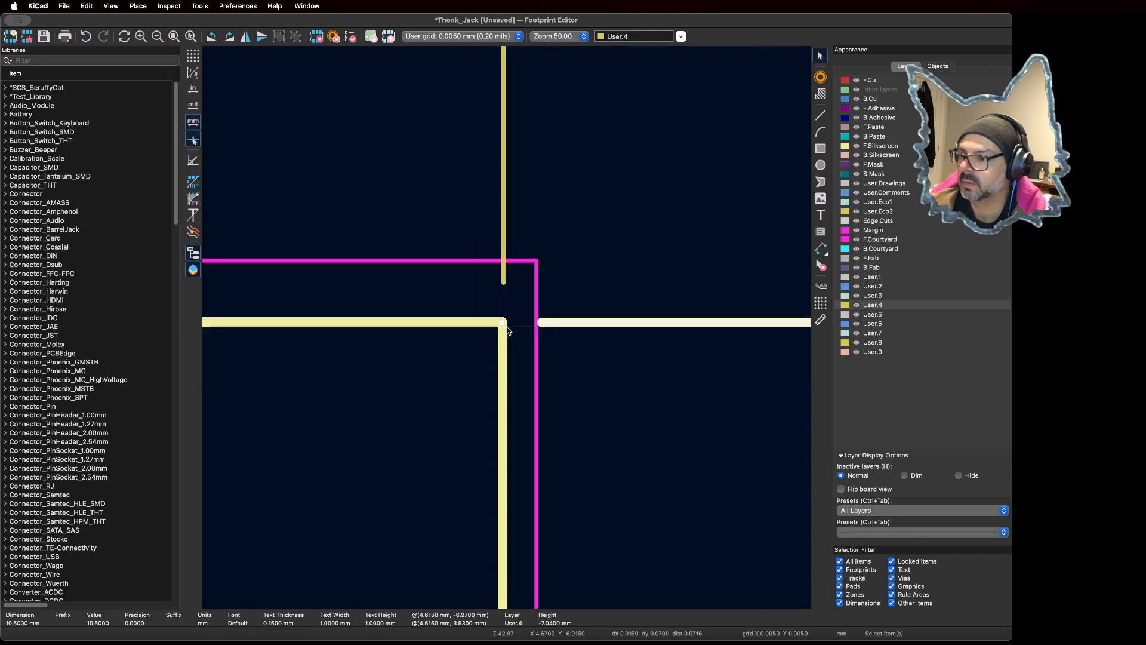
Step: Draw a User.4 rectangle about 4.5 mm wide and 10.5 mm high over the right half of the silkscreen rectangle
{"action": "key", "text": "super+Tab"}
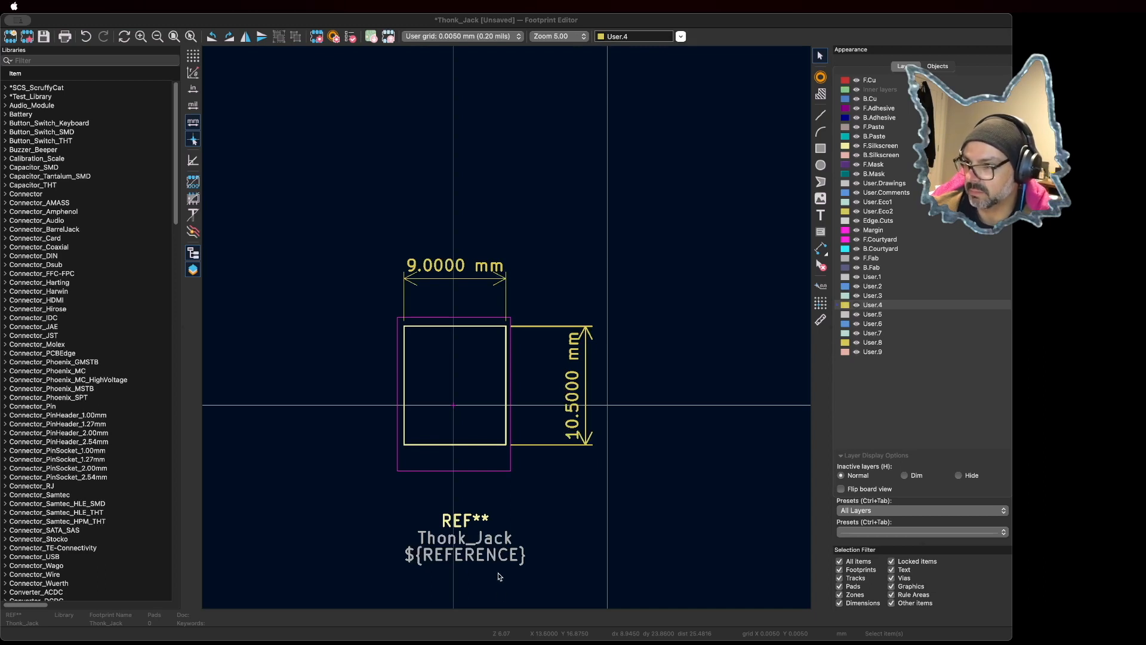
{"action": "left_click", "coordinate": [622, 306]}
{"action": "scroll", "coordinate": [441, 410], "scroll_direction": "up", "scroll_amount": 5}
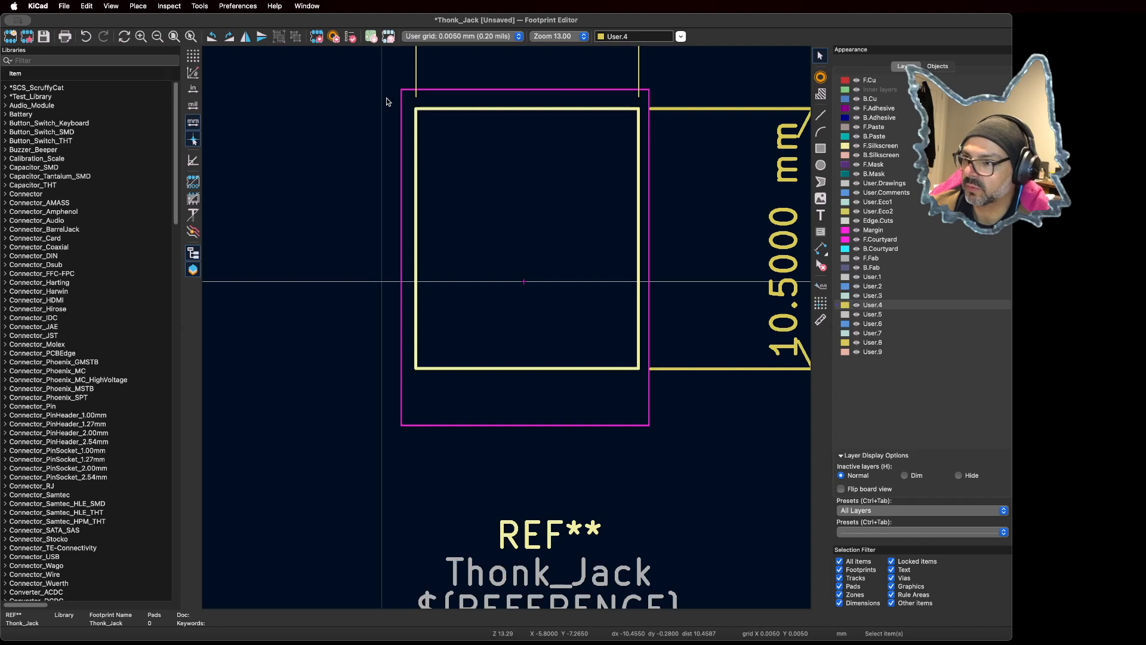
{"action": "left_click", "coordinate": [521, 109]}
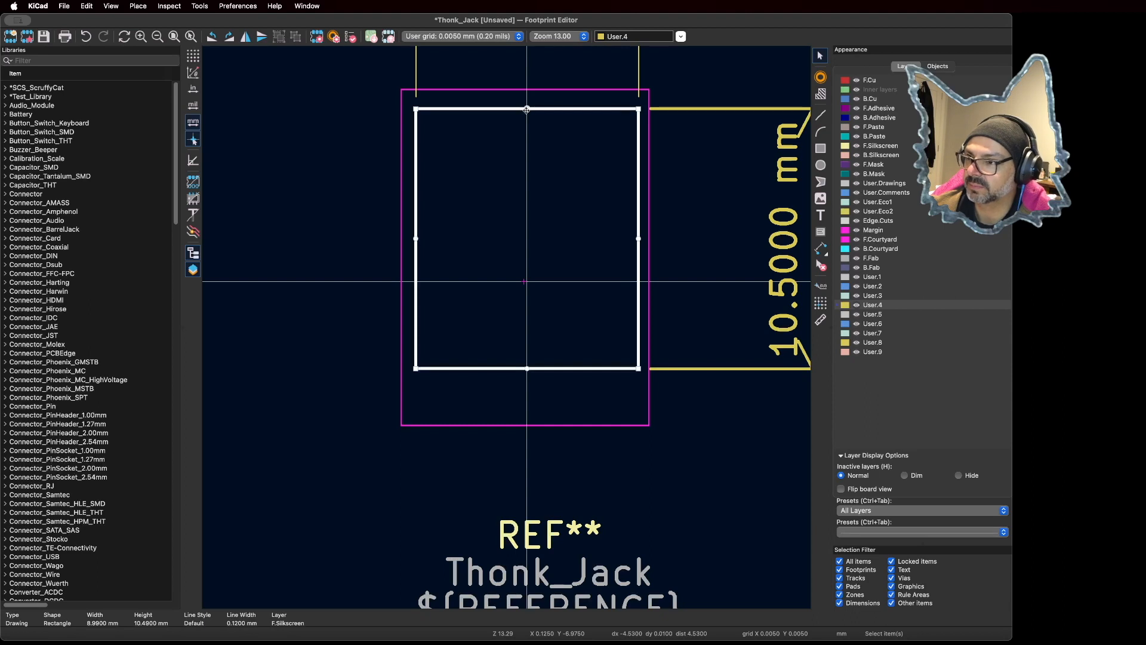
{"action": "left_click", "coordinate": [822, 148]}
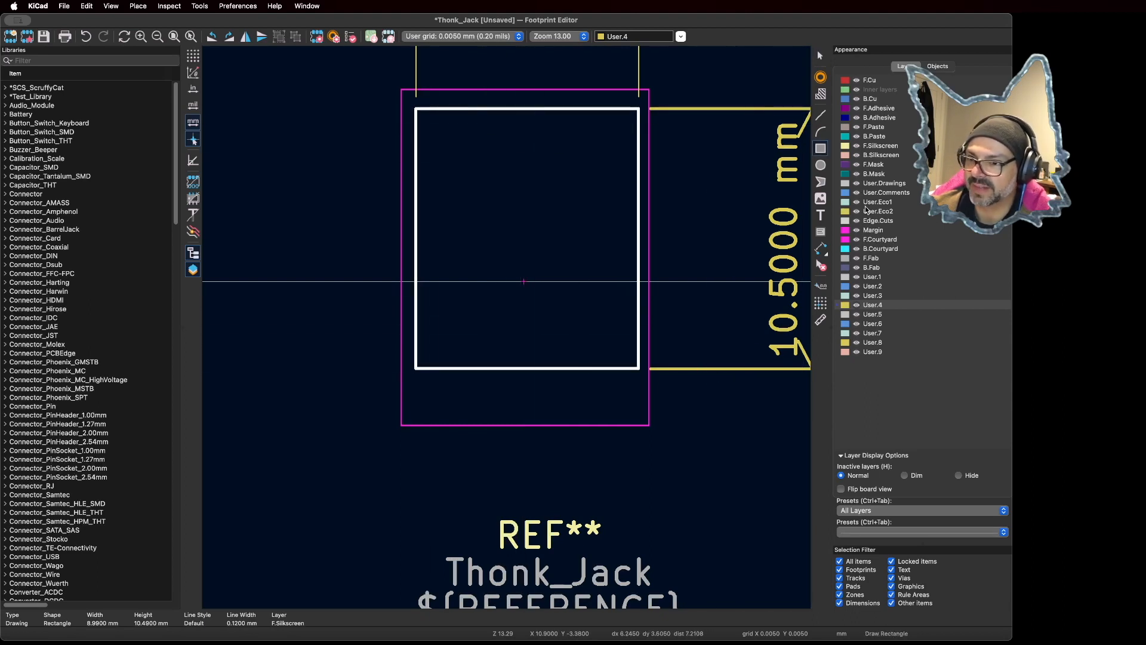
{"action": "scroll", "coordinate": [631, 362], "scroll_direction": "up", "scroll_amount": 6}
{"action": "left_click", "coordinate": [566, 369]}
{"action": "scroll", "coordinate": [425, 232], "scroll_direction": "down", "scroll_amount": 1}
{"action": "scroll", "coordinate": [508, 323], "scroll_direction": "down", "scroll_amount": 6}
{"action": "scroll", "coordinate": [508, 322], "scroll_direction": "up", "scroll_amount": 2}
{"action": "left_click", "coordinate": [452, 181]}
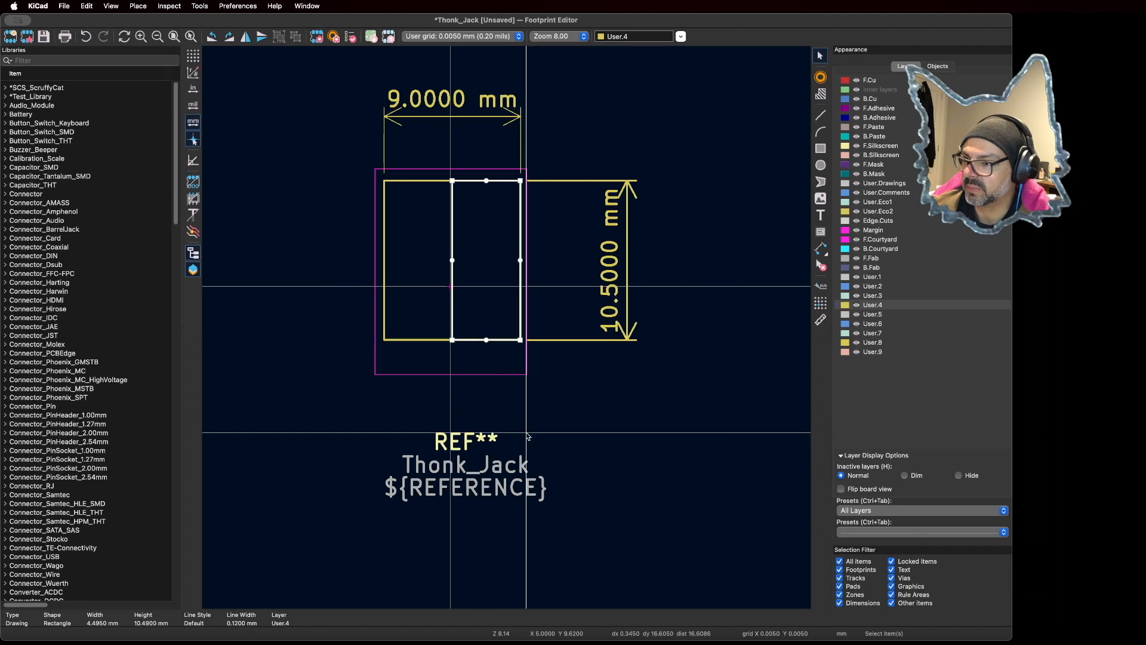
{"action": "key", "text": "Escape"}
{"action": "scroll", "coordinate": [434, 350], "scroll_direction": "up", "scroll_amount": 1}
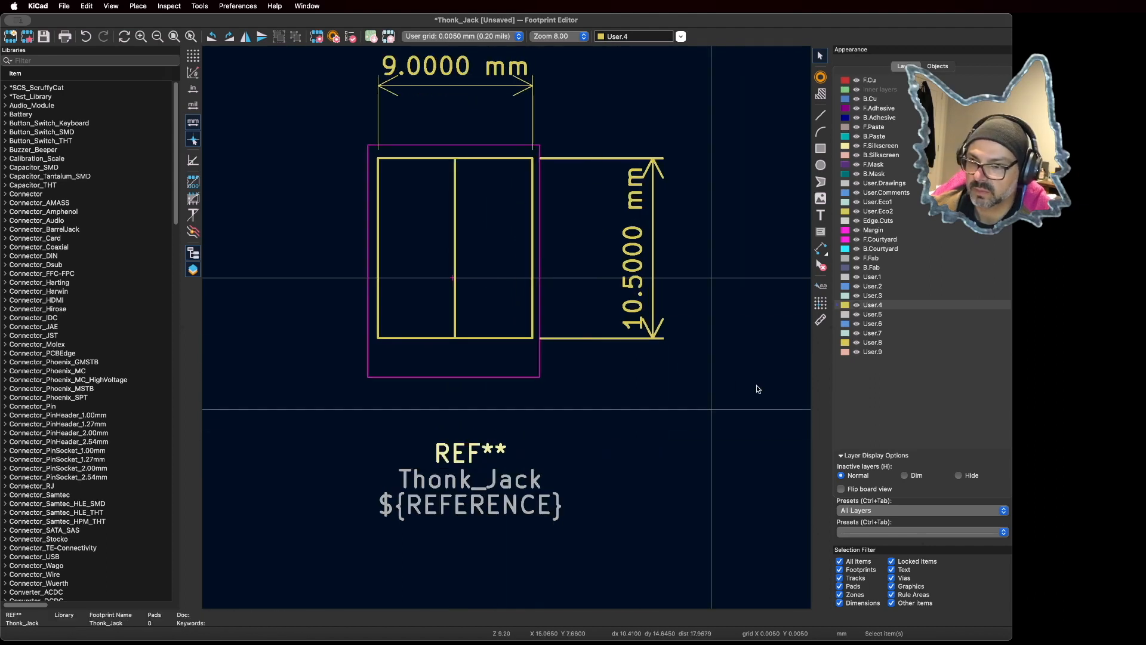
Step: Toggle the User.4 layer's visibility off and back on to check the guide geometry against the silkscreen outline
{"action": "left_click", "coordinate": [856, 305]}
{"action": "left_click", "coordinate": [856, 305]}
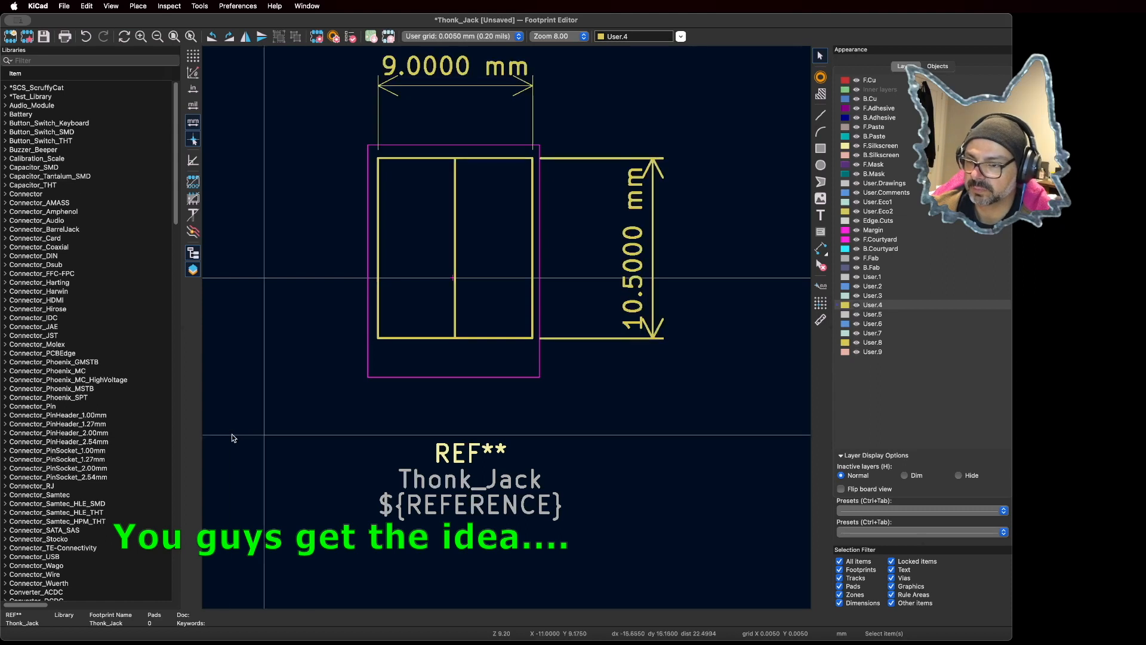
{"action": "key", "text": "super+Tab"}
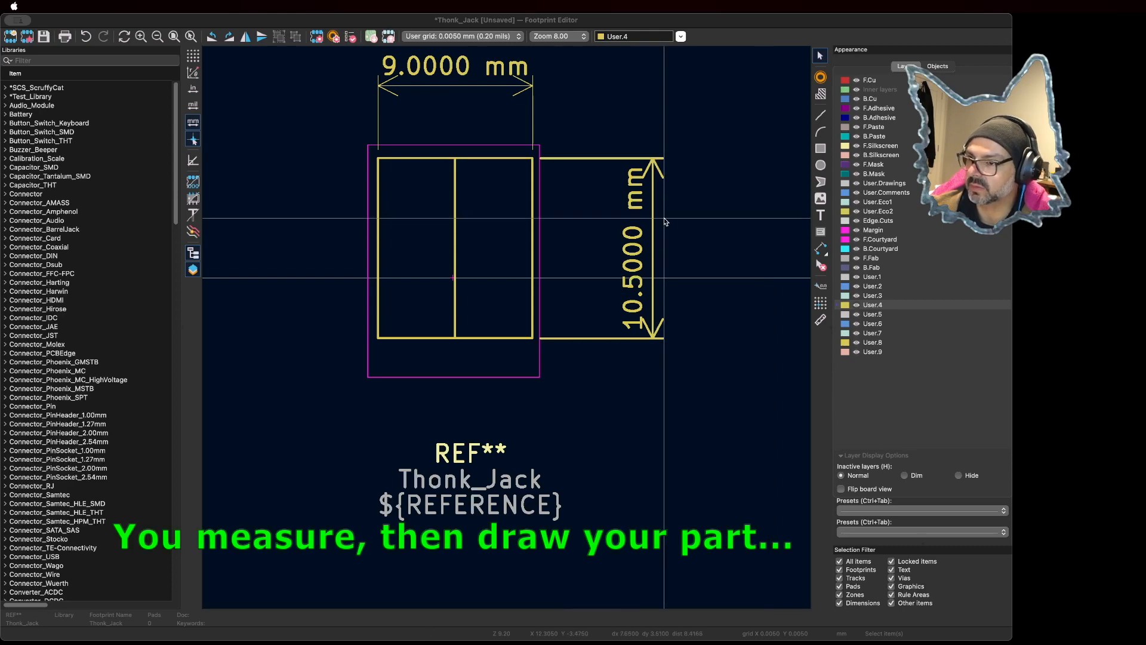
{"action": "left_click", "coordinate": [735, 217]}
{"action": "key", "text": "super+shift+h"}
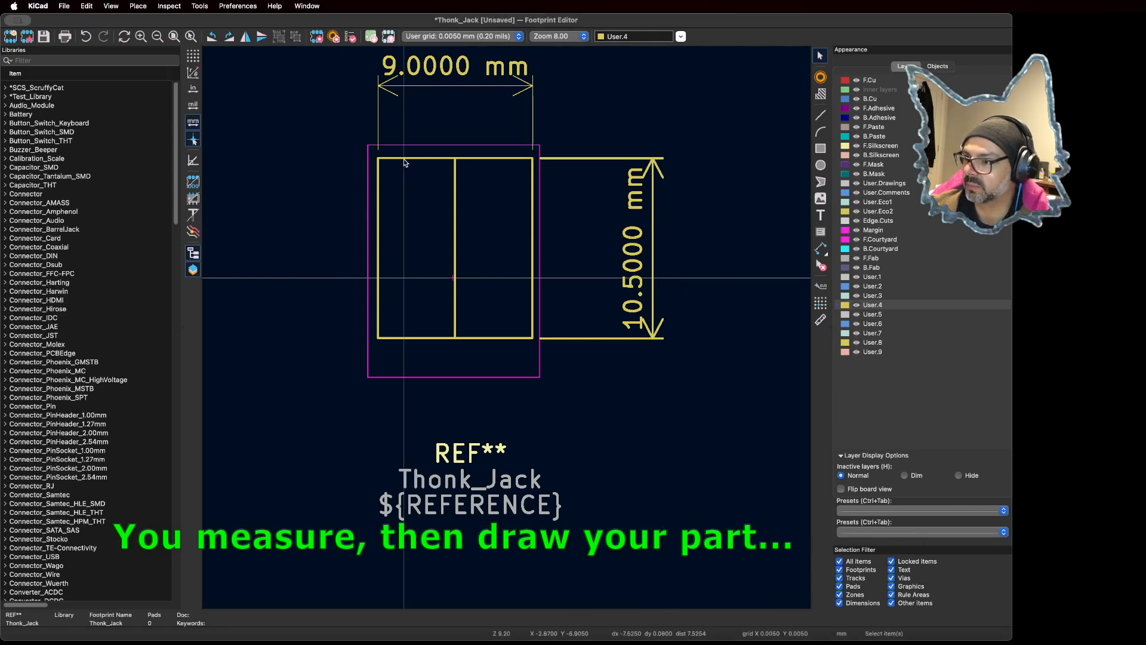
Step: Draw an F.Silkscreen circle centred across the body rectangle, slightly over half its width, using aligned dimensions as guides, with User.4 hidden
{"action": "scroll", "coordinate": [401, 200], "scroll_direction": "up", "scroll_amount": 3}
{"action": "left_click", "coordinate": [463, 233]}
{"action": "left_click", "coordinate": [332, 343]}
{"action": "left_click", "coordinate": [782, 269]}
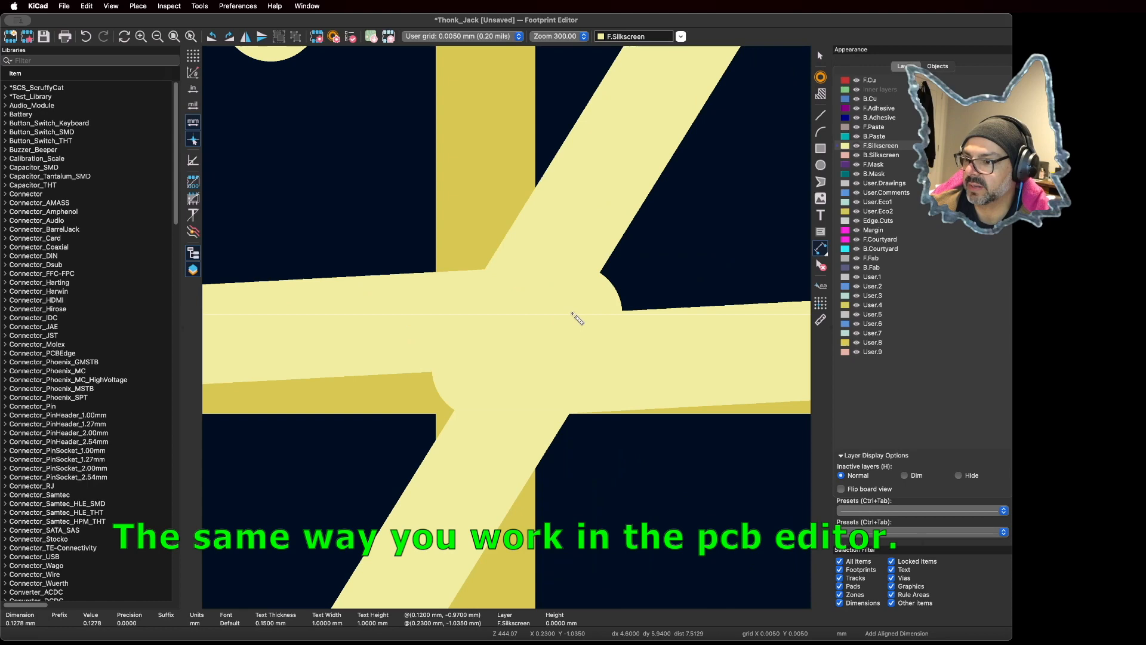
{"action": "left_click", "coordinate": [494, 317]}
{"action": "scroll", "coordinate": [573, 294], "scroll_direction": "down", "scroll_amount": 3}
{"action": "left_click", "coordinate": [564, 322]}
{"action": "scroll", "coordinate": [537, 322], "scroll_direction": "down", "scroll_amount": 2}
{"action": "key", "text": "Escape"}
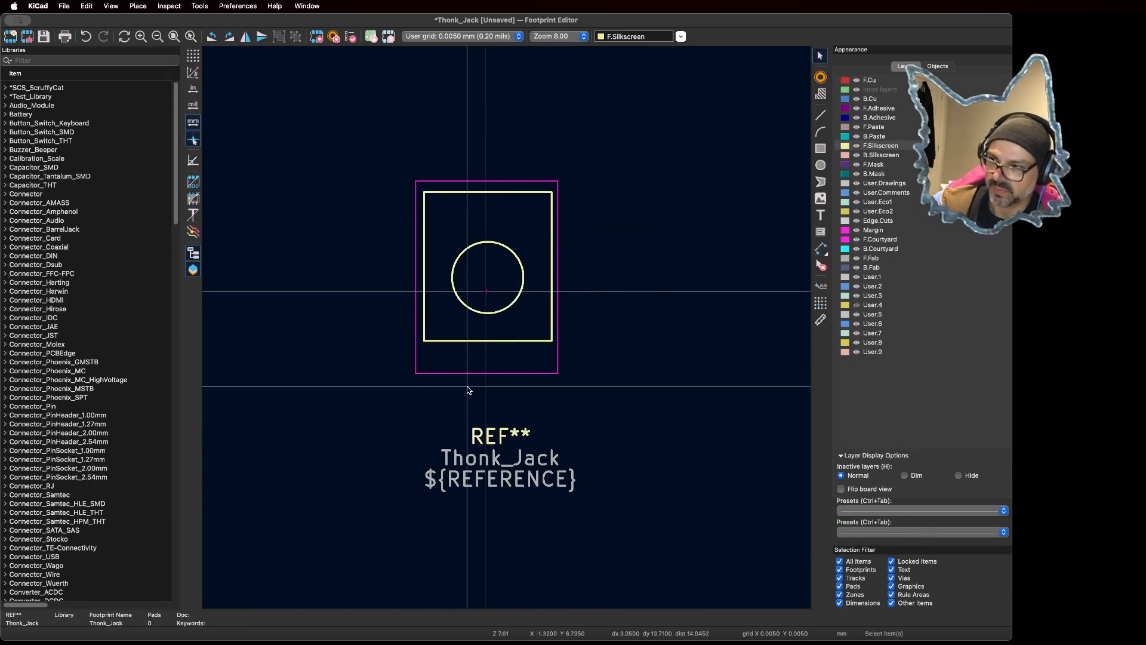
Step: Save the footprint as Thonk_Jack in the _My Library footprint library
{"action": "scroll", "coordinate": [505, 327], "scroll_direction": "up", "scroll_amount": 4}
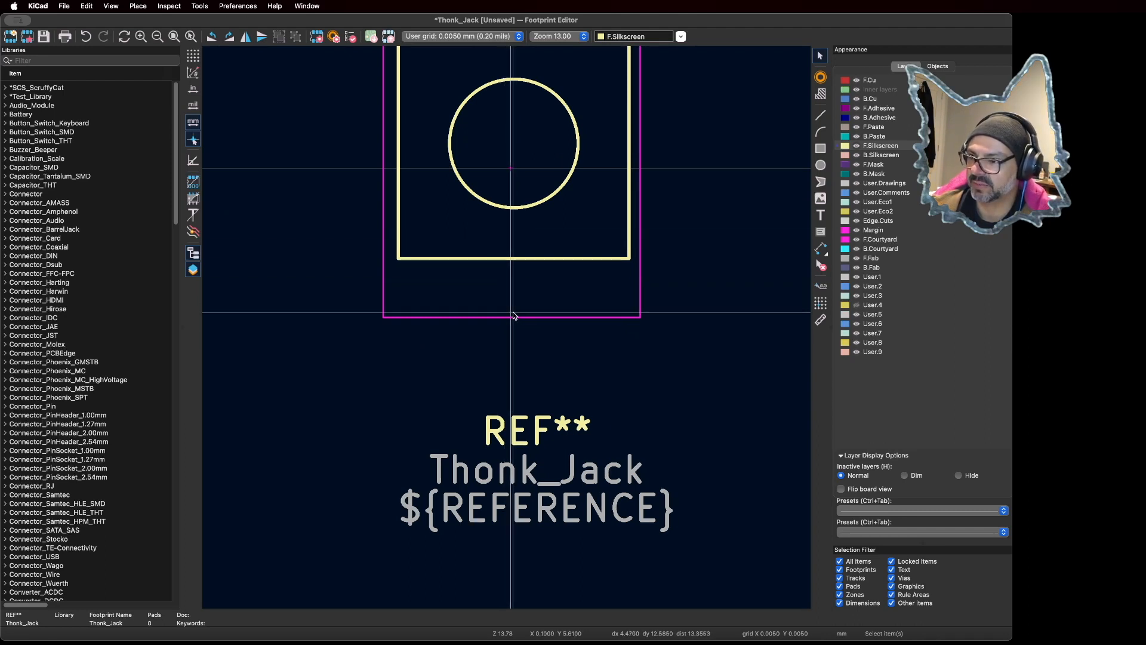
{"action": "scroll", "coordinate": [513, 210], "scroll_direction": "down", "scroll_amount": 3}
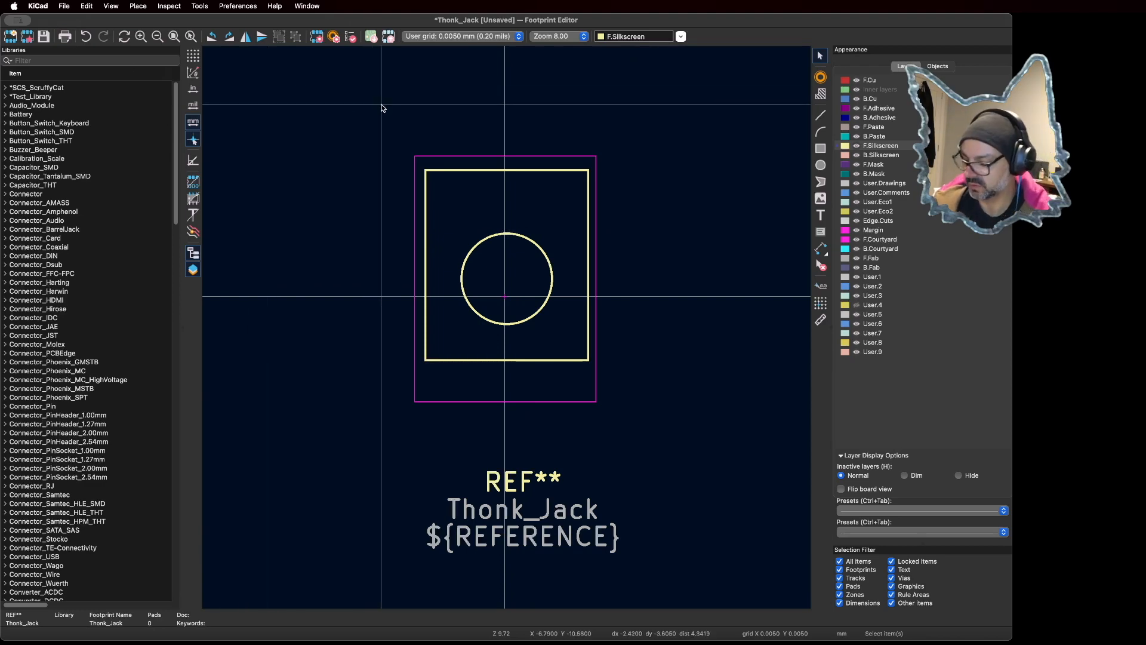
{"action": "key", "text": "super+shift+s"}
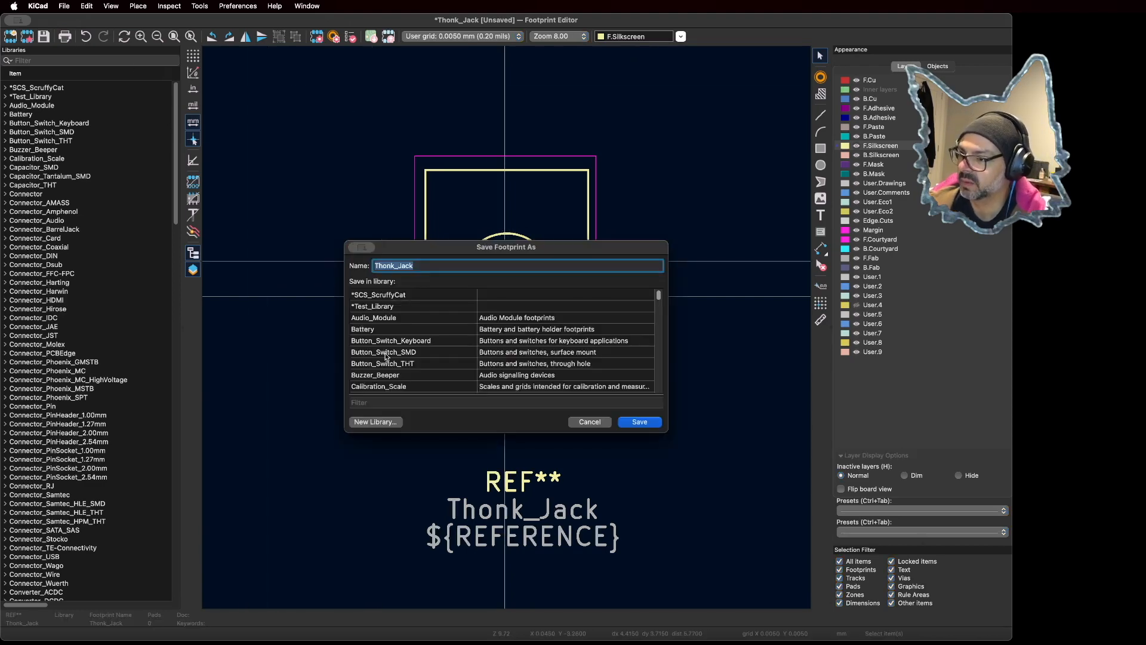
{"action": "scroll", "coordinate": [385, 356], "scroll_direction": "down", "scroll_amount": 10}
{"action": "left_click", "coordinate": [420, 386]}
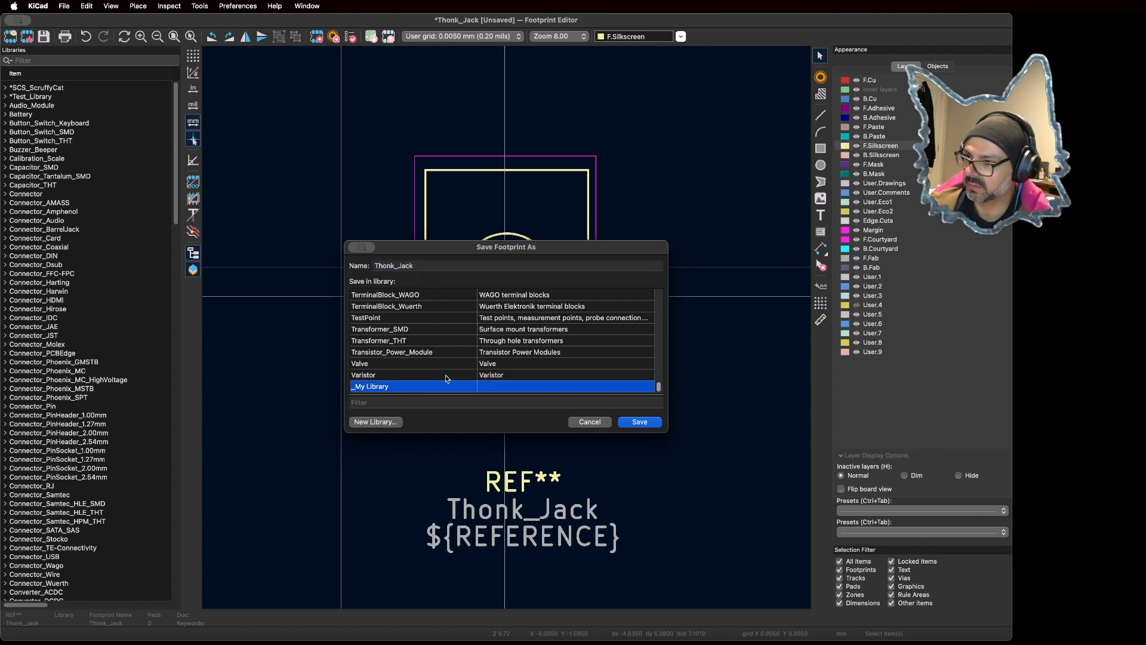
{"action": "left_click", "coordinate": [637, 423]}
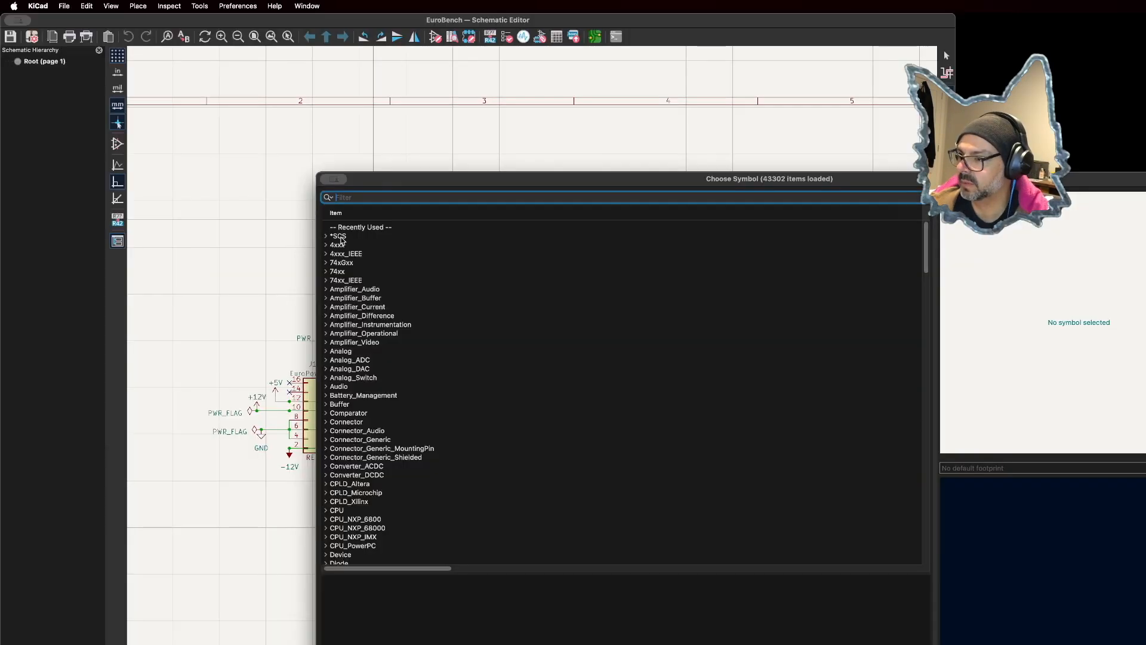
Step: In the Schematic Editor, place the Audio_Jack_Switch symbol from the *SCS library in the empty area above J2
{"action": "type", "text": "a"}
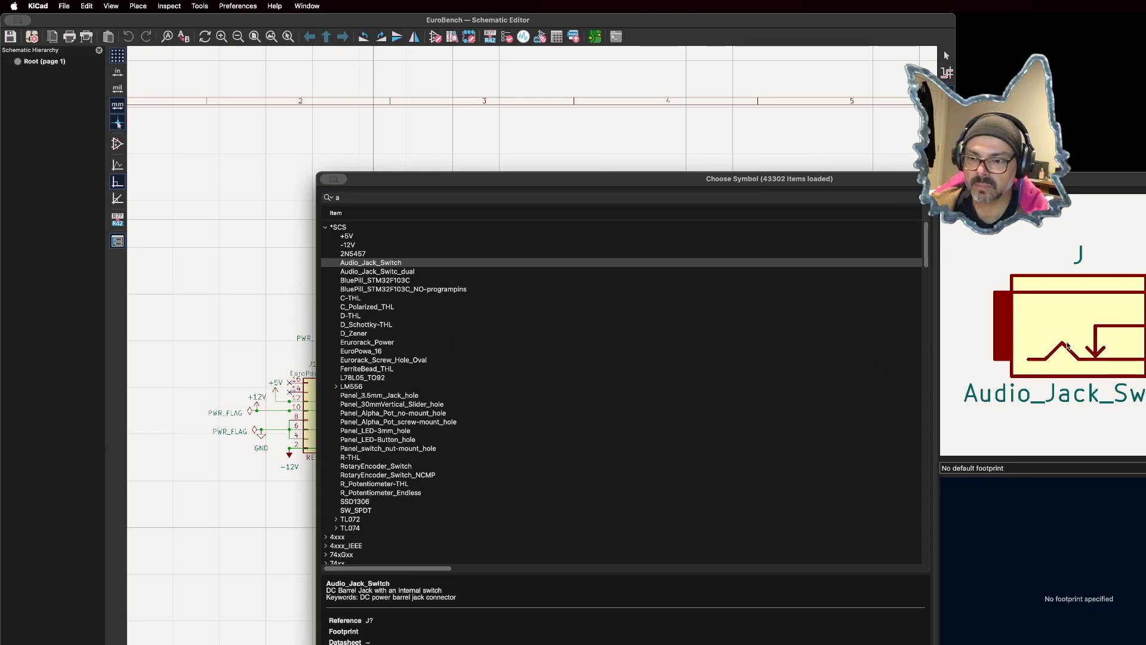
{"action": "left_click", "coordinate": [356, 266]}
{"action": "double_click", "coordinate": [356, 266]}
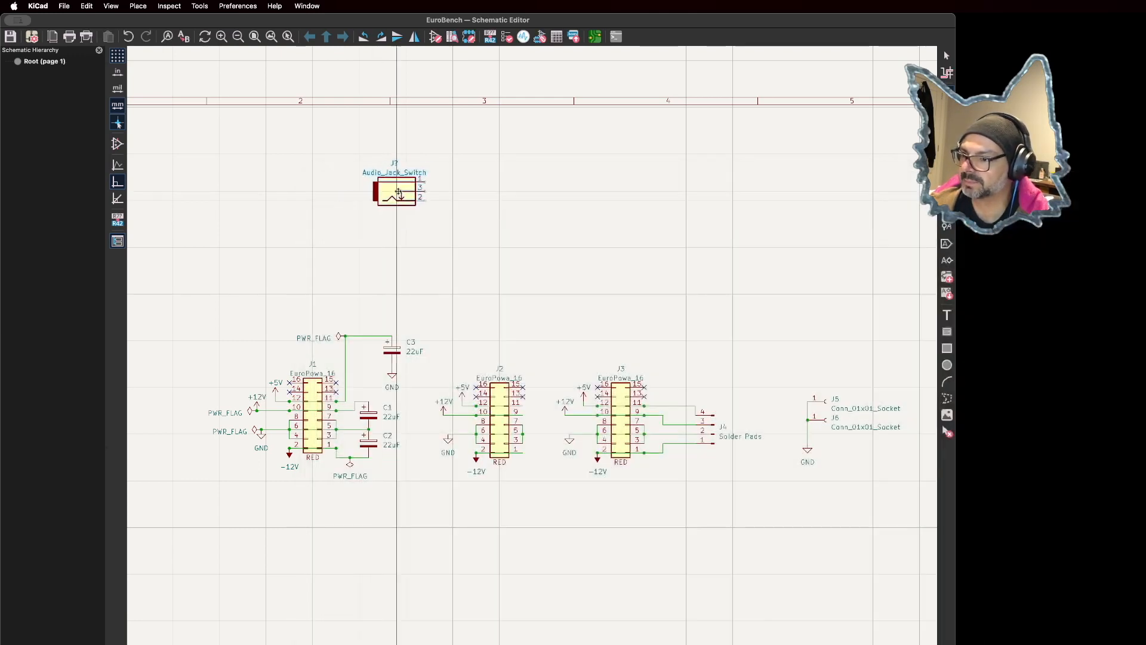
{"action": "left_click", "coordinate": [484, 230]}
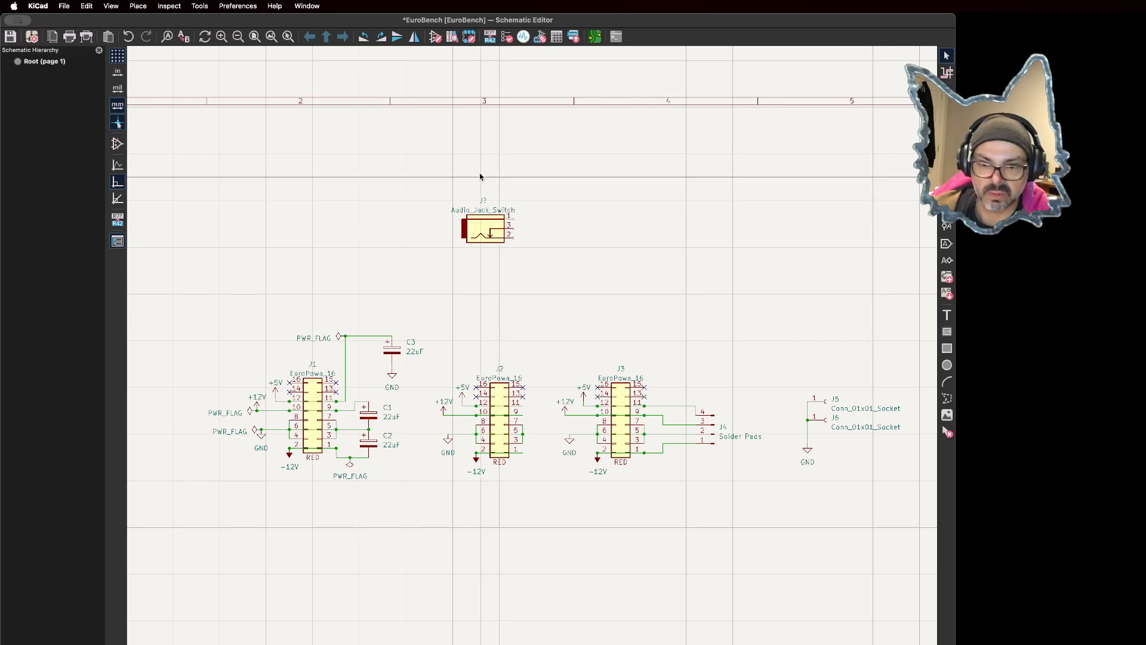
Step: Switch to the Footprint Editor and open the Thonk_Jack footprint from the _My Library library
{"action": "left_click_drag", "start_coordinate": [431, 177], "coordinate": [544, 261]}
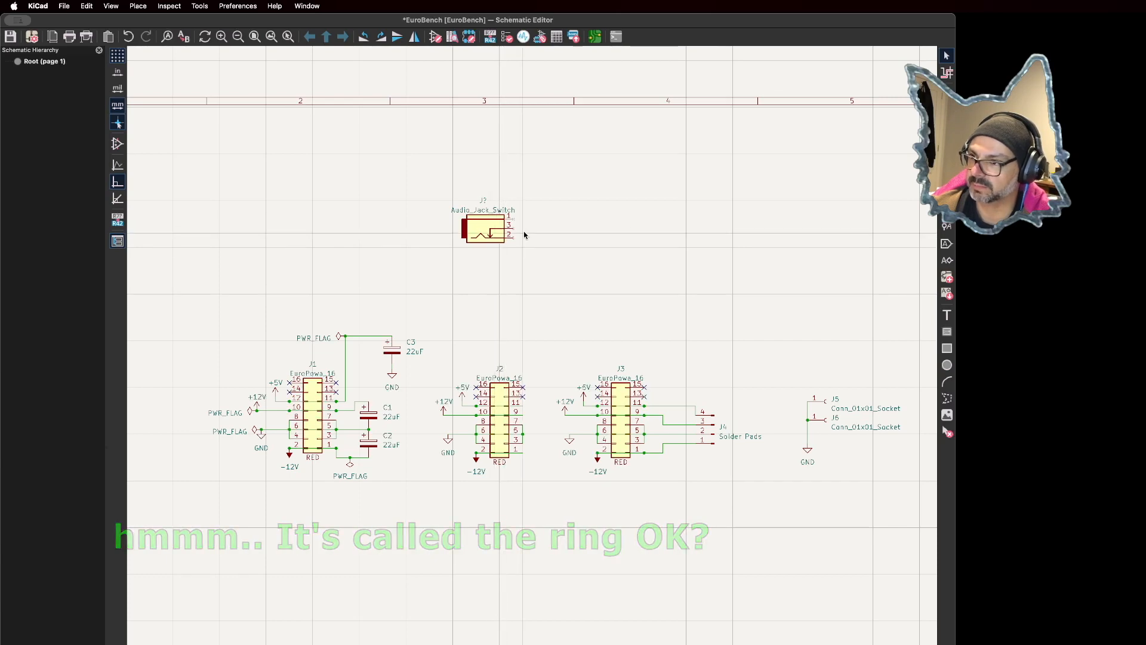
{"action": "key", "text": "super+grave"}
{"action": "left_click", "coordinate": [302, 157]}
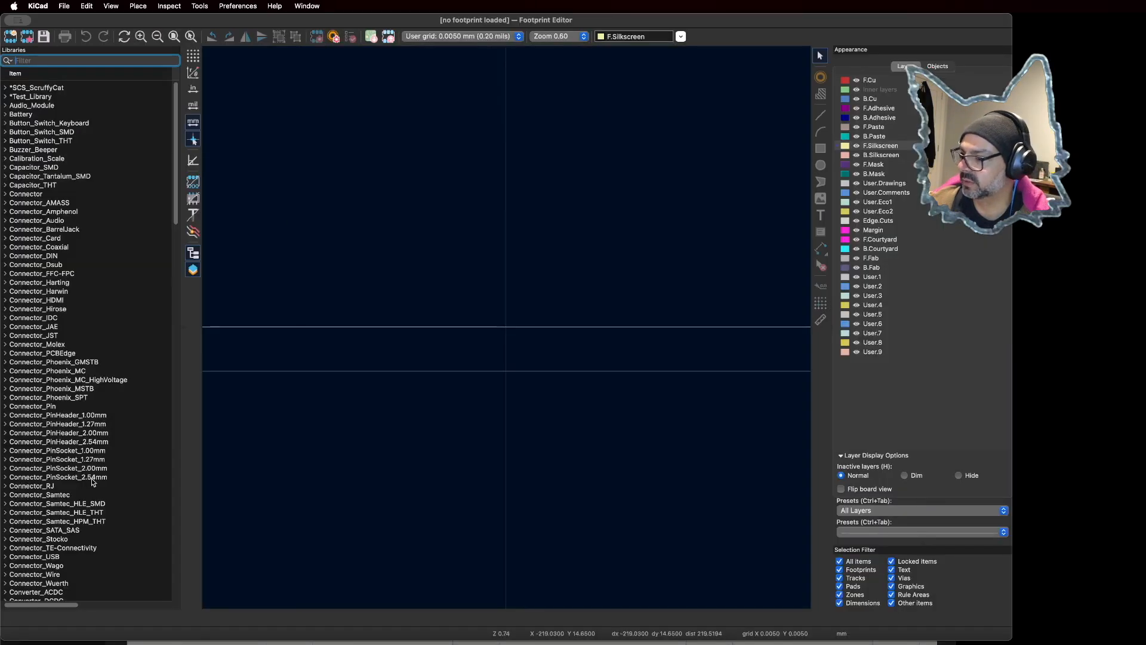
{"action": "scroll", "coordinate": [82, 461], "scroll_direction": "down", "scroll_amount": 10}
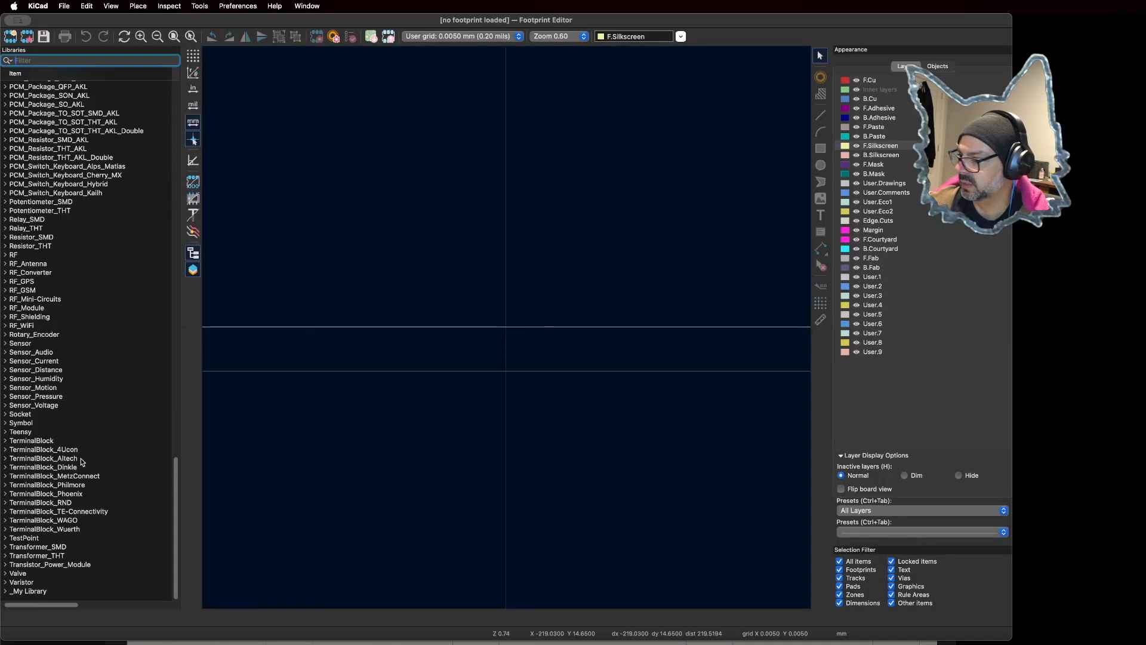
{"action": "scroll", "coordinate": [51, 573], "scroll_direction": "down", "scroll_amount": 1}
{"action": "double_click", "coordinate": [38, 591]}
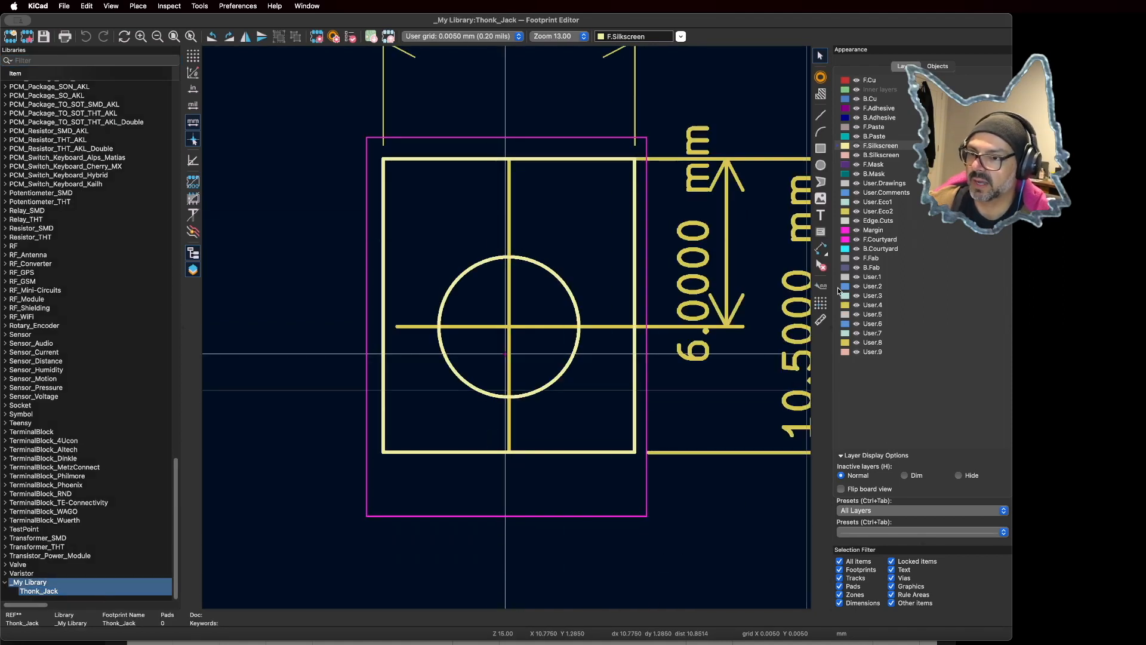
Step: Place three through-hole pads along the vertical centre line: pad 1 below the body, pad 2 near its upper edge, pad 3 near its lower edge
{"action": "left_click", "coordinate": [820, 77]}
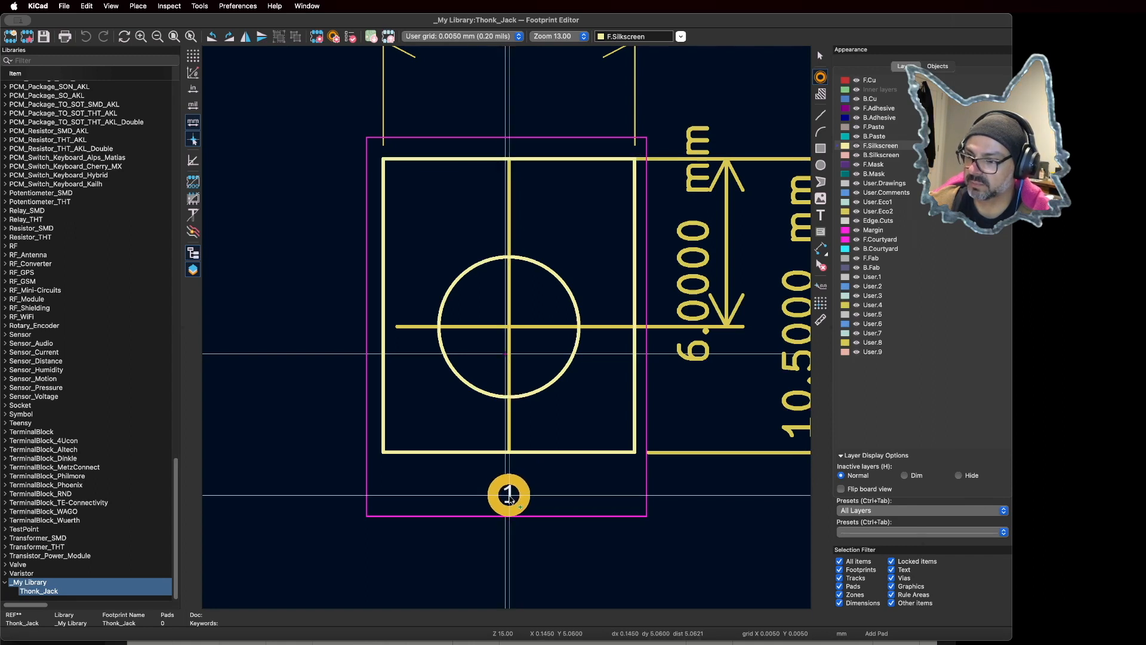
{"action": "left_click", "coordinate": [508, 495]}
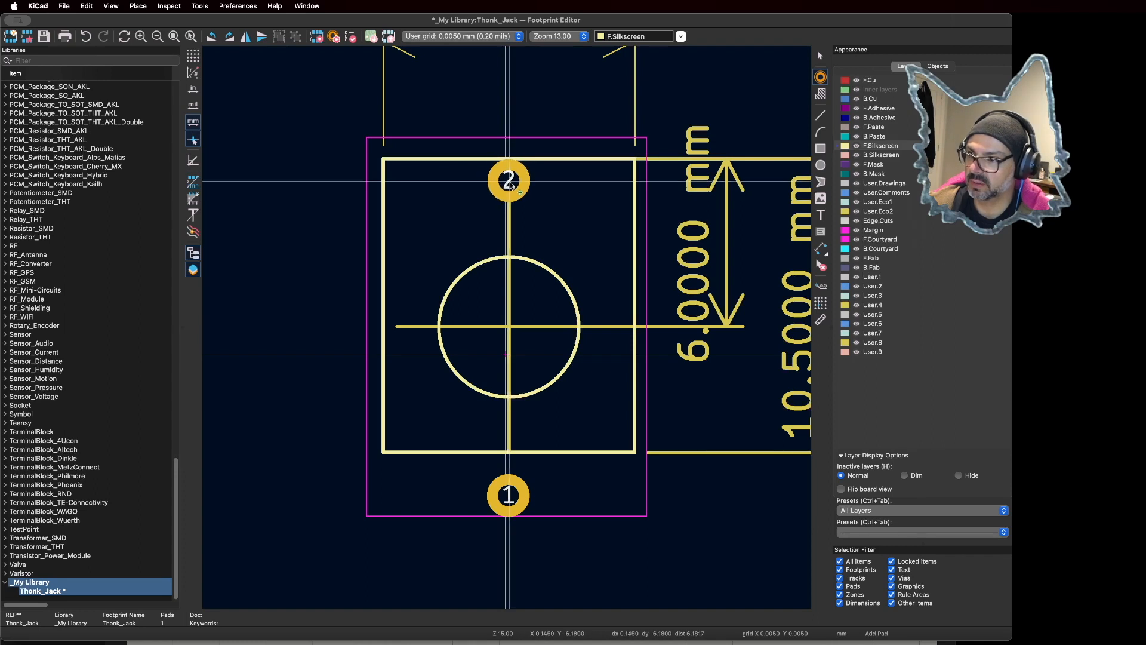
{"action": "left_click", "coordinate": [509, 180]}
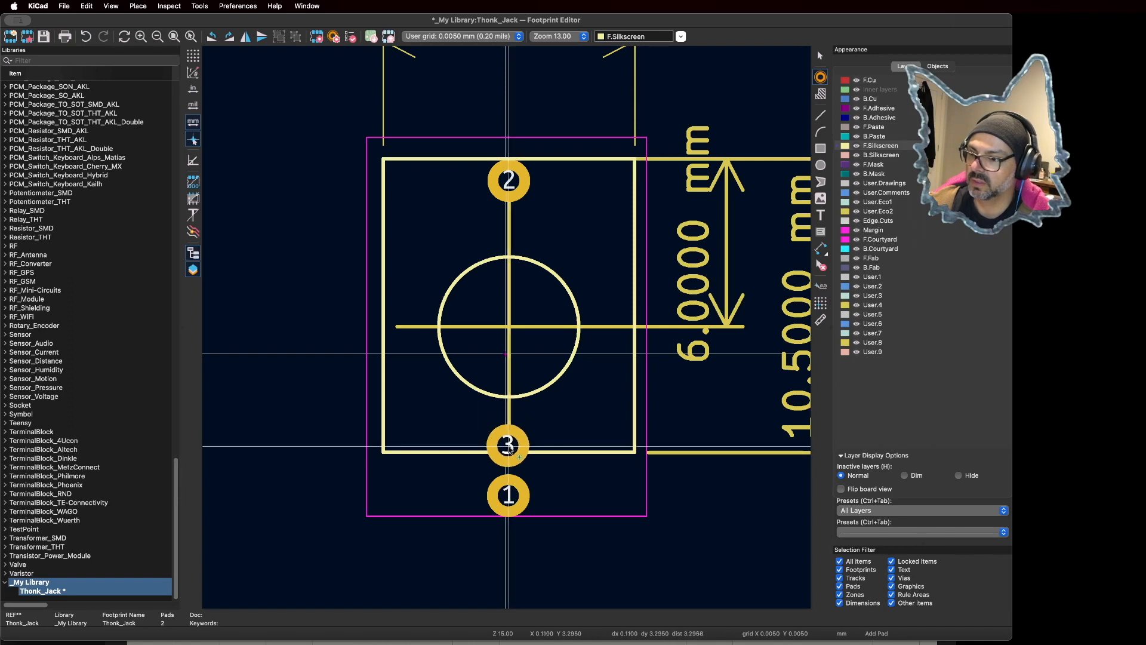
{"action": "left_click", "coordinate": [507, 439]}
{"action": "key", "text": "Escape"}
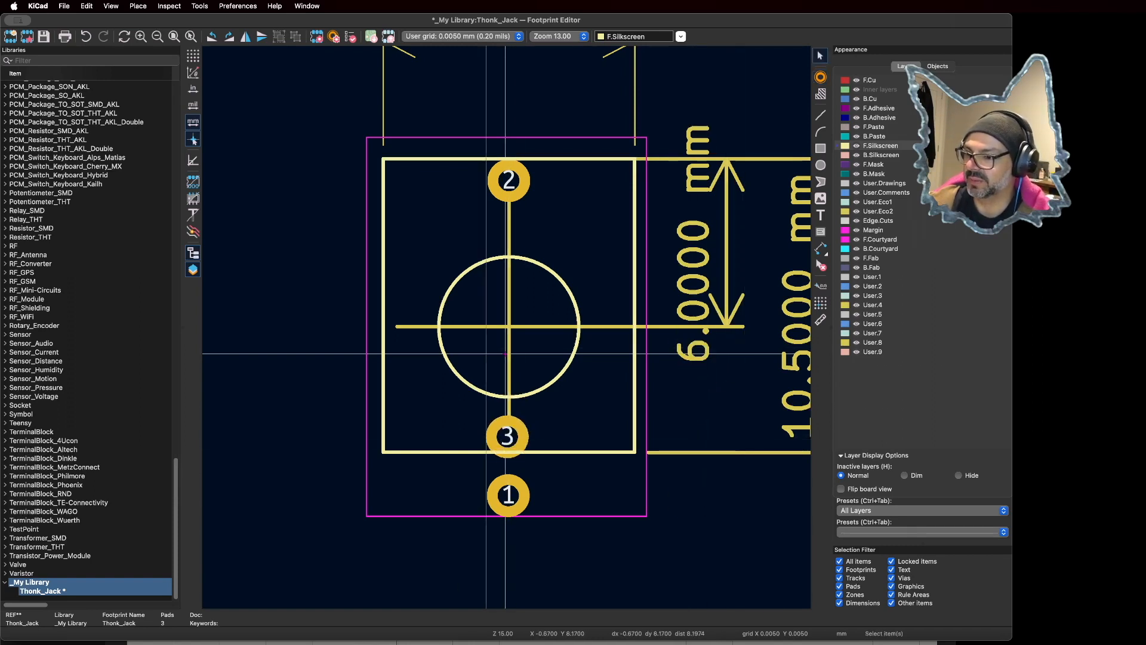
Step: Draw an 8.3 mm vertical aligned dimension on User.6, starting at the body's upper-left corner
{"action": "key", "text": "super+Tab"}
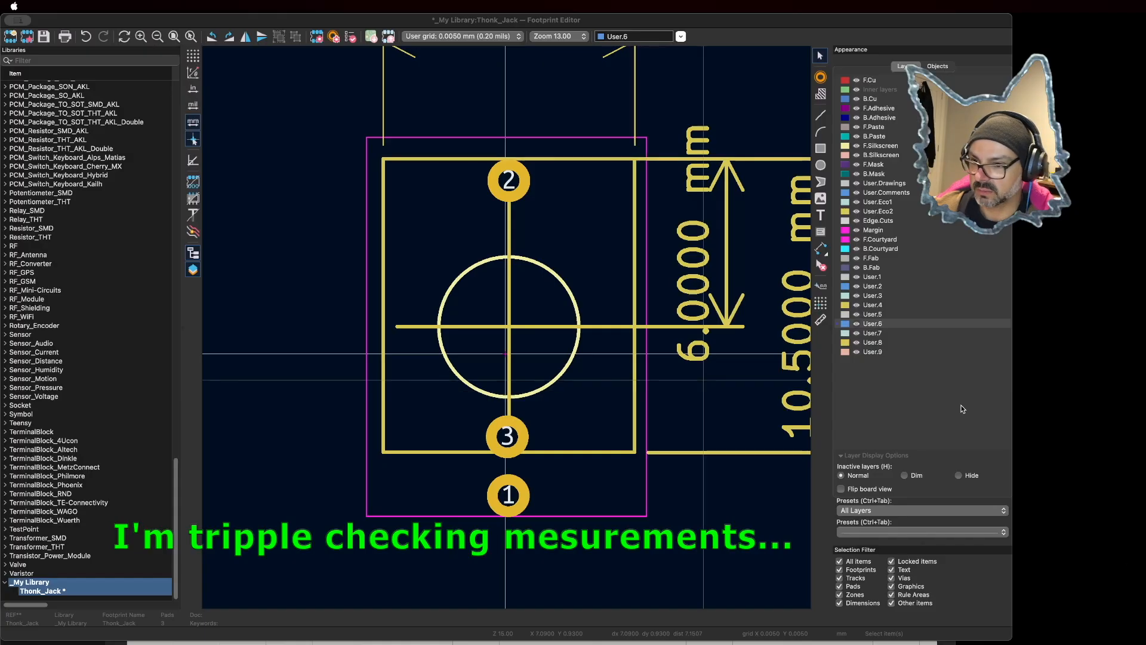
{"action": "left_click", "coordinate": [383, 159]}
{"action": "scroll", "coordinate": [504, 368], "scroll_direction": "up", "scroll_amount": 1}
{"action": "scroll", "coordinate": [503, 369], "scroll_direction": "up", "scroll_amount": 2}
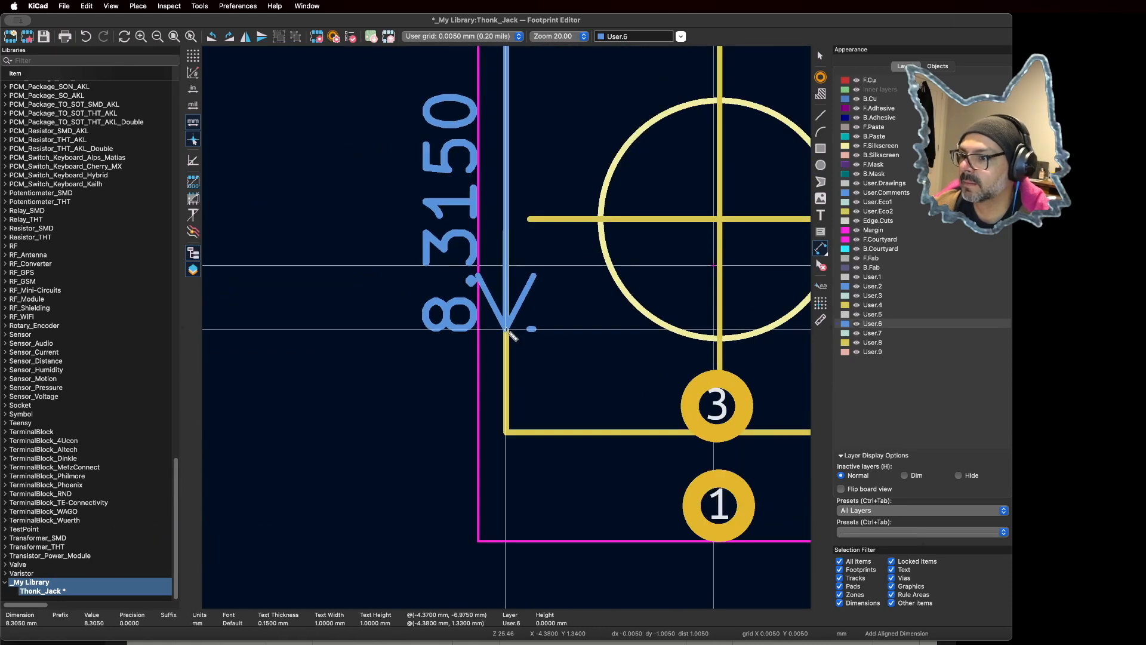
{"action": "left_click", "coordinate": [506, 331]}
{"action": "scroll", "coordinate": [506, 331], "scroll_direction": "down", "scroll_amount": 3}
{"action": "left_click", "coordinate": [378, 327]}
Step: Move the 8.3 mm dimension inward so that its ends sit just beside pads 2 and 3
{"action": "key", "text": "m"}
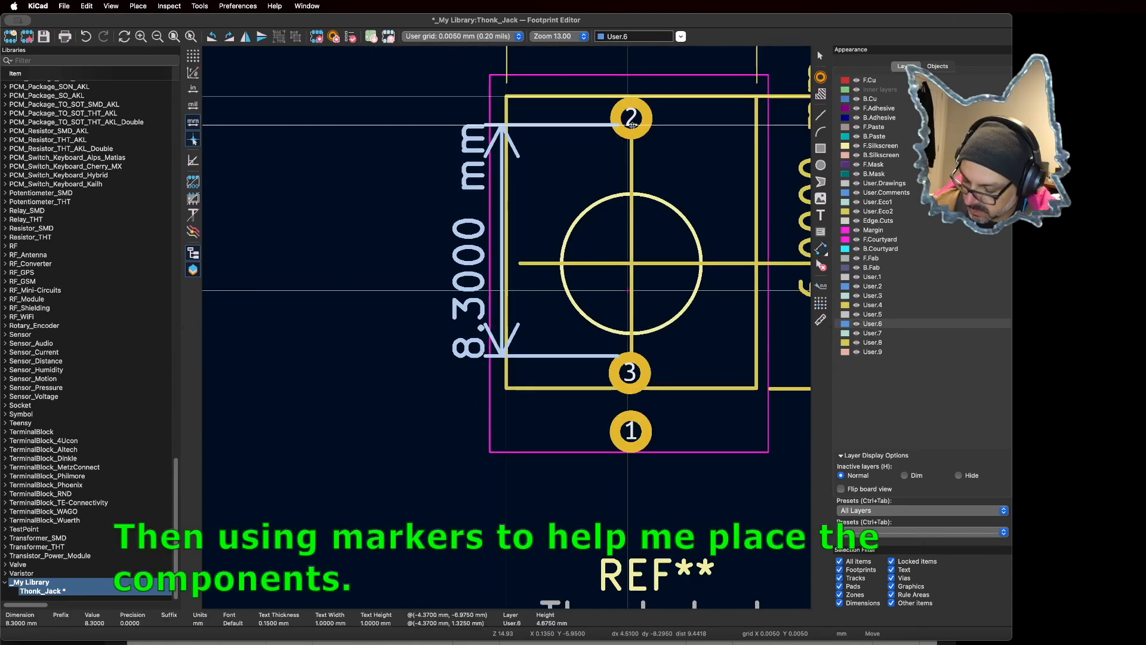
{"action": "scroll", "coordinate": [490, 266], "scroll_direction": "down", "scroll_amount": 8}
{"action": "scroll", "coordinate": [491, 266], "scroll_direction": "up", "scroll_amount": 7}
{"action": "left_click", "coordinate": [480, 326]}
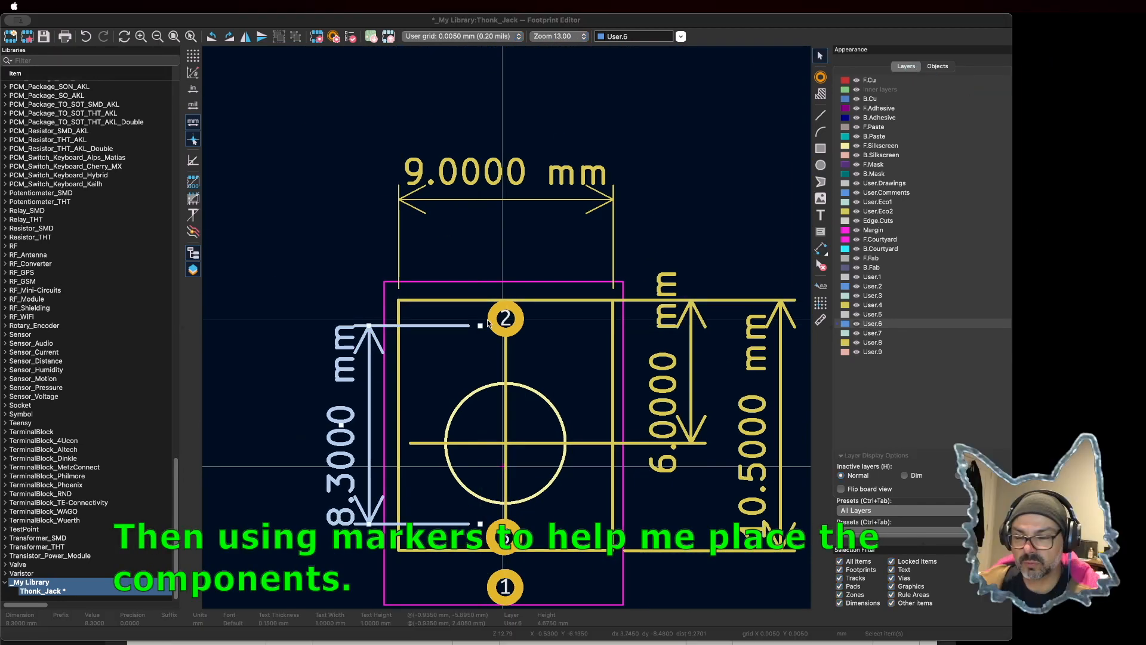
Step: Add a 1.1 mm vertical aligned dimension on User.6, measured down from the body's upper-left corner
{"action": "scroll", "coordinate": [480, 327], "scroll_direction": "up", "scroll_amount": 3}
{"action": "scroll", "coordinate": [481, 327], "scroll_direction": "down", "scroll_amount": 6}
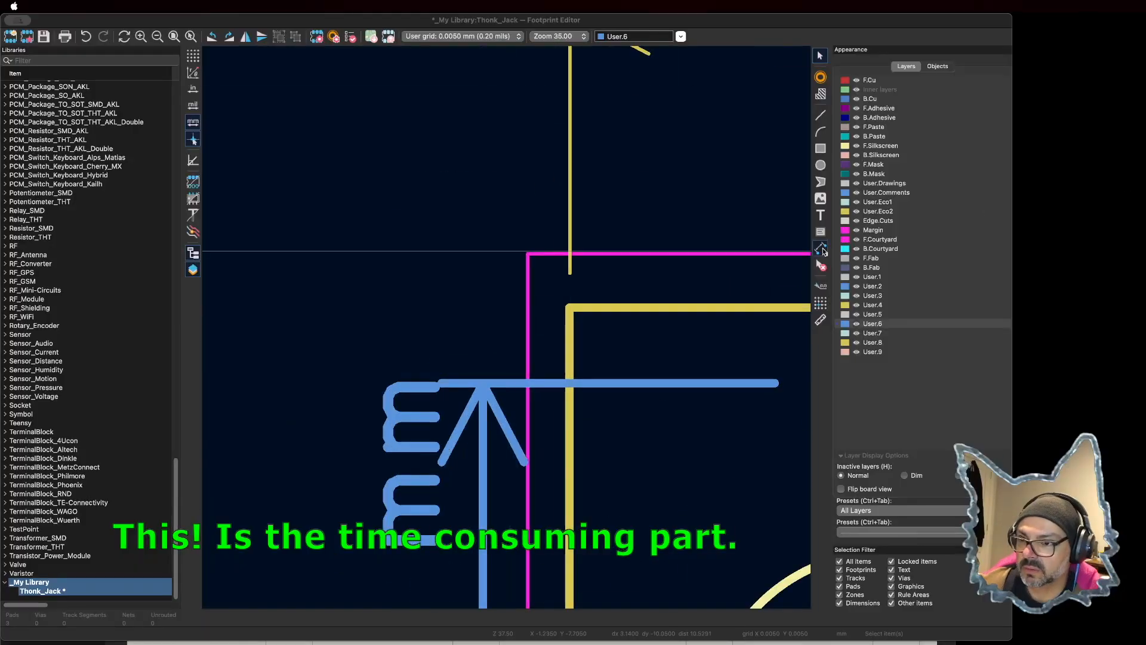
{"action": "scroll", "coordinate": [513, 261], "scroll_direction": "up", "scroll_amount": 2}
{"action": "scroll", "coordinate": [513, 261], "scroll_direction": "down", "scroll_amount": 3}
{"action": "key", "text": "shift+super+h"}
{"action": "left_click", "coordinate": [507, 260]}
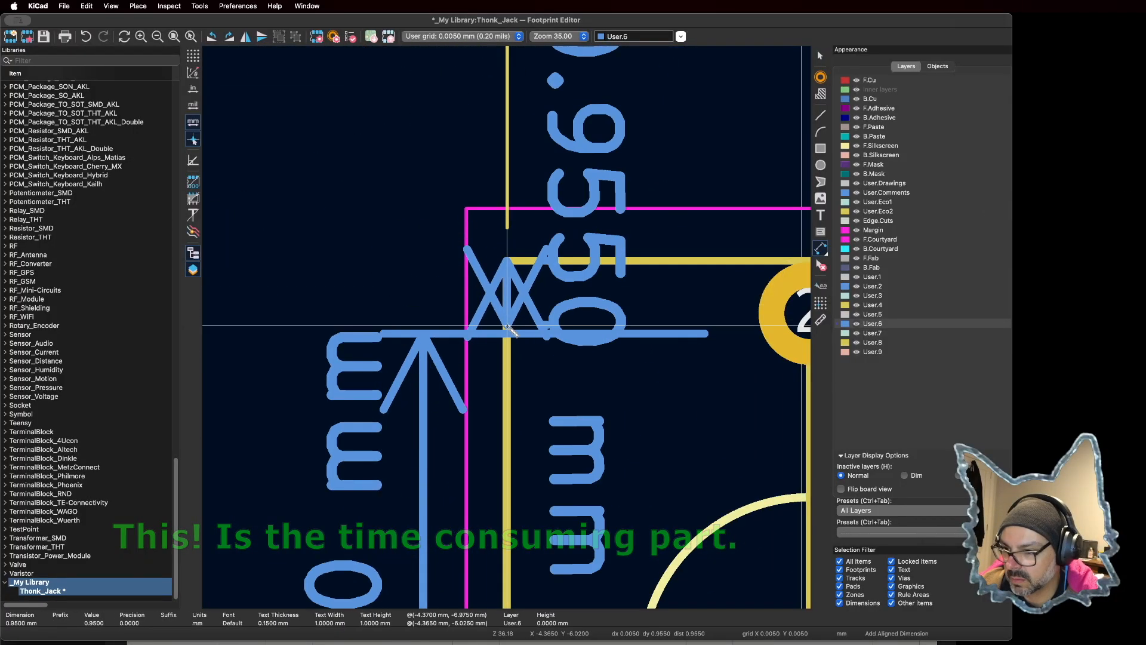
{"action": "scroll", "coordinate": [509, 333], "scroll_direction": "up", "scroll_amount": 7}
{"action": "left_click", "coordinate": [509, 331]}
{"action": "scroll", "coordinate": [509, 331], "scroll_direction": "down", "scroll_amount": 9}
{"action": "left_click", "coordinate": [659, 338]}
Step: Move the 8.3 mm dimension so its upper end sits where the 1.1 mm guide line meets the vertical centre line
{"action": "key", "text": "Escape"}
{"action": "left_click", "coordinate": [417, 339]}
{"action": "scroll", "coordinate": [418, 339], "scroll_direction": "up", "scroll_amount": 7}
{"action": "key", "text": "m"}
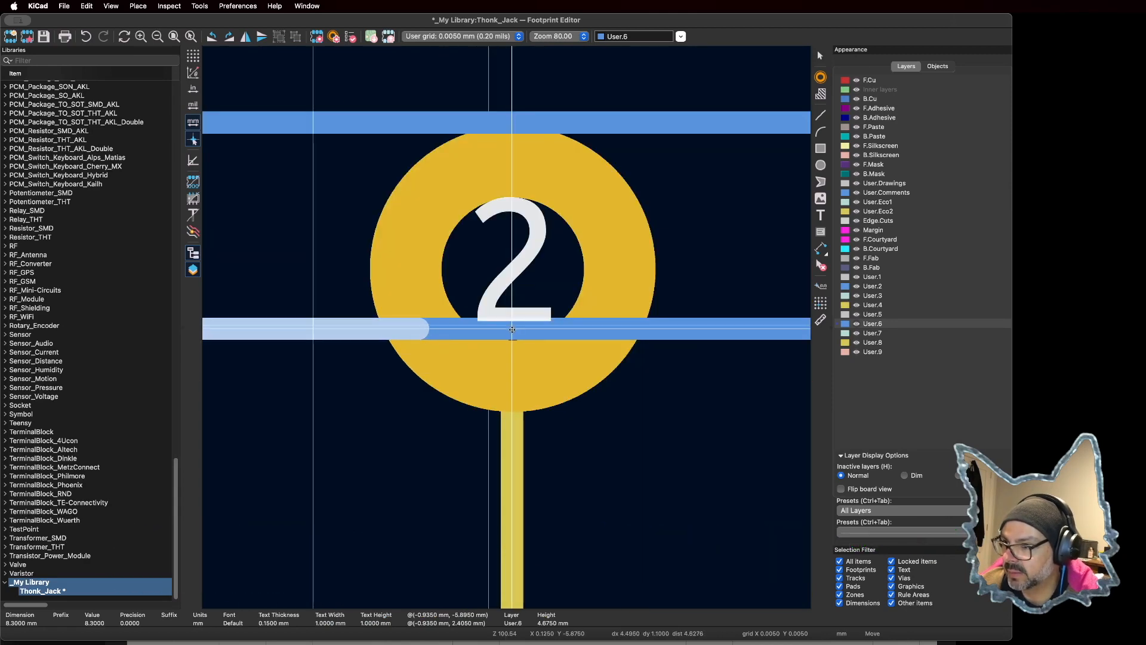
{"action": "left_click", "coordinate": [511, 329]}
Step: Move pad 2 so that it is centred on the upper end of the 8.3 mm dimension
{"action": "left_click", "coordinate": [590, 179]}
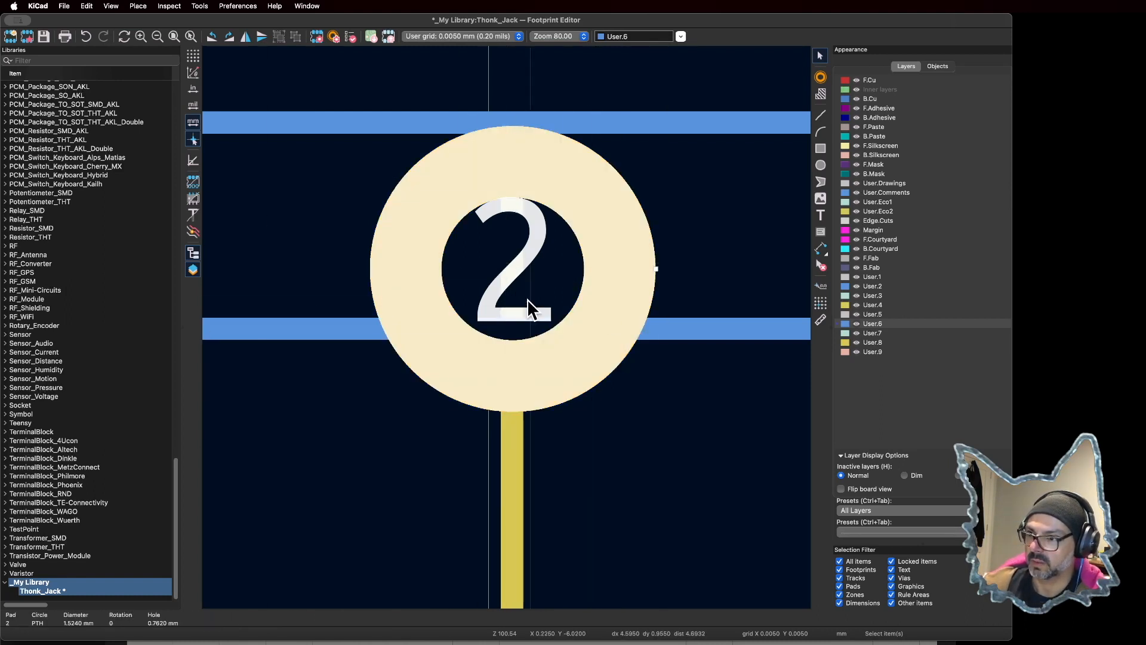
{"action": "key", "text": "m"}
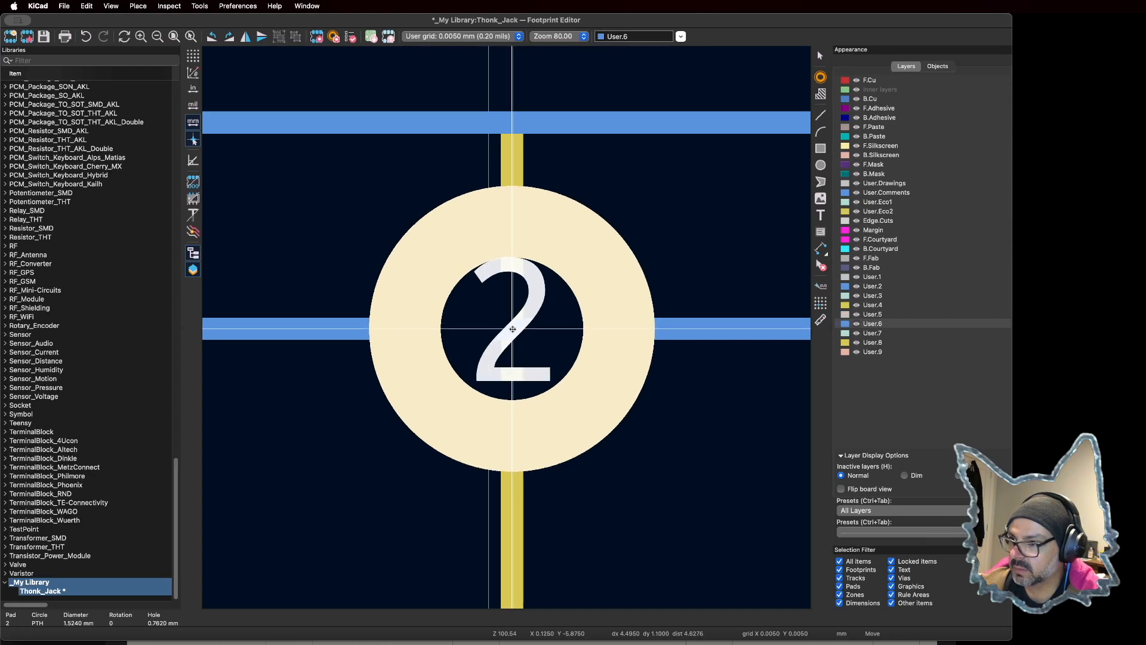
{"action": "left_click", "coordinate": [512, 327]}
Step: Move pad 3 so that it is centred on the lower end of the 8.3 mm dimension
{"action": "scroll", "coordinate": [512, 327], "scroll_direction": "down", "scroll_amount": 5}
{"action": "scroll", "coordinate": [506, 328], "scroll_direction": "down", "scroll_amount": 2}
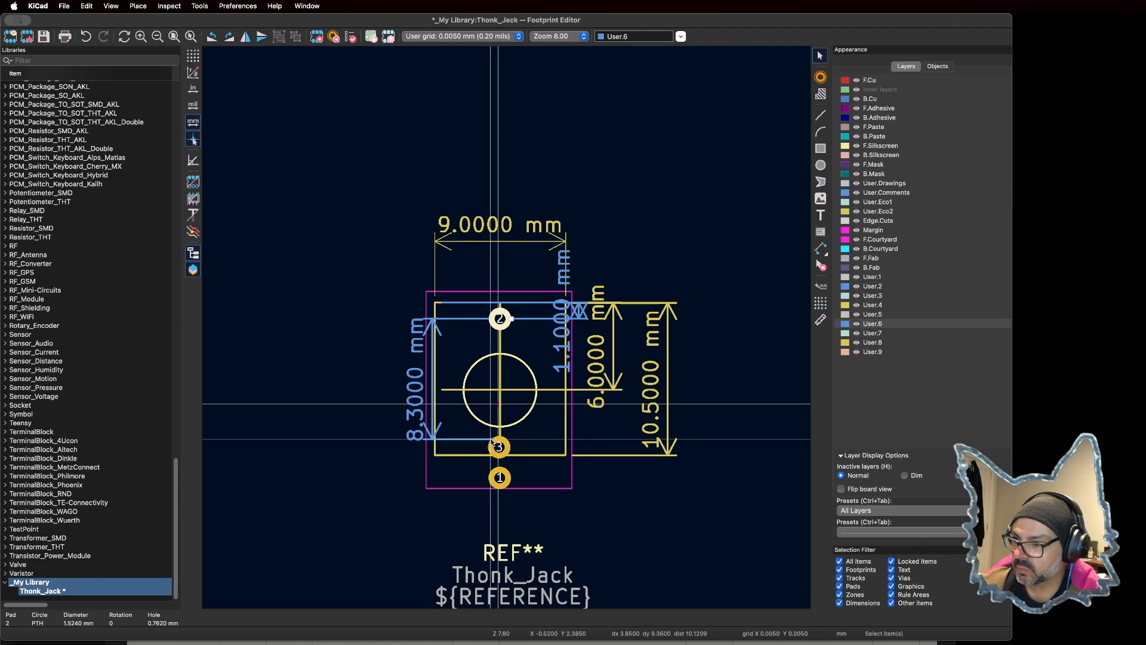
{"action": "scroll", "coordinate": [491, 444], "scroll_direction": "up", "scroll_amount": 4}
{"action": "left_click", "coordinate": [550, 352]}
{"action": "key", "text": "m"}
{"action": "scroll", "coordinate": [555, 322], "scroll_direction": "up", "scroll_amount": 3}
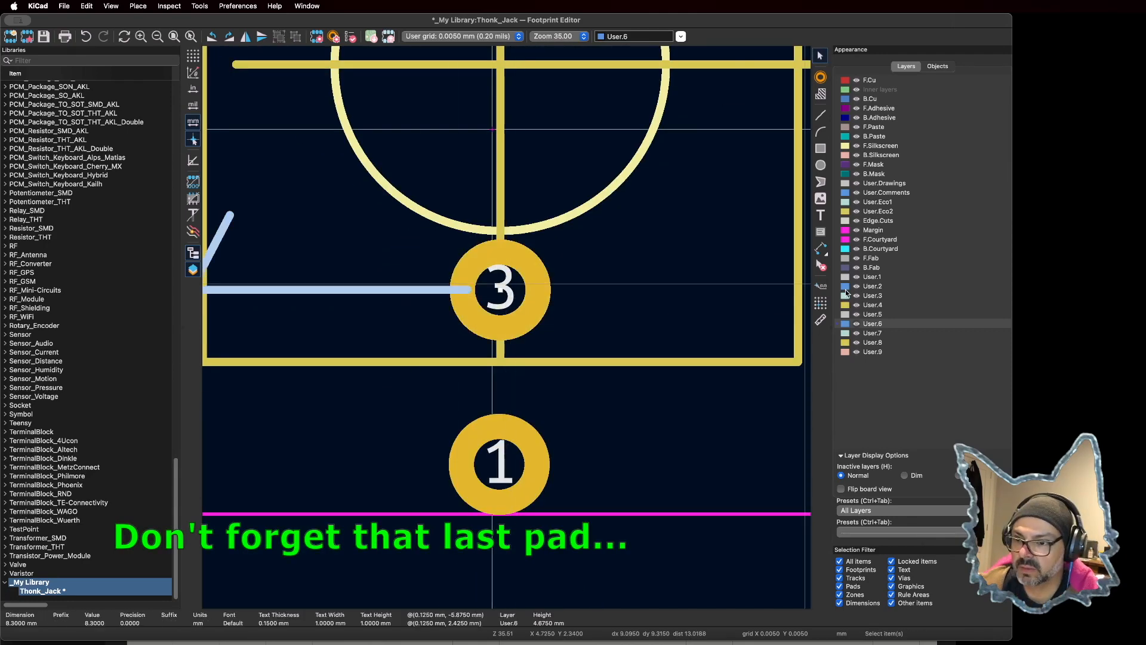
Step: Add a 3.1 mm vertical aligned dimension on User.6 from the centre of pad 3 down towards pad 1
{"action": "left_click", "coordinate": [821, 248]}
{"action": "left_click", "coordinate": [500, 289]}
{"action": "scroll", "coordinate": [499, 464], "scroll_direction": "up", "scroll_amount": 4}
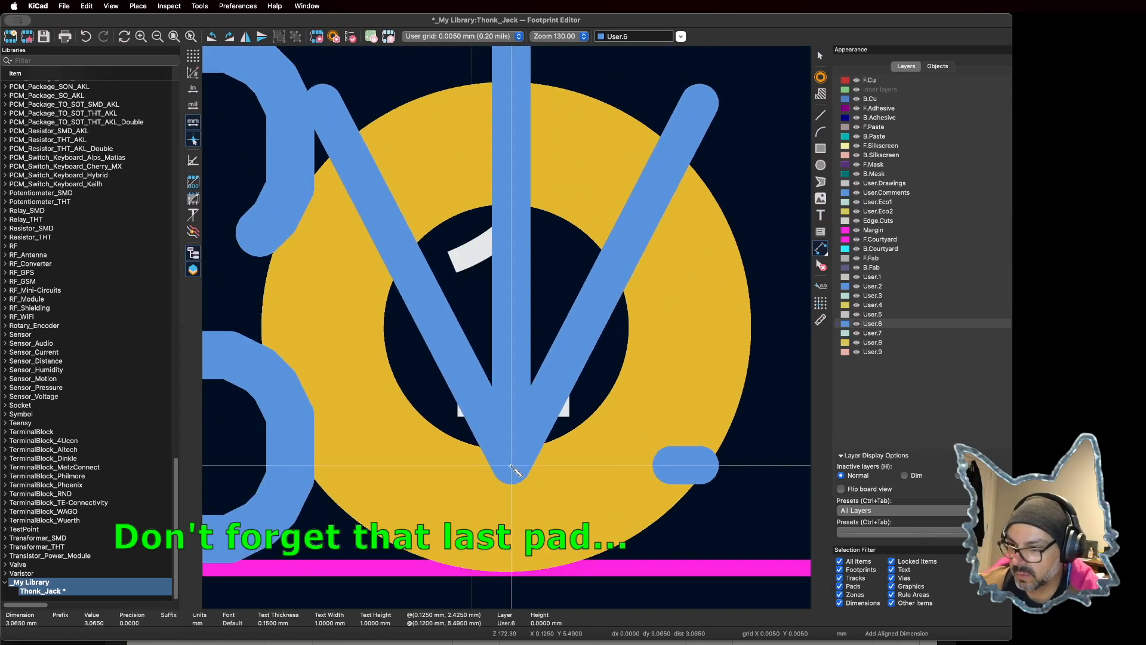
{"action": "scroll", "coordinate": [514, 468], "scroll_direction": "down", "scroll_amount": 3}
{"action": "left_click", "coordinate": [590, 353]}
{"action": "left_click", "coordinate": [266, 353]}
Step: Move pad 1 so that it is centred on the lower end of the 3.1 mm dimension
{"action": "key", "text": "Escape"}
{"action": "key", "text": "m"}
{"action": "left_click", "coordinate": [507, 326]}
{"action": "scroll", "coordinate": [507, 326], "scroll_direction": "down", "scroll_amount": 8}
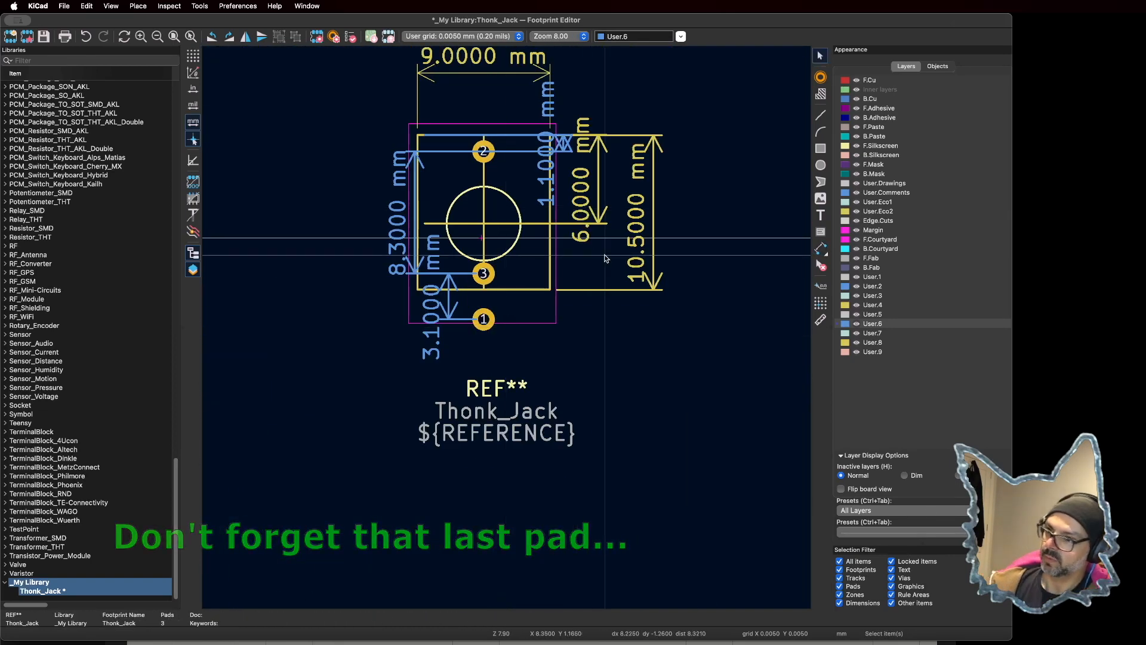
Step: Hide the User.6 and User.4 layers and shrink the silkscreen circle to a radius of about 2.18 mm
{"action": "left_click", "coordinate": [856, 324]}
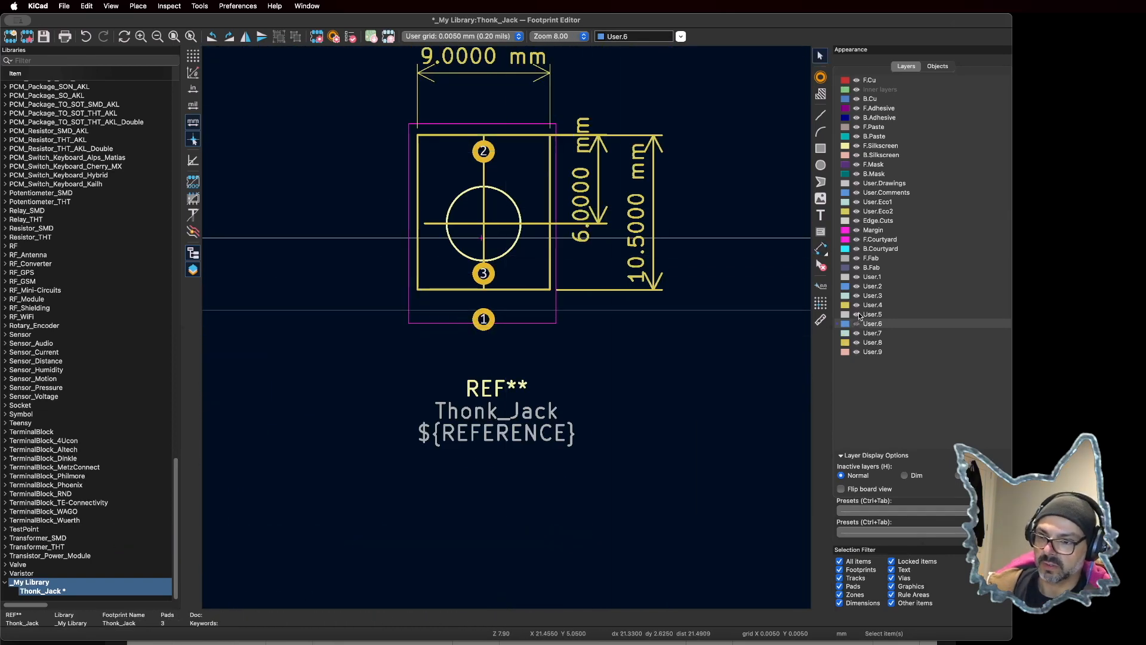
{"action": "left_click", "coordinate": [857, 305]}
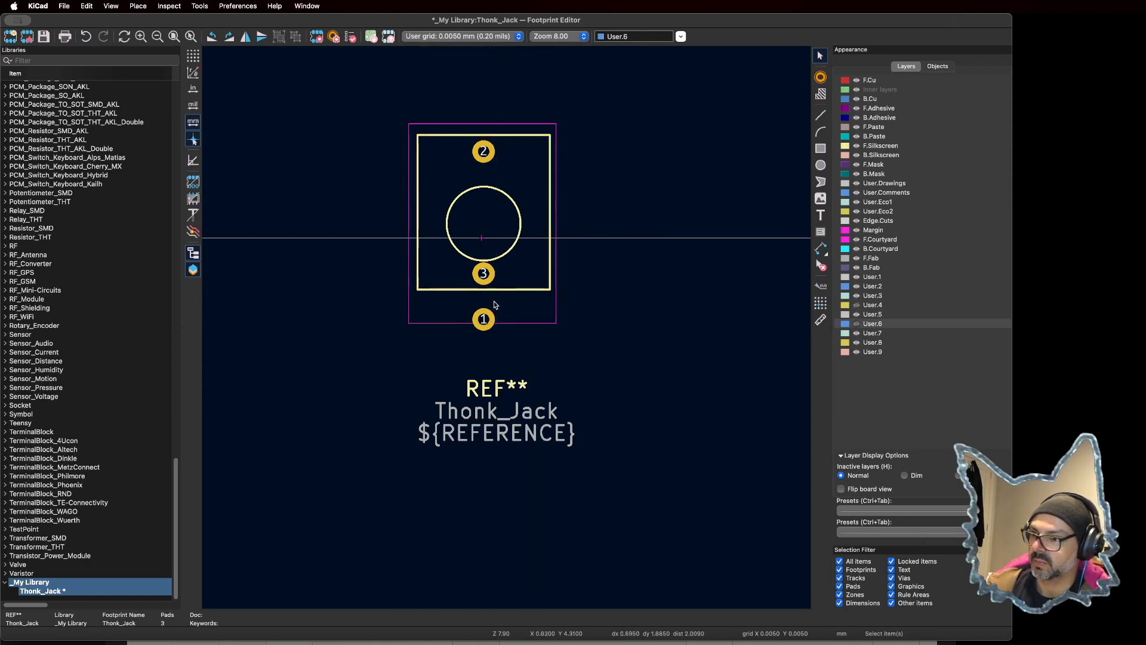
{"action": "left_click", "coordinate": [498, 257]}
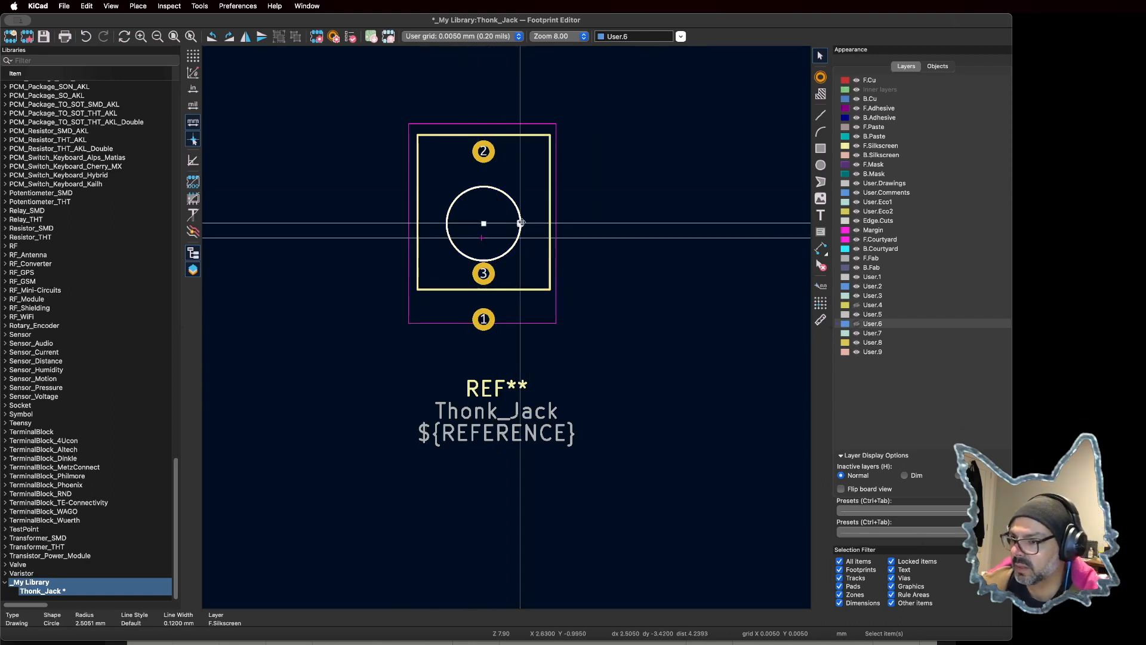
{"action": "left_click_drag", "start_coordinate": [520, 223], "coordinate": [515, 224]}
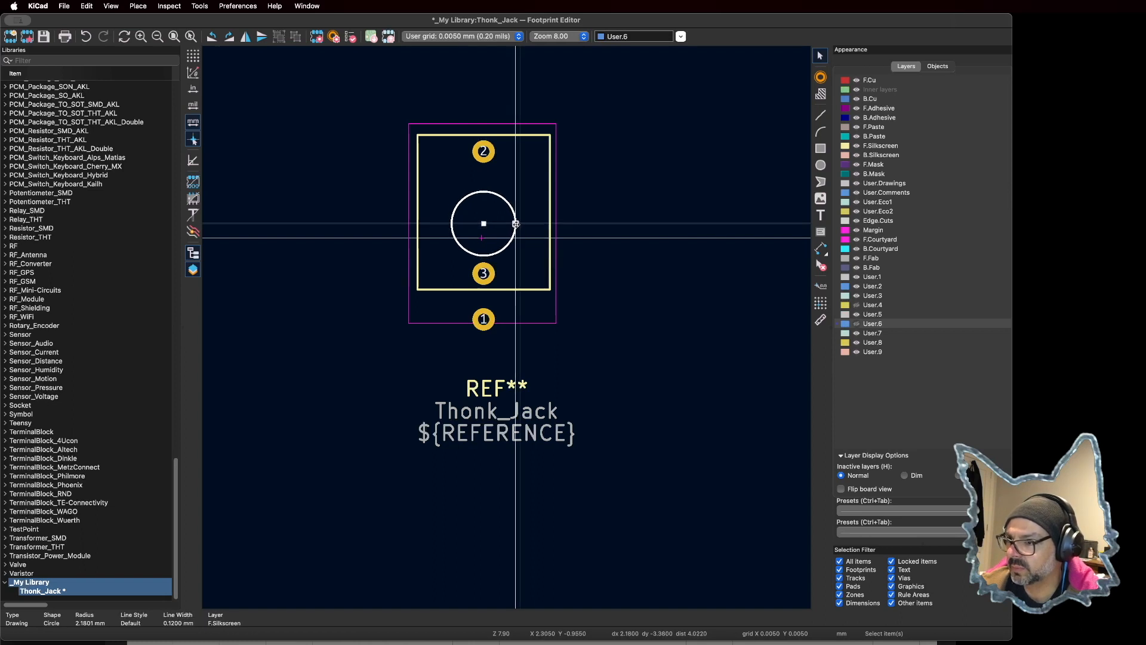
Step: Extend the lower edge of the F.Courtyard rectangle so that it encloses pad 1 with some clearance
{"action": "left_click", "coordinate": [484, 151]}
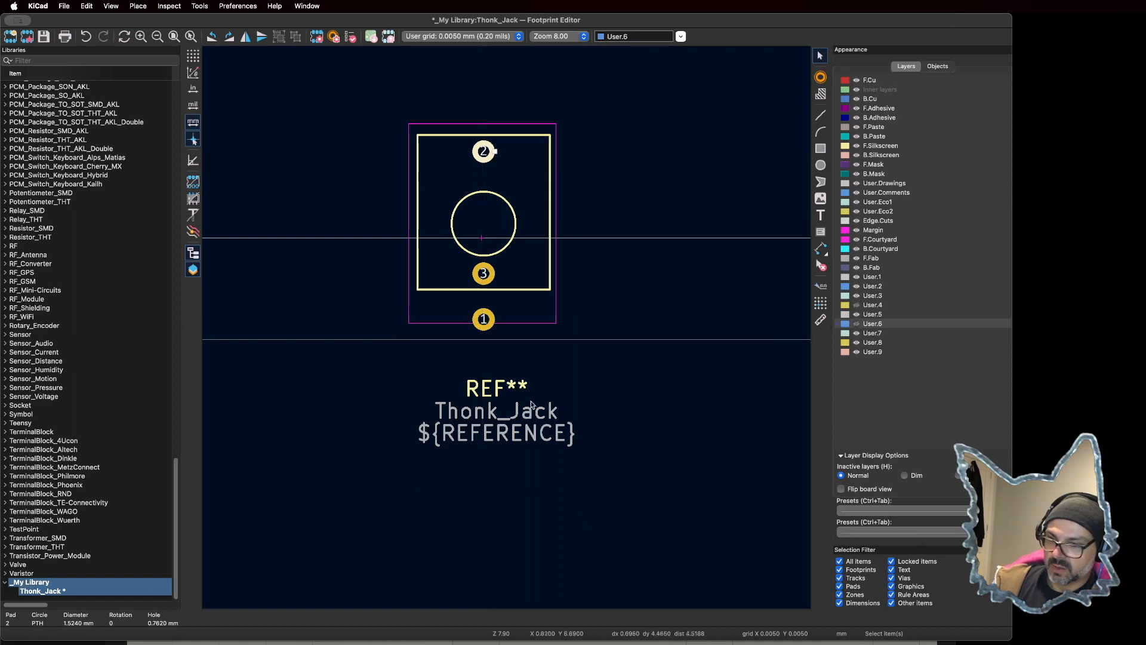
{"action": "left_click", "coordinate": [483, 322]}
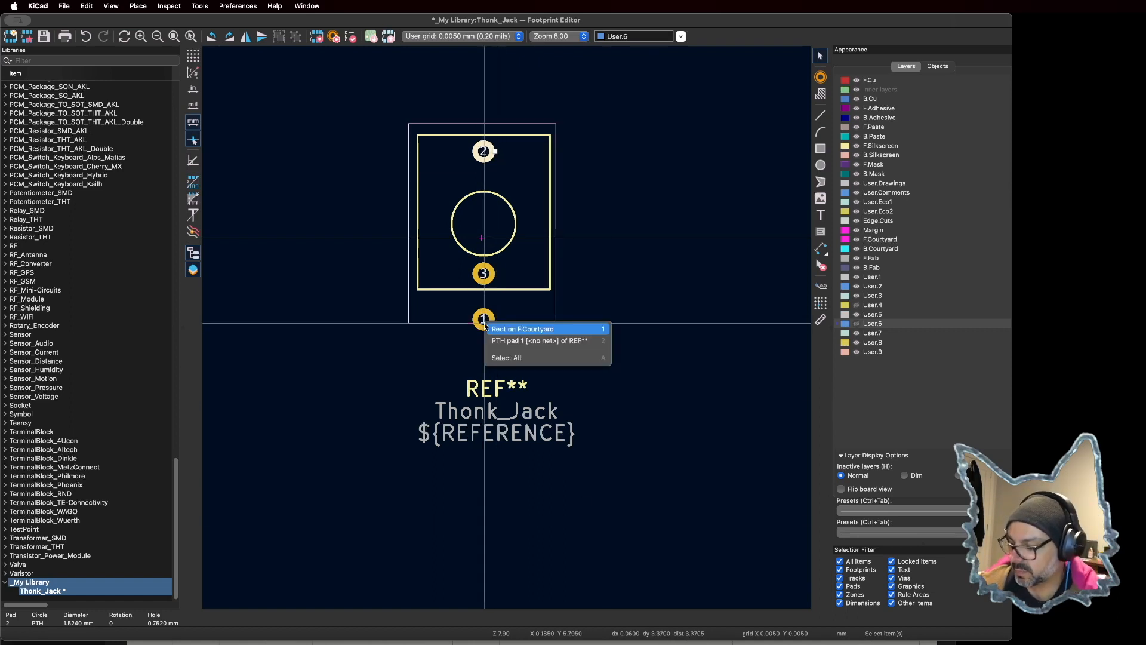
{"action": "left_click", "coordinate": [690, 353]}
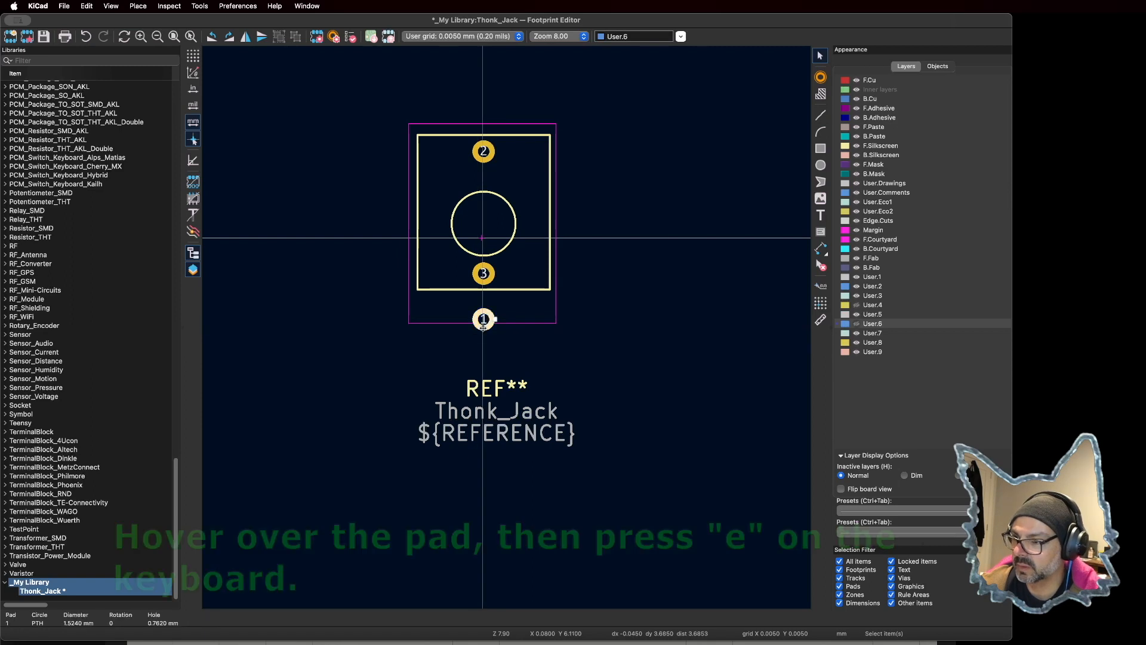
{"action": "left_click", "coordinate": [504, 324]}
{"action": "left_click_drag", "start_coordinate": [482, 323], "coordinate": [481, 337]}
{"action": "left_click", "coordinate": [642, 391]}
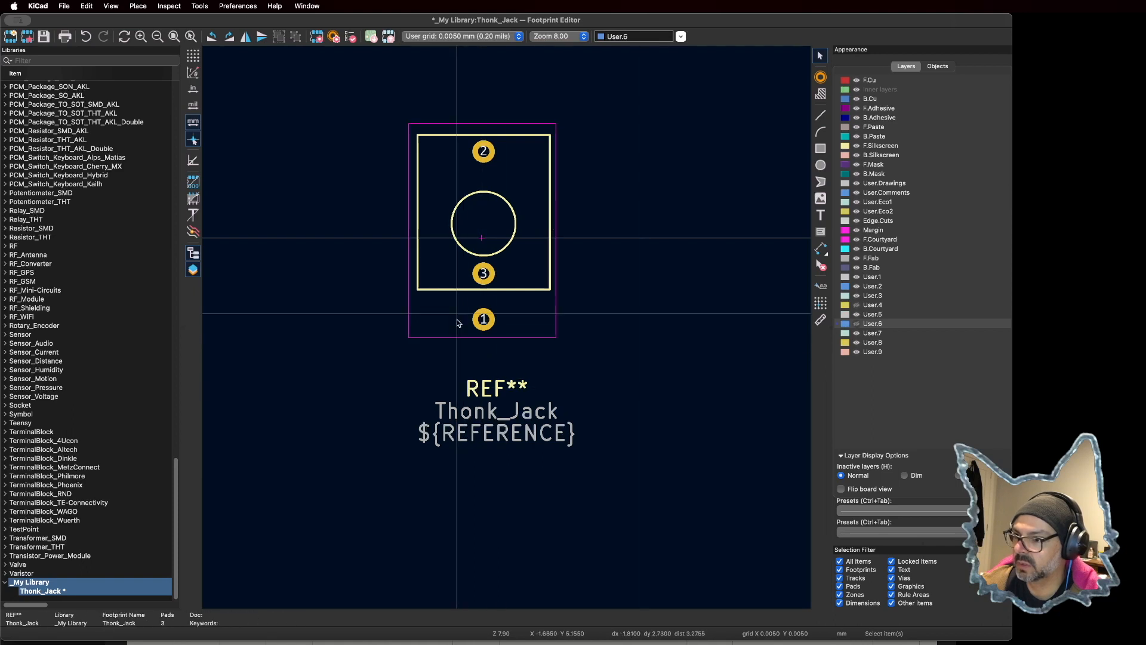
Step: Change the shape of pad 1 to rectangular
{"action": "left_click", "coordinate": [490, 320]}
{"action": "double_click", "coordinate": [491, 320]}
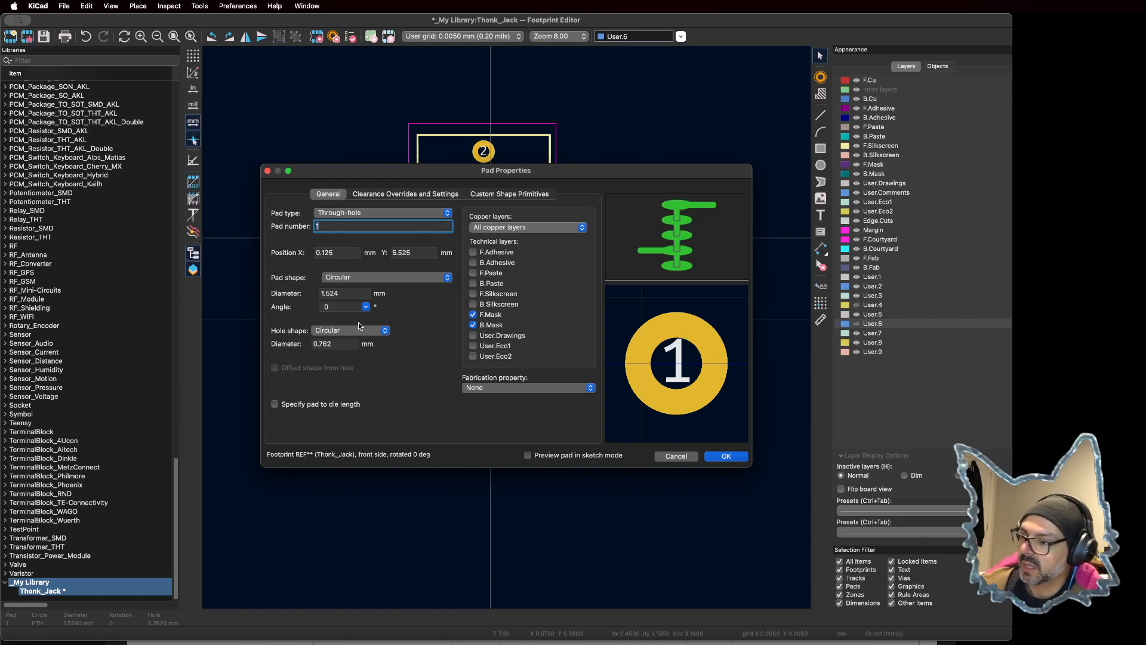
{"action": "left_click", "coordinate": [363, 282]}
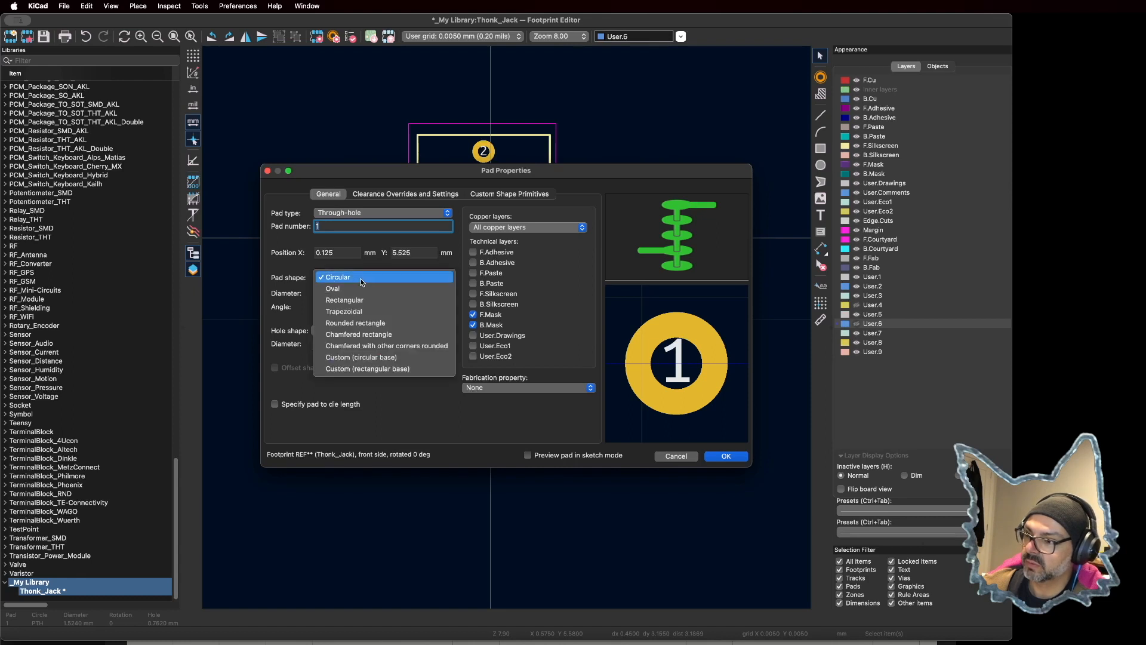
{"action": "left_click", "coordinate": [295, 278]}
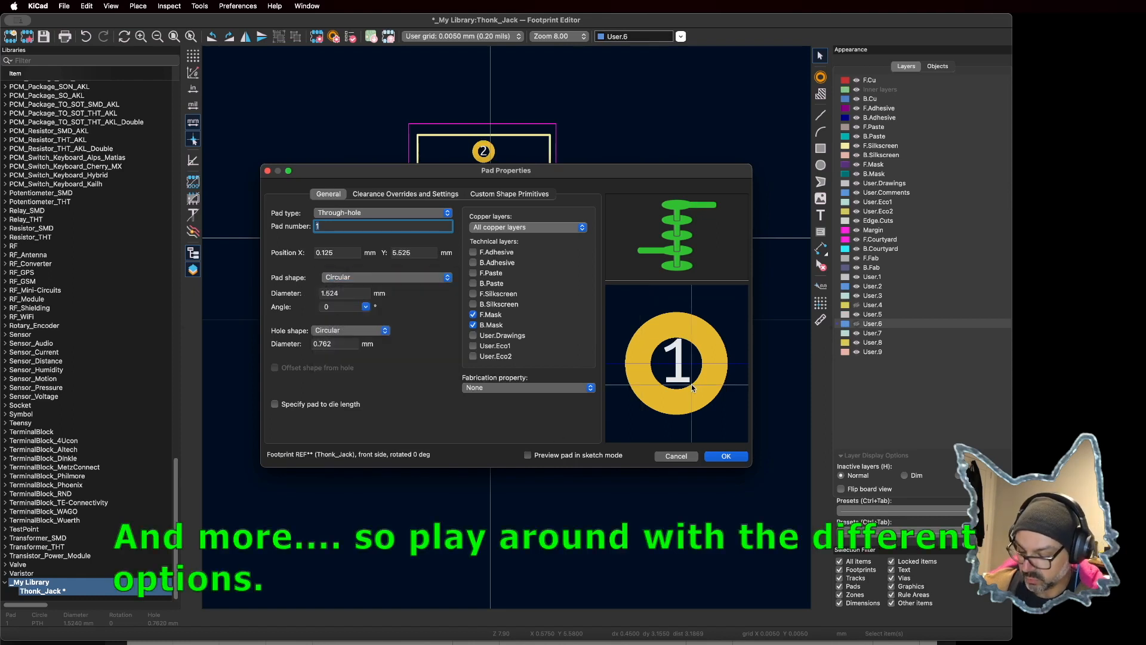
{"action": "left_click", "coordinate": [364, 277]}
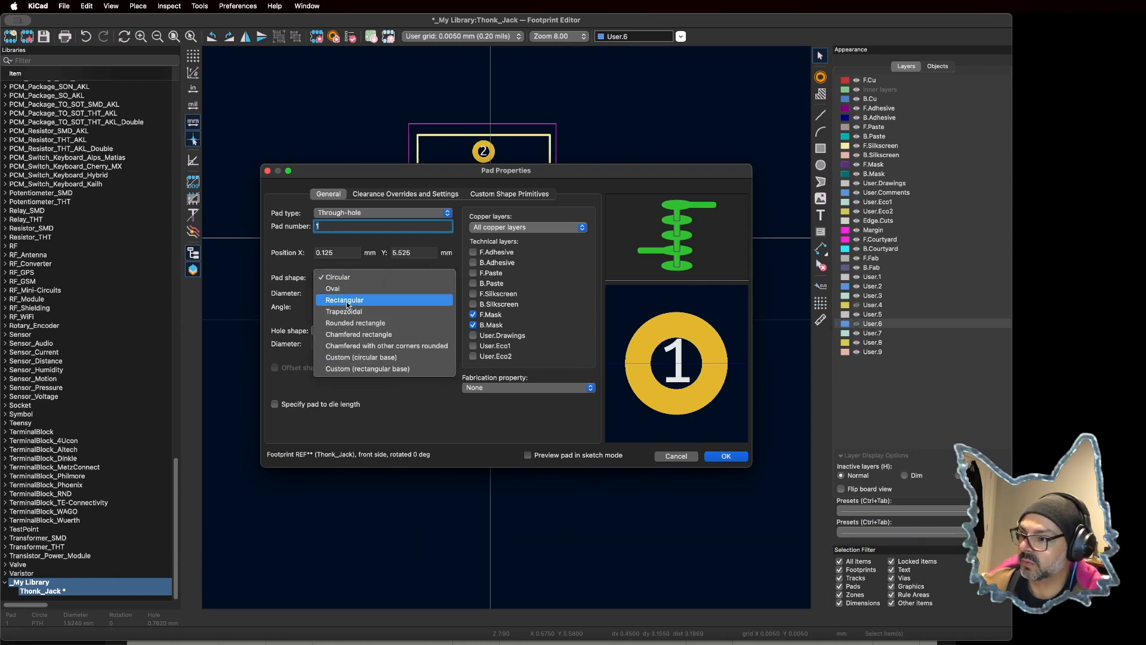
{"action": "left_click", "coordinate": [348, 300]}
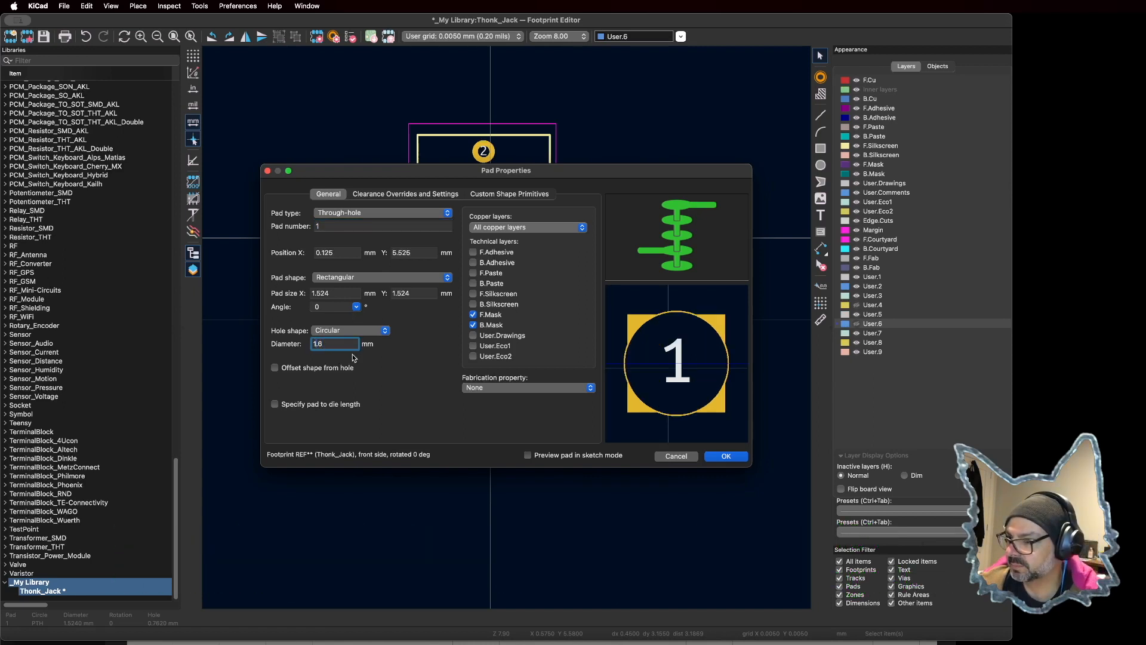
Step: Set pad 1's hole diameter to 1.6 mm and its pad size to 2.4 × 2.4 mm
{"action": "key", "text": "BackSpace"}
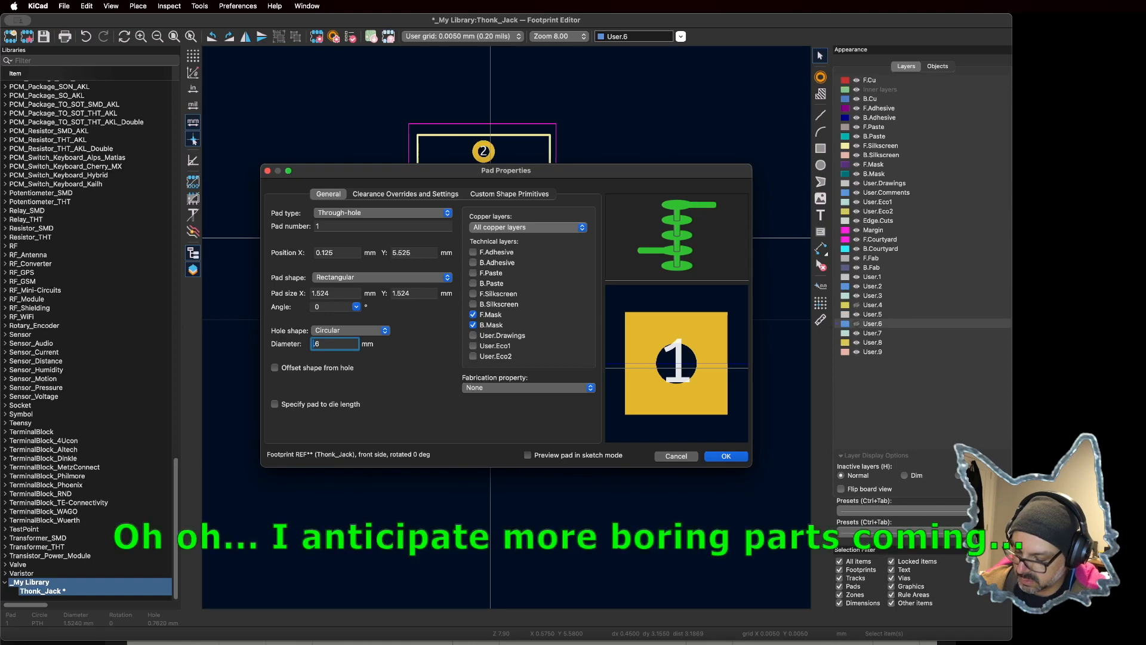
{"action": "type", "text": "1"}
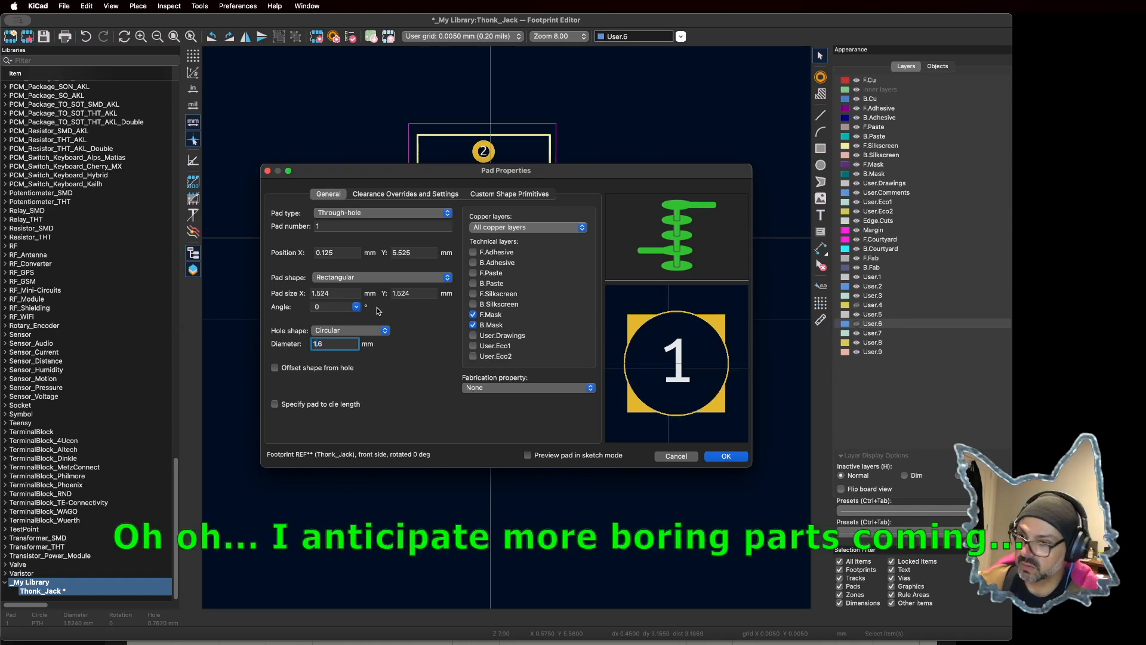
{"action": "double_click", "coordinate": [333, 293]}
{"action": "type", "text": "2.26"}
{"action": "double_click", "coordinate": [401, 293]}
{"action": "type", "text": "2.4"}
{"action": "left_click", "coordinate": [726, 456]}
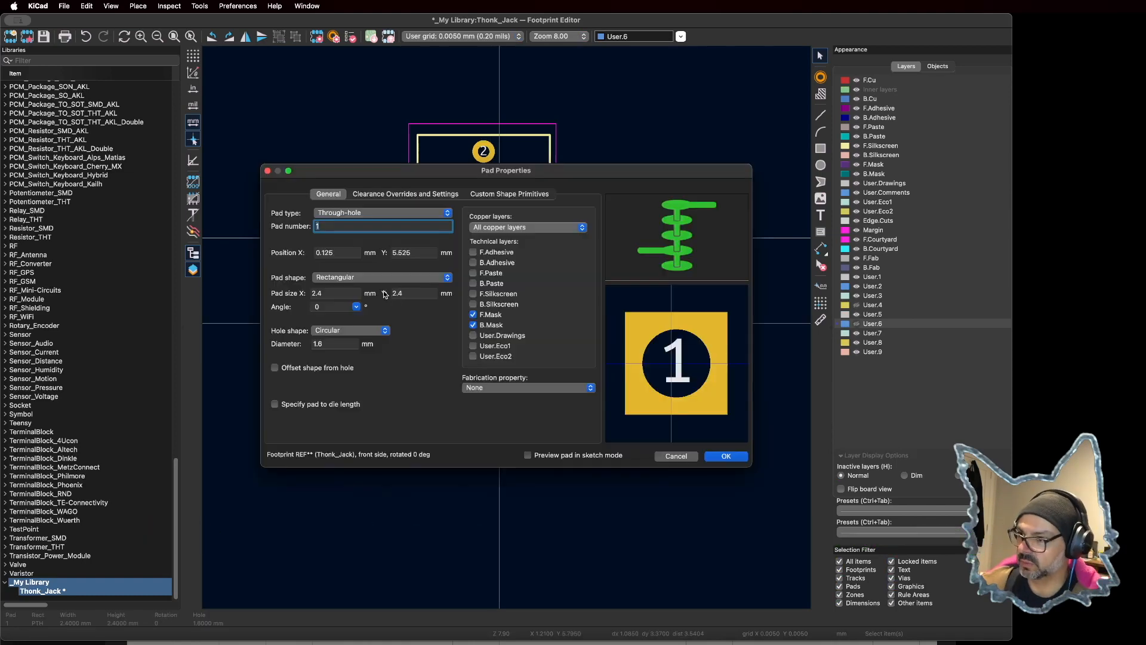
Step: Set pad 3 to a 2.4 mm diameter with a 1.6 mm hole
{"action": "double_click", "coordinate": [484, 272]}
{"action": "double_click", "coordinate": [338, 293]}
{"action": "type", "text": "2.4"}
{"action": "double_click", "coordinate": [333, 344]}
{"action": "type", "text": "1.6"}
{"action": "left_click", "coordinate": [725, 456]}
Step: Set pad 2's hole diameter to 1.6 mm and its pad diameter to 2.72 mm
{"action": "double_click", "coordinate": [484, 151]}
{"action": "type", "text": "4"}
{"action": "double_click", "coordinate": [333, 344]}
{"action": "type", "text": "1.6"}
{"action": "double_click", "coordinate": [328, 293]}
{"action": "type", "text": "2.72"}
{"action": "left_click", "coordinate": [726, 456]}
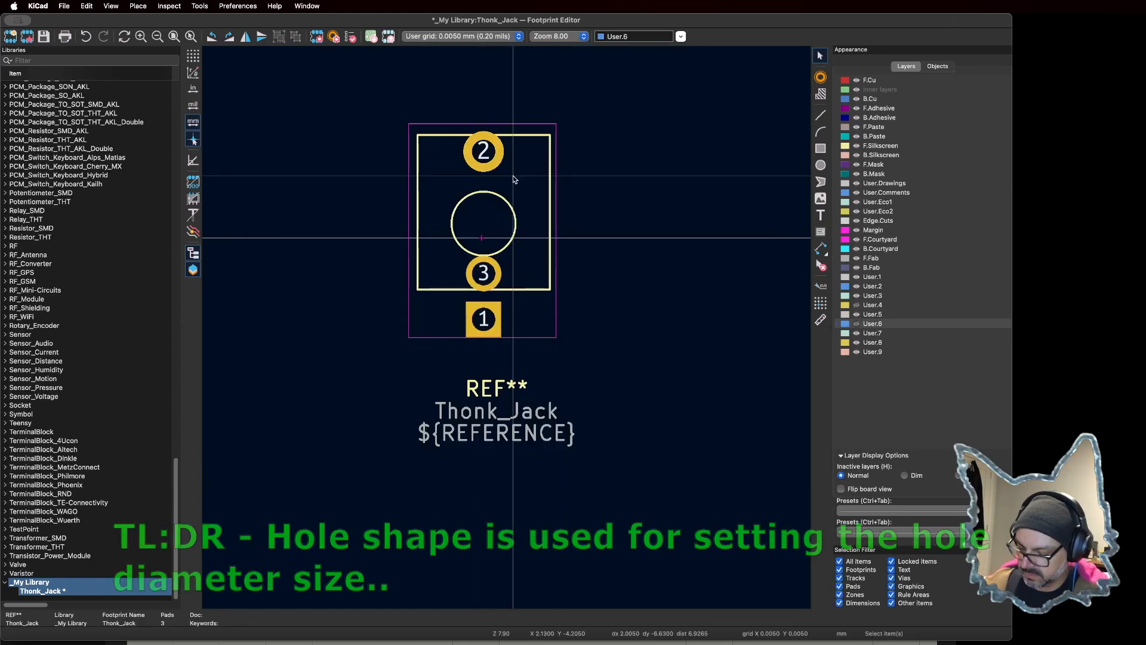
Step: Give circular pads 2 and 3 a 2.5 mm diameter with a 1.3 mm hole
{"action": "double_click", "coordinate": [485, 151]}
{"action": "double_click", "coordinate": [338, 294]}
{"action": "type", "text": "2.5"}
{"action": "left_click", "coordinate": [726, 456]}
{"action": "double_click", "coordinate": [488, 272]}
{"action": "left_click", "coordinate": [337, 293]}
{"action": "double_click", "coordinate": [327, 344]}
{"action": "type", "text": "1.3"}
{"action": "left_click", "coordinate": [726, 456]}
Step: Set rectangular pad 1 to a size of 2.5 × 2.5 mm with a 1.3 mm hole
{"action": "left_click", "coordinate": [487, 149]}
{"action": "left_click", "coordinate": [488, 273]}
{"action": "double_click", "coordinate": [477, 329]}
{"action": "double_click", "coordinate": [328, 344]}
{"action": "type", "text": "1.3"}
{"action": "double_click", "coordinate": [334, 293]}
{"action": "type", "text": "2.5"}
{"action": "key", "text": "Tab"}
{"action": "type", "text": "2.5"}
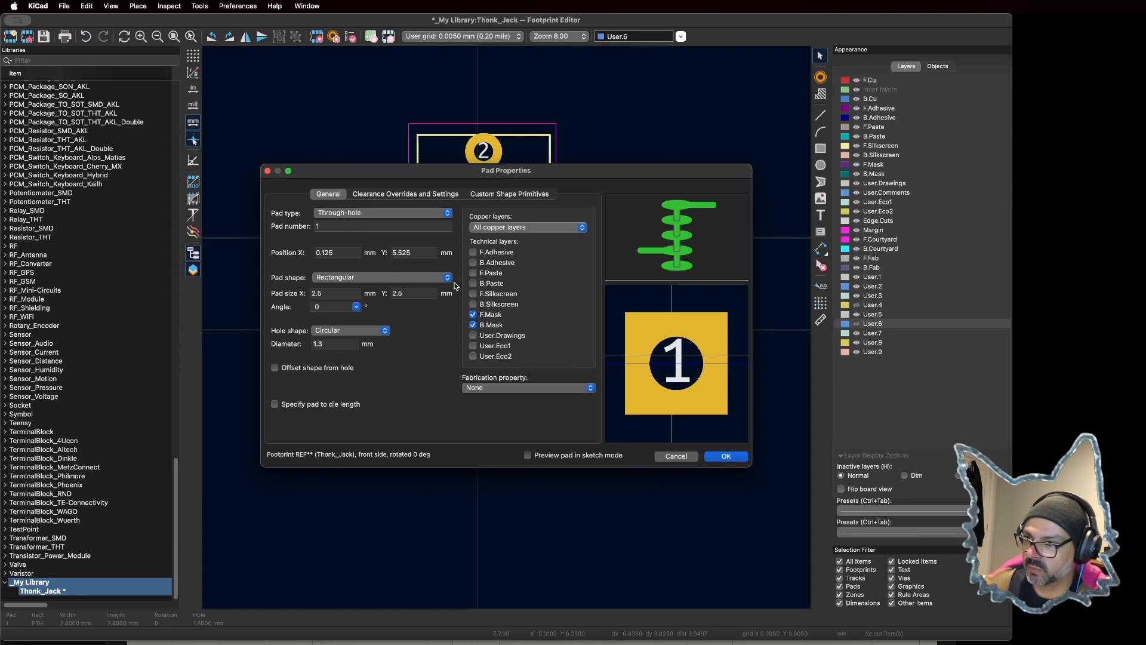
{"action": "left_click", "coordinate": [725, 456]}
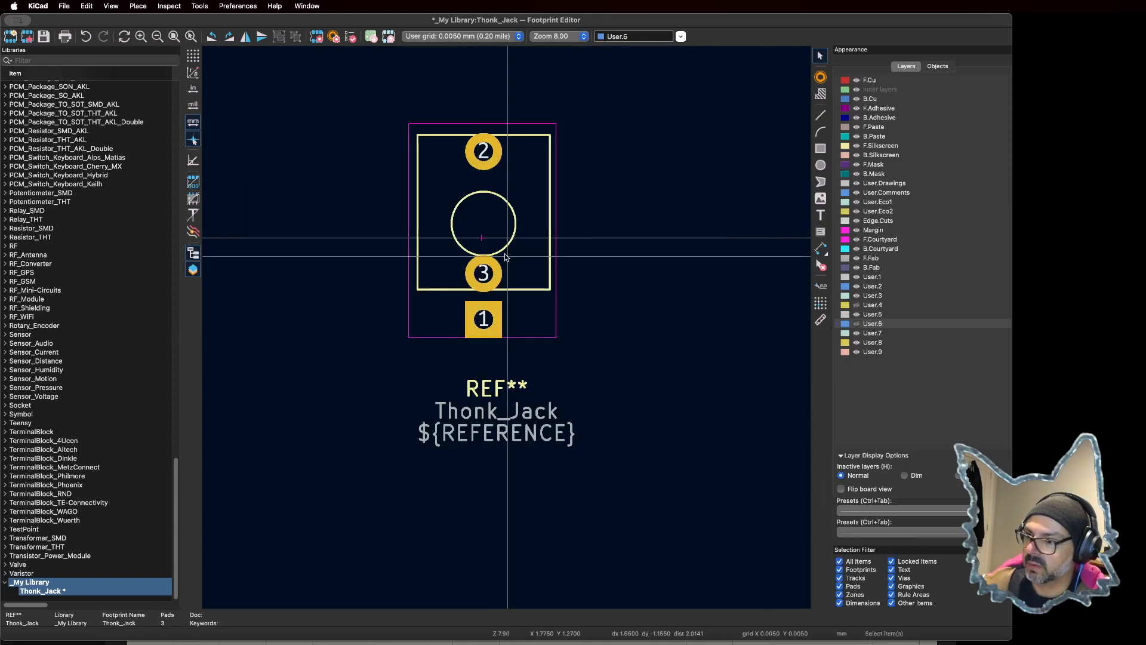
Step: Extend the lower and upper edges of the F.Silkscreen rectangle slightly outward so that they clear pads 3 and 2
{"action": "left_click", "coordinate": [502, 290]}
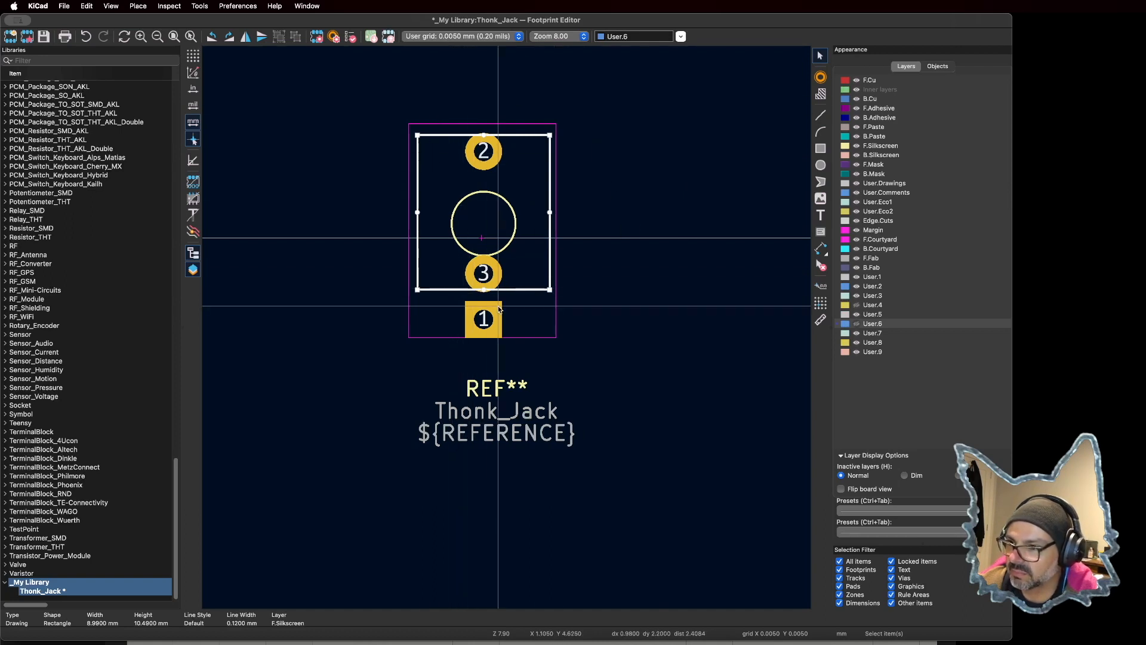
{"action": "scroll", "coordinate": [499, 309], "scroll_direction": "up", "scroll_amount": 3}
{"action": "left_click_drag", "start_coordinate": [483, 289], "coordinate": [454, 317]}
{"action": "scroll", "coordinate": [472, 128], "scroll_direction": "down", "scroll_amount": 1}
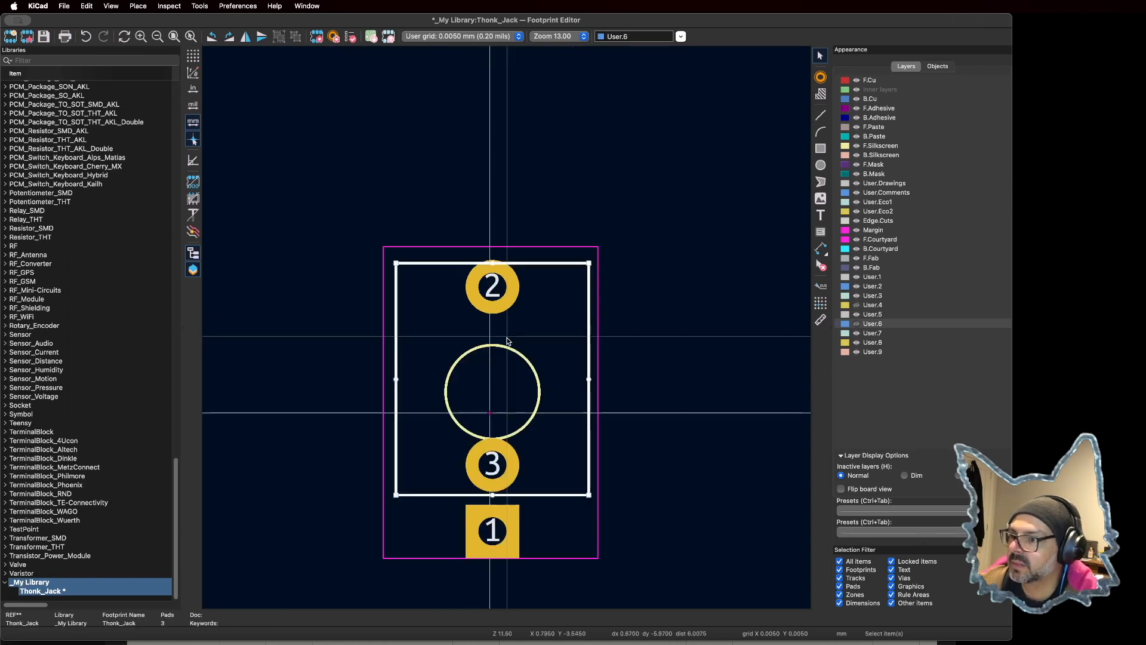
{"action": "left_click_drag", "start_coordinate": [491, 263], "coordinate": [492, 254]}
Step: Shrink the silkscreen circle to a radius of about 1.9 mm so that it clears pad 3
{"action": "left_click", "coordinate": [527, 379]}
{"action": "left_click", "coordinate": [538, 392]}
{"action": "left_click_drag", "start_coordinate": [538, 393], "coordinate": [532, 391]}
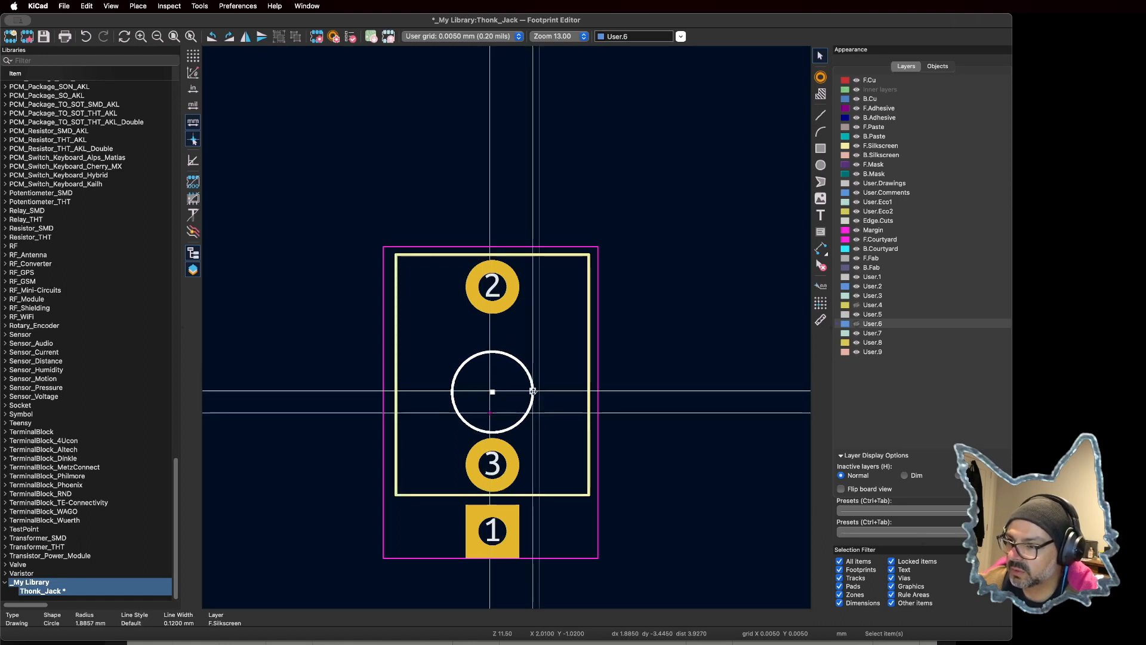
Step: Move the Thonk_Jack and ${REFERENCE} texts inside the outline below pad 2 and REF** above its upper left corner, then save the footprint
{"action": "middle_click_drag", "start_coordinate": [669, 506], "coordinate": [508, 328]}
{"action": "scroll", "coordinate": [507, 327], "scroll_direction": "down", "scroll_amount": 2}
{"action": "left_click", "coordinate": [503, 299]}
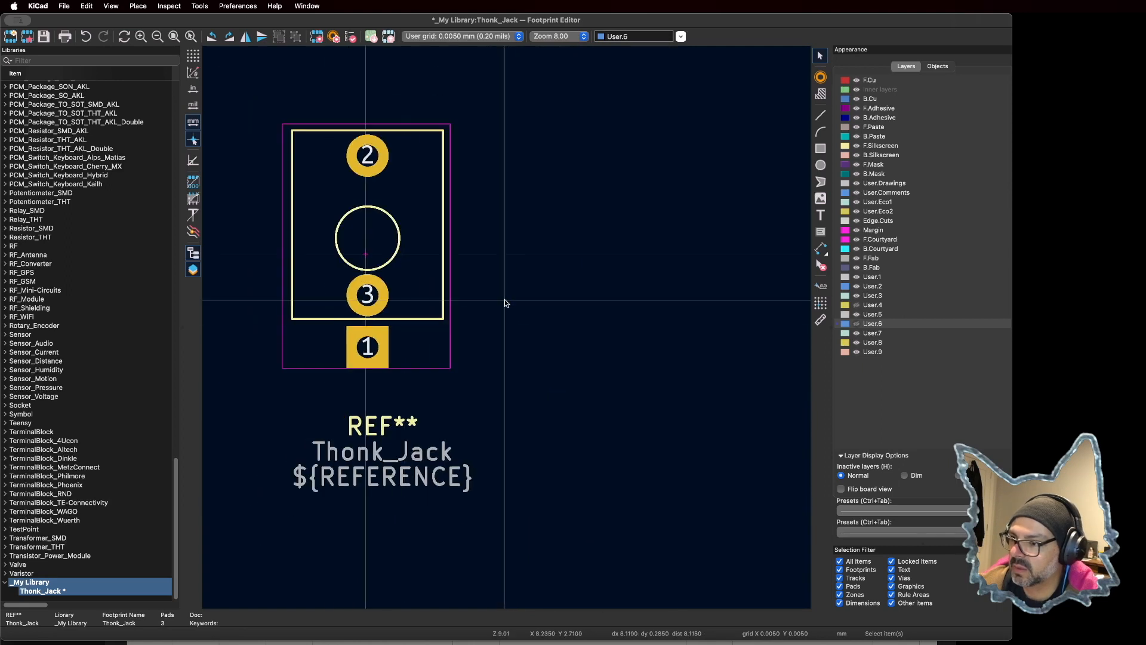
{"action": "left_click", "coordinate": [349, 434]}
{"action": "left_click_drag", "start_coordinate": [370, 451], "coordinate": [367, 192]}
{"action": "left_click", "coordinate": [380, 474]}
{"action": "left_click_drag", "start_coordinate": [380, 474], "coordinate": [367, 221]}
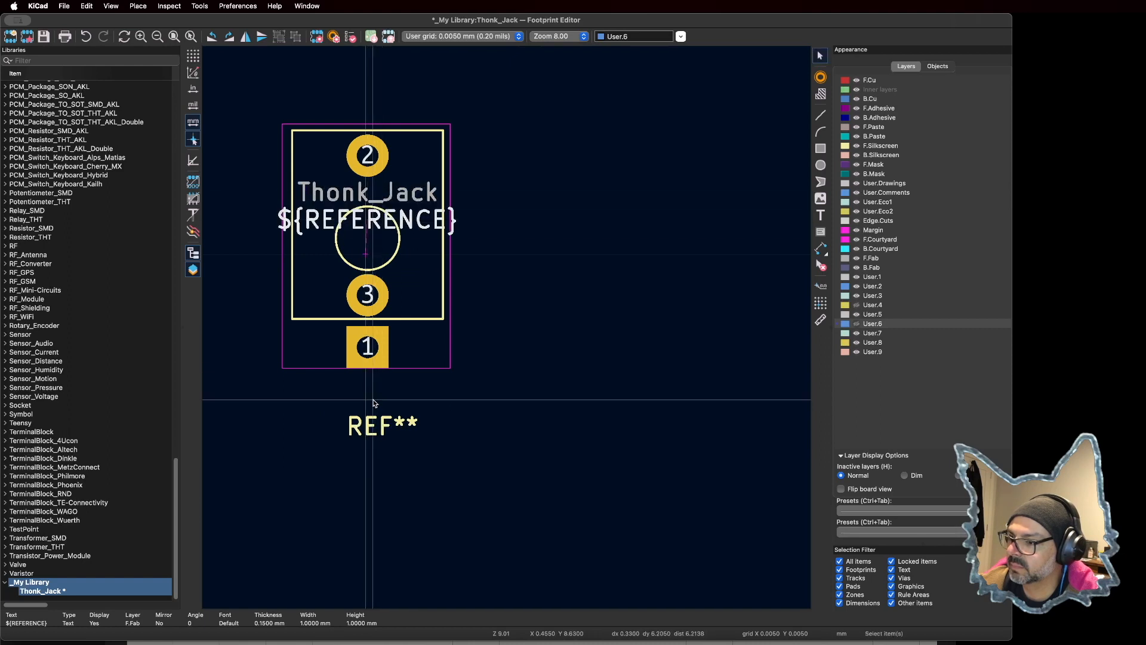
{"action": "left_click_drag", "start_coordinate": [383, 426], "coordinate": [327, 112]}
{"action": "key", "text": "super+s"}
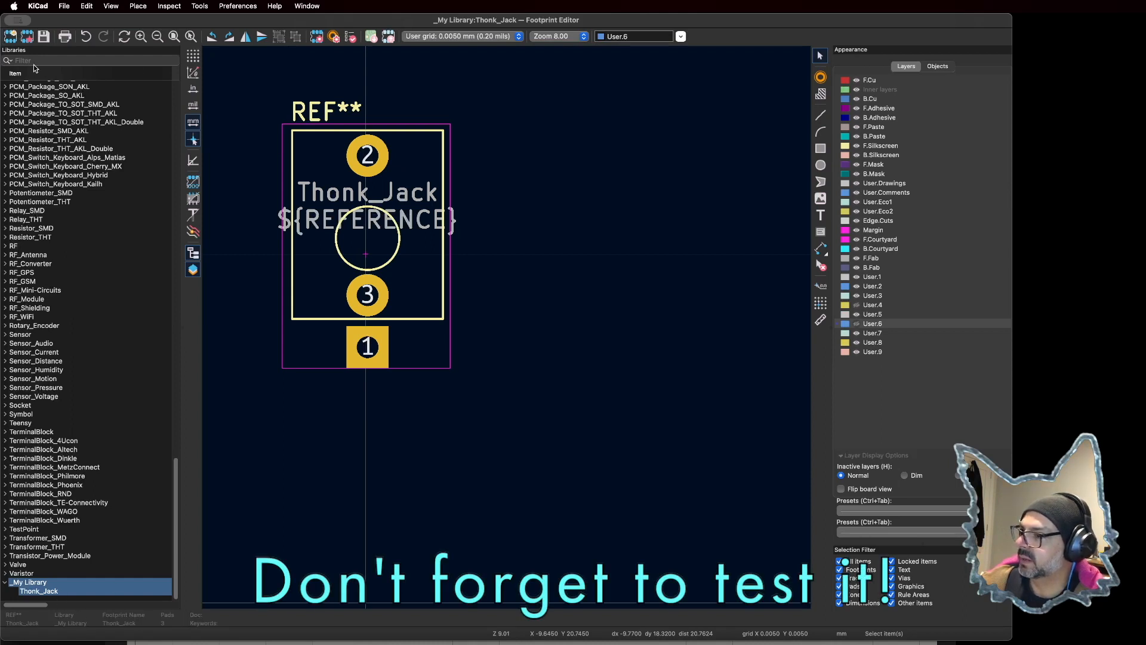
Step: Inspect the front and back of the footprint's pads, holes and silkscreen in the 3D Viewer, then close it
{"action": "key", "text": "alt+3"}
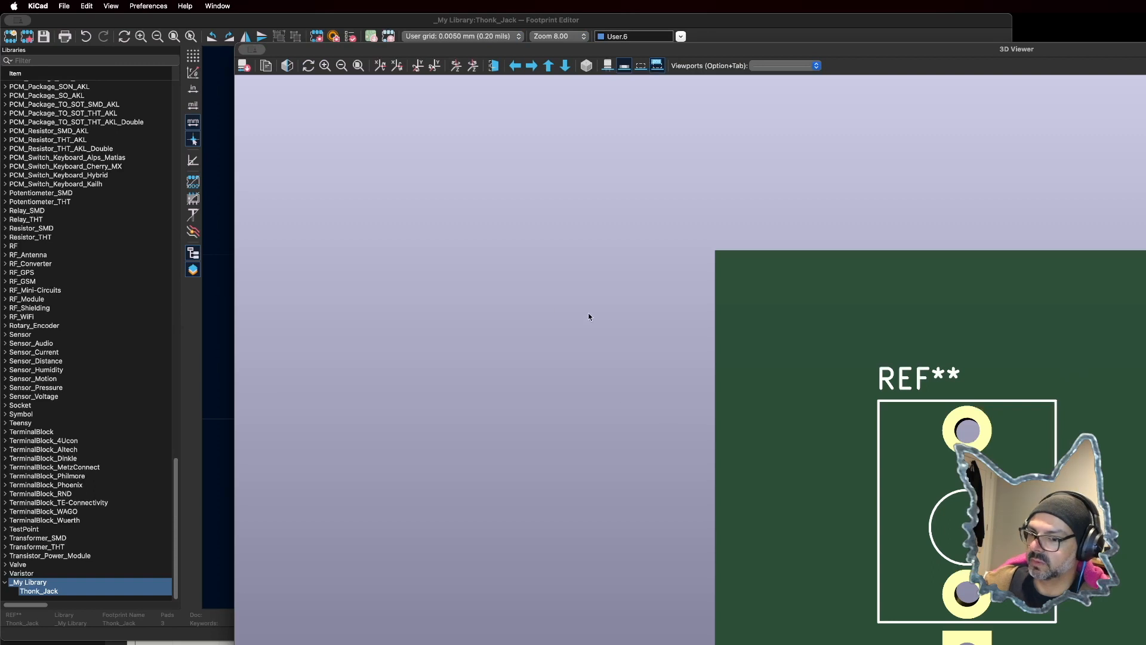
{"action": "left_click_drag", "start_coordinate": [962, 58], "coordinate": [709, 26]}
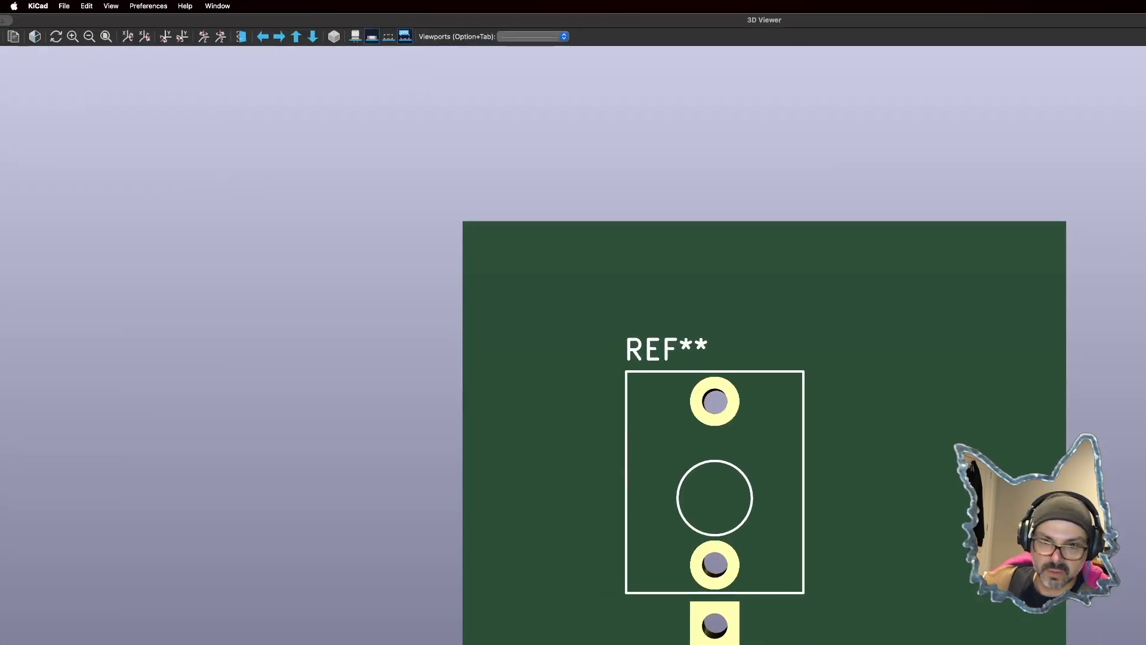
{"action": "left_click_drag", "start_coordinate": [1114, 25], "coordinate": [930, 77]}
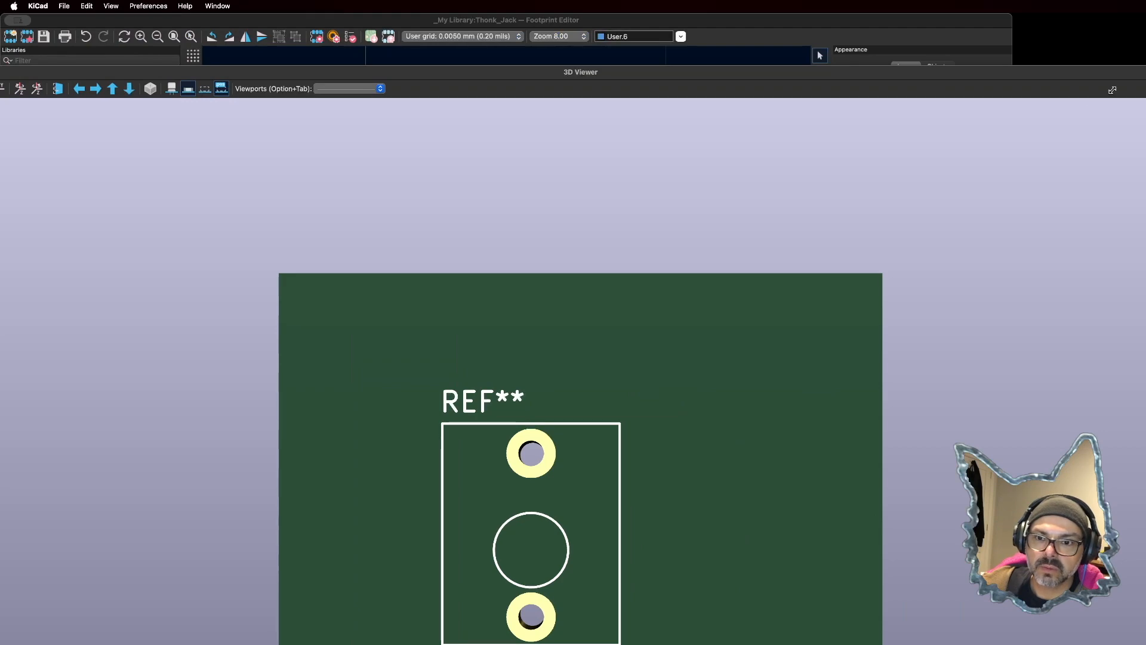
{"action": "left_click_drag", "start_coordinate": [1145, 67], "coordinate": [482, 257]}
{"action": "double_click", "coordinate": [428, 267]}
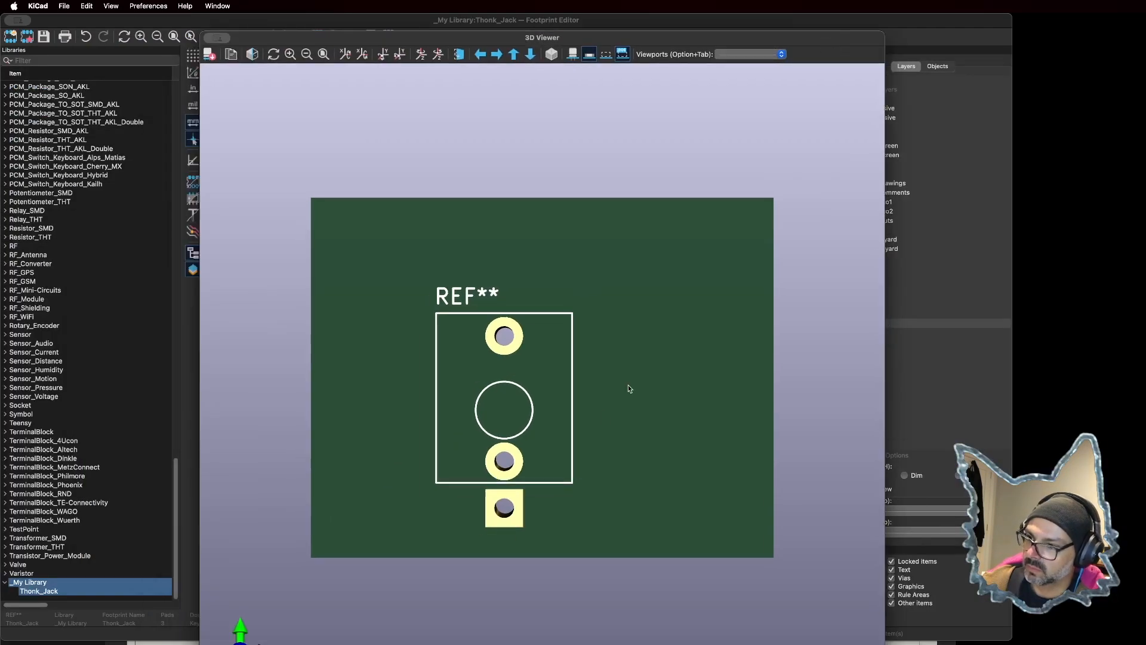
{"action": "key", "text": "f"}
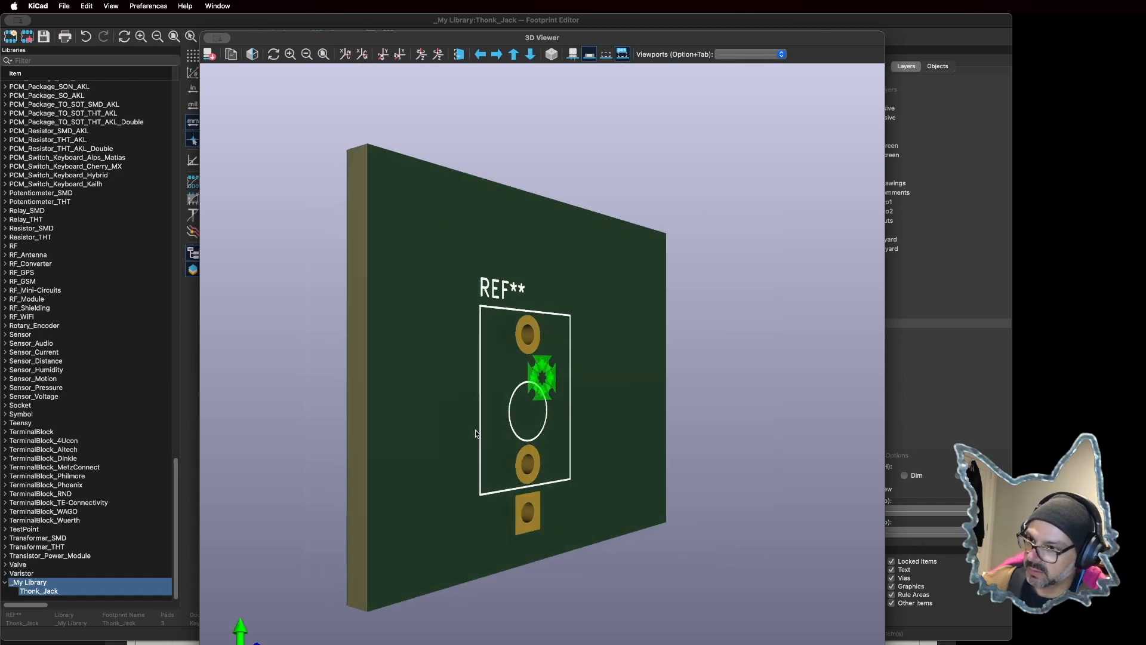
{"action": "key", "text": "f"}
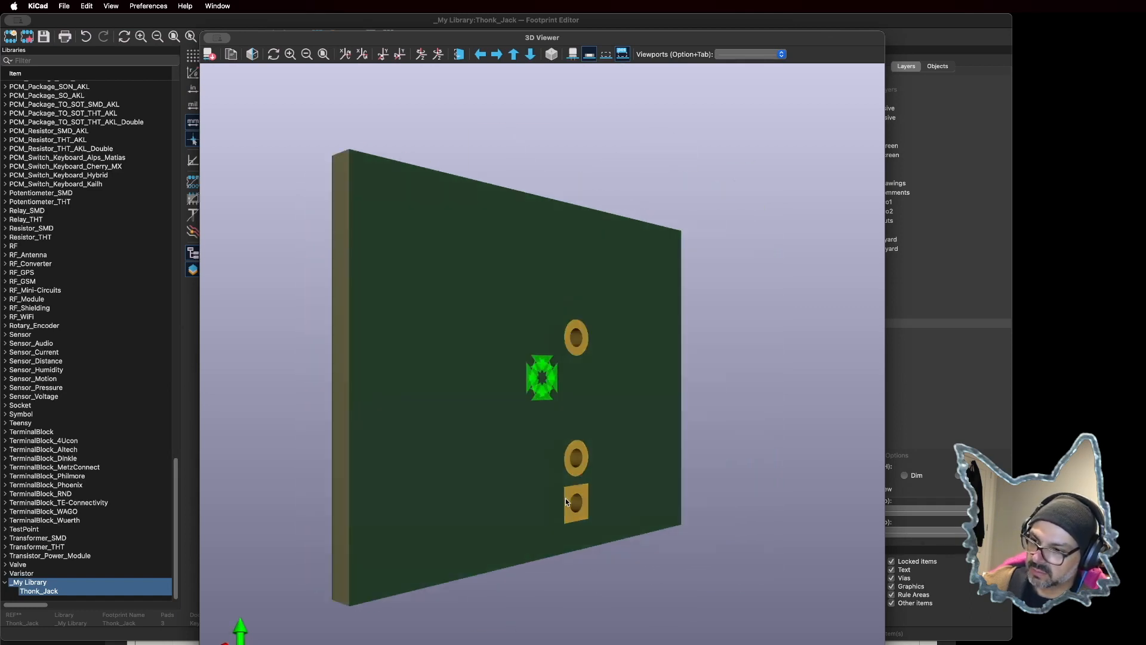
{"action": "left_click", "coordinate": [216, 37]}
{"action": "key", "text": "super+w"}
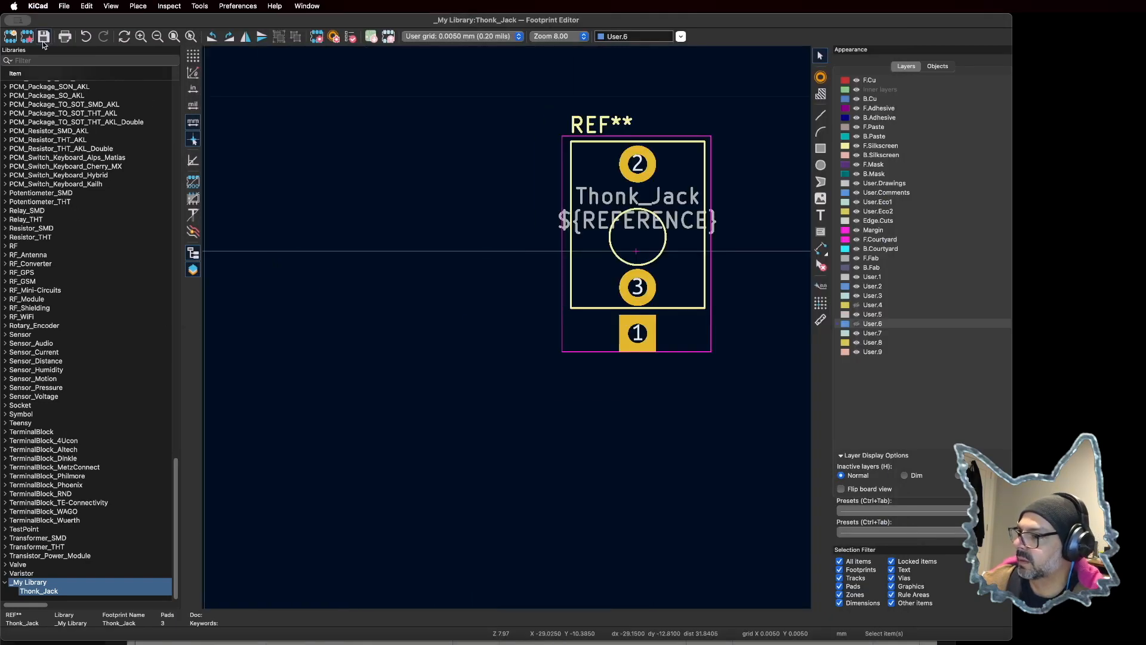
Step: Switch to the EuroBench schematic and assign the Thonk_Jack footprint from _My Library to the Audio_Jack_Switch symbol
{"action": "left_click", "coordinate": [17, 21]}
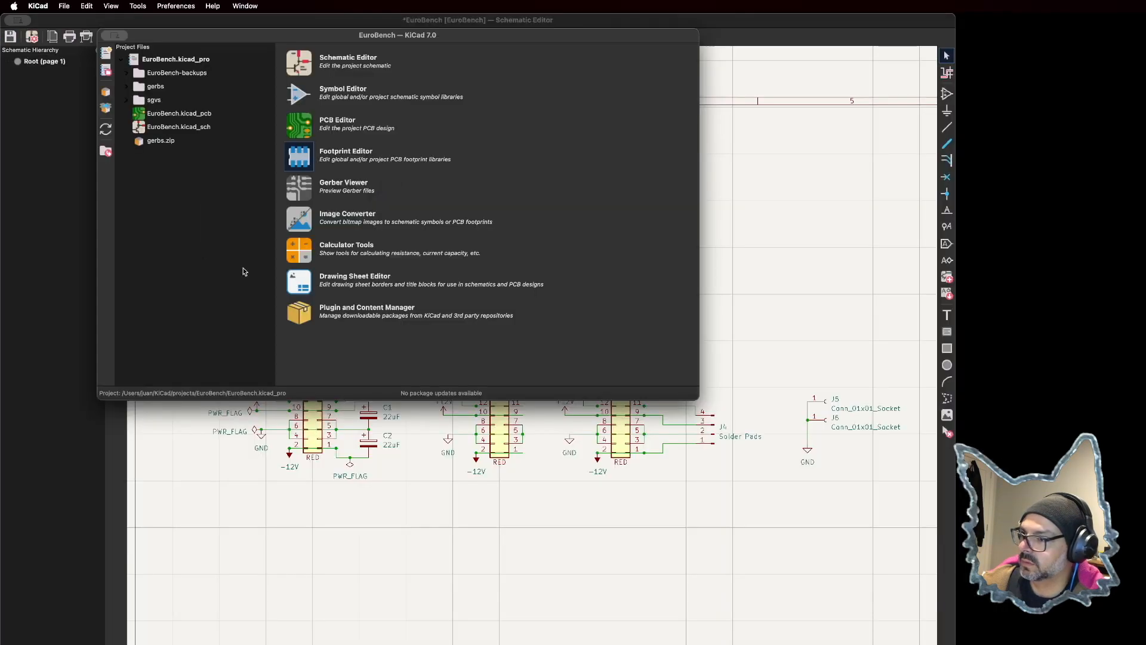
{"action": "left_click", "coordinate": [801, 333]}
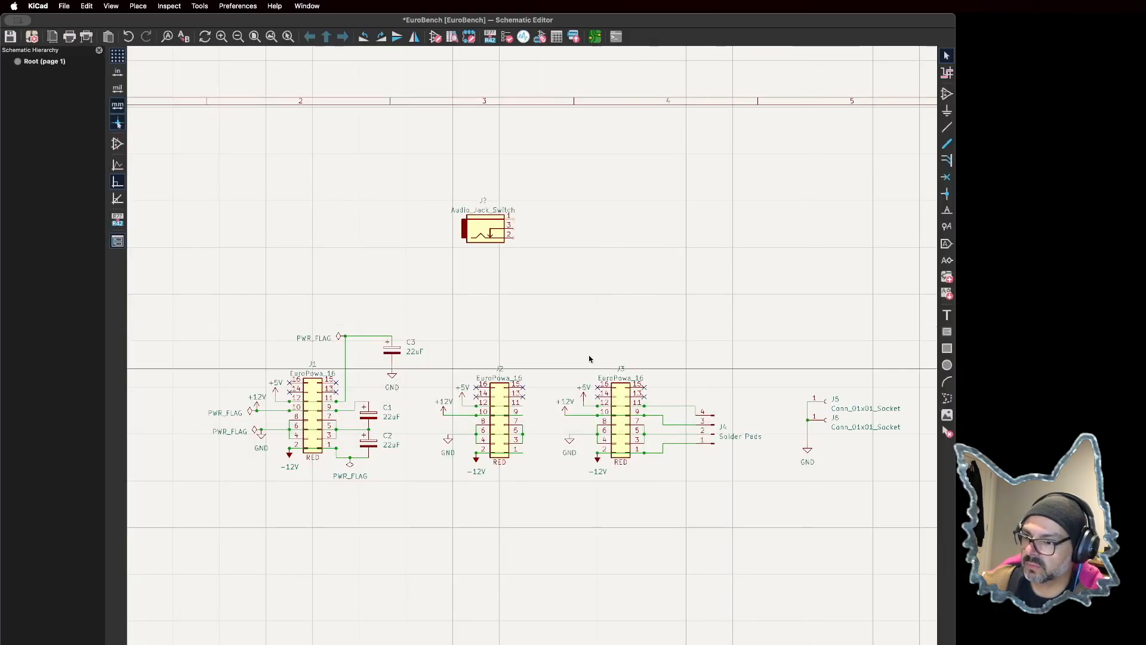
{"action": "double_click", "coordinate": [480, 228]}
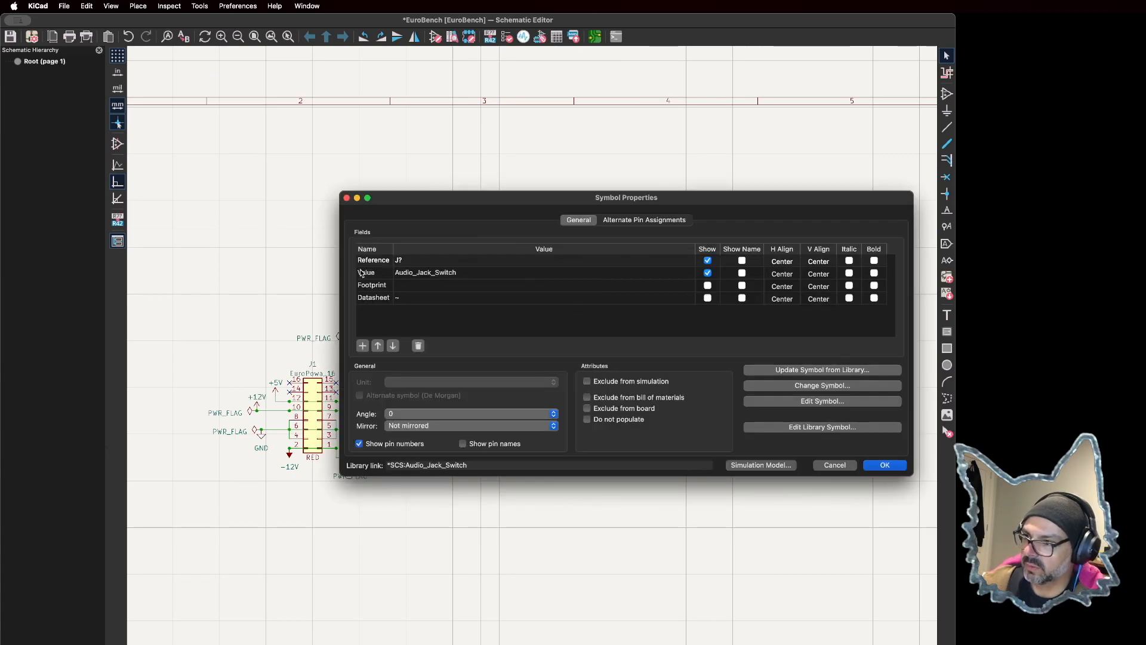
{"action": "left_click", "coordinate": [414, 290]}
{"action": "left_click", "coordinate": [690, 286]}
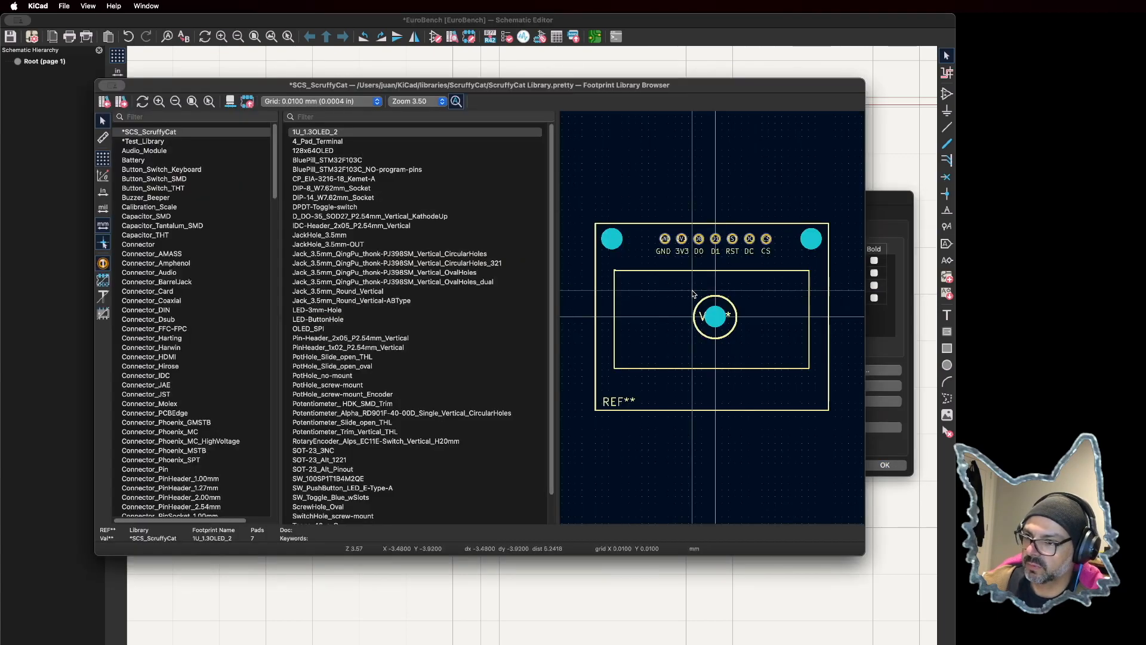
{"action": "scroll", "coordinate": [160, 342], "scroll_direction": "down", "scroll_amount": 15}
{"action": "scroll", "coordinate": [160, 342], "scroll_direction": "down", "scroll_amount": 15}
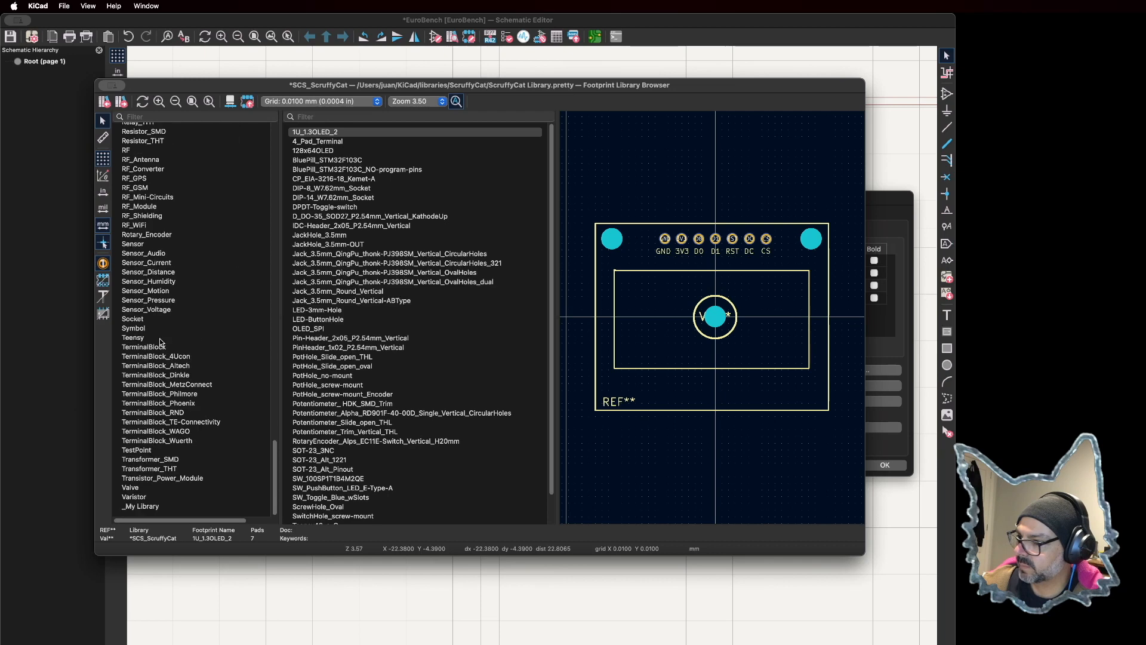
{"action": "left_click", "coordinate": [144, 507]}
{"action": "double_click", "coordinate": [304, 132]}
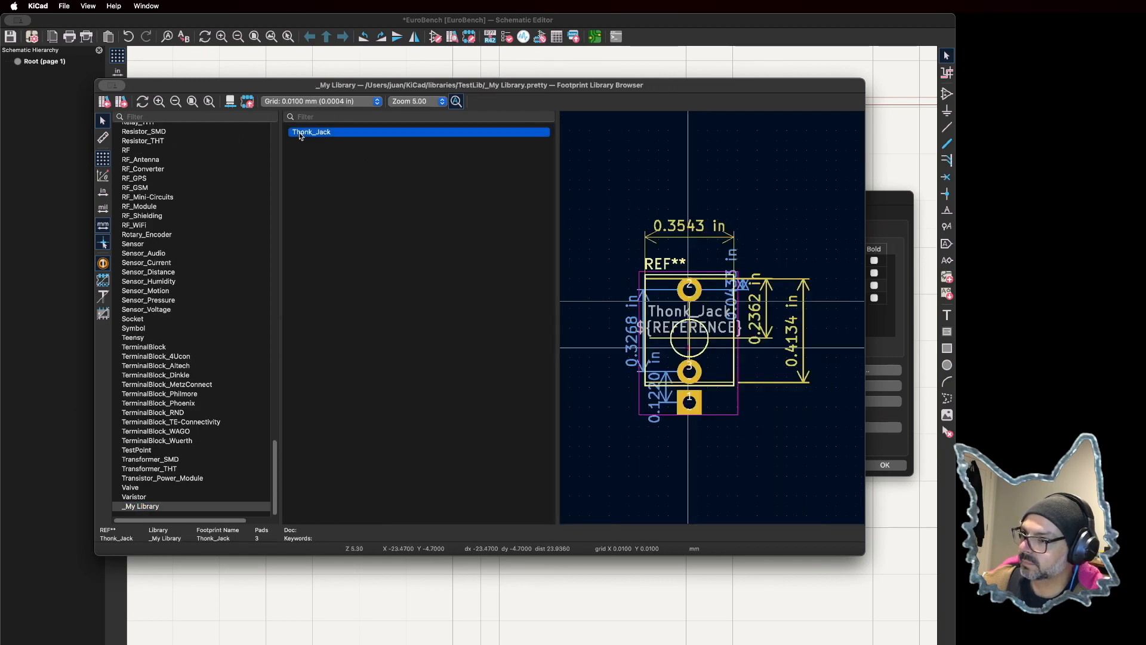
{"action": "left_click", "coordinate": [901, 467]}
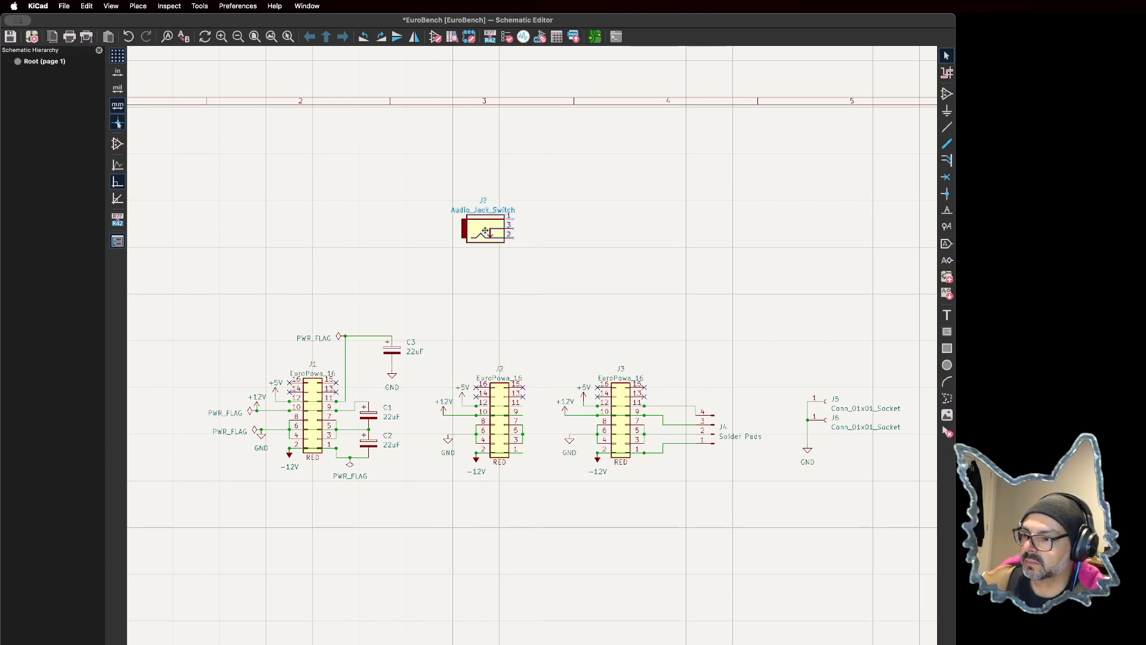
Step: Reposition the Audio_Jack_Switch symbol and wire its pins 1, 3 and 2 to a new GND symbol below pin 2
{"action": "left_click", "coordinate": [512, 237]}
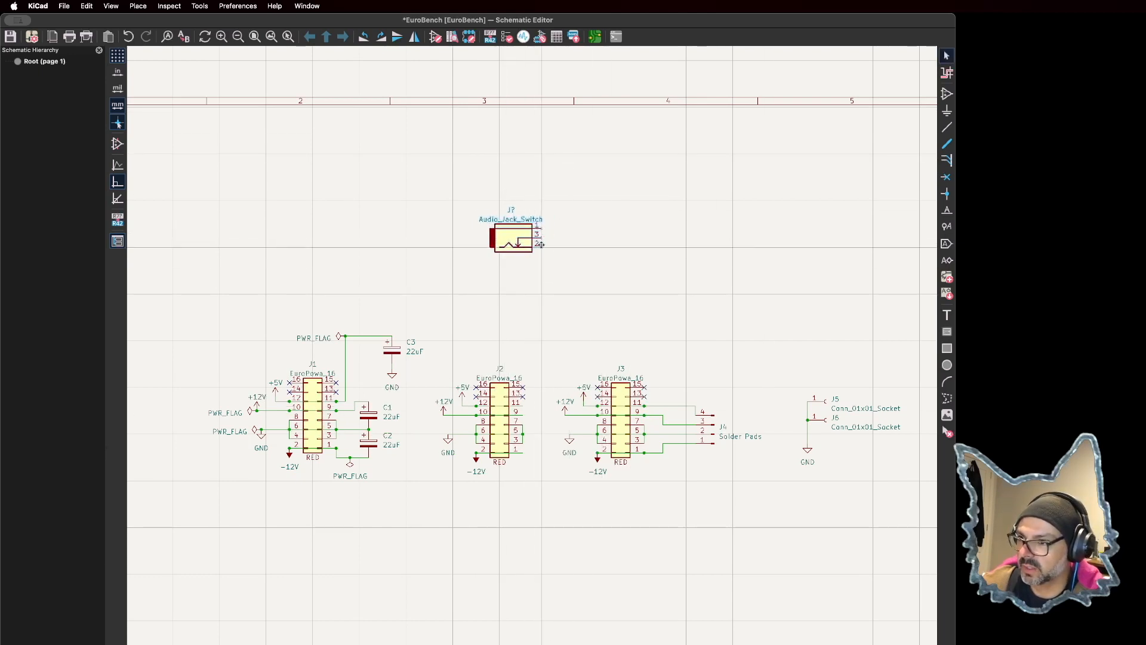
{"action": "key", "text": "m"}
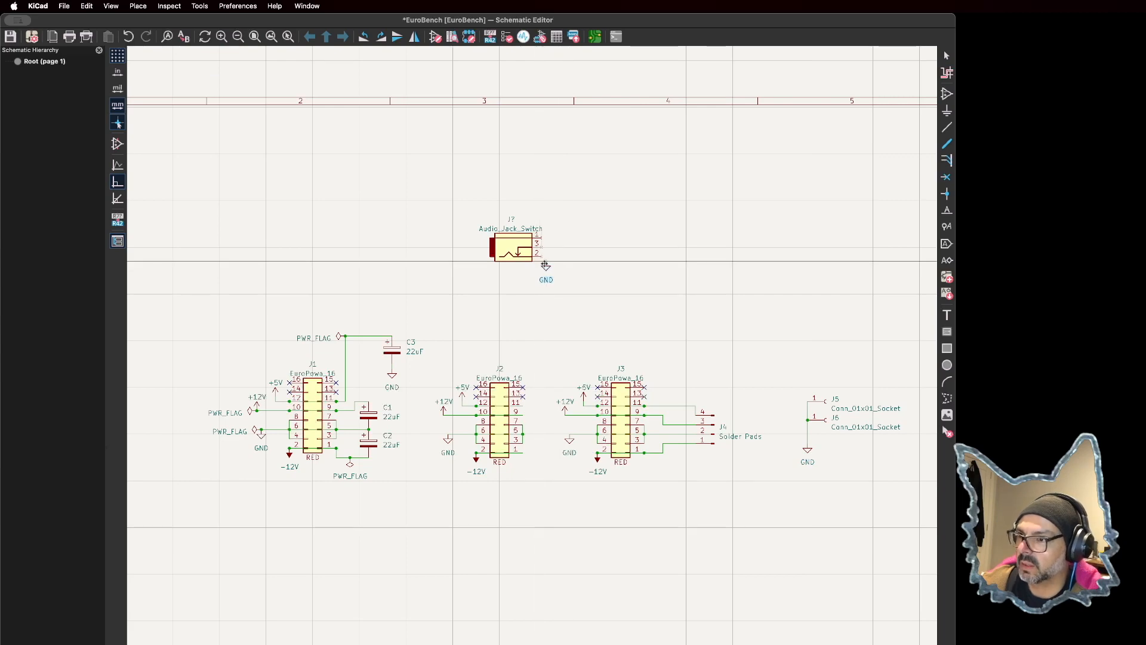
{"action": "scroll", "coordinate": [540, 262], "scroll_direction": "up", "scroll_amount": 2}
{"action": "scroll", "coordinate": [531, 449], "scroll_direction": "up", "scroll_amount": 2}
{"action": "left_click", "coordinate": [519, 446]}
{"action": "key", "text": "Escape"}
{"action": "left_click", "coordinate": [520, 386]}
{"action": "left_click", "coordinate": [520, 446]}
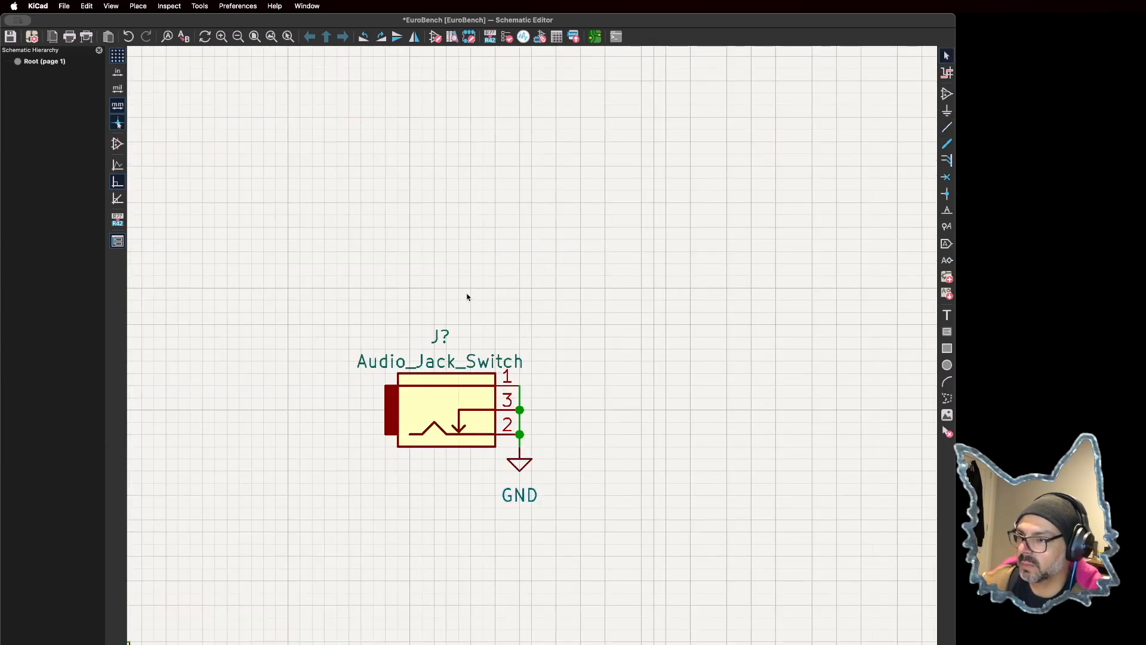
Step: Annotate the entire schematic and run the Electrical Rules Checker on it
{"action": "left_click", "coordinate": [506, 37]}
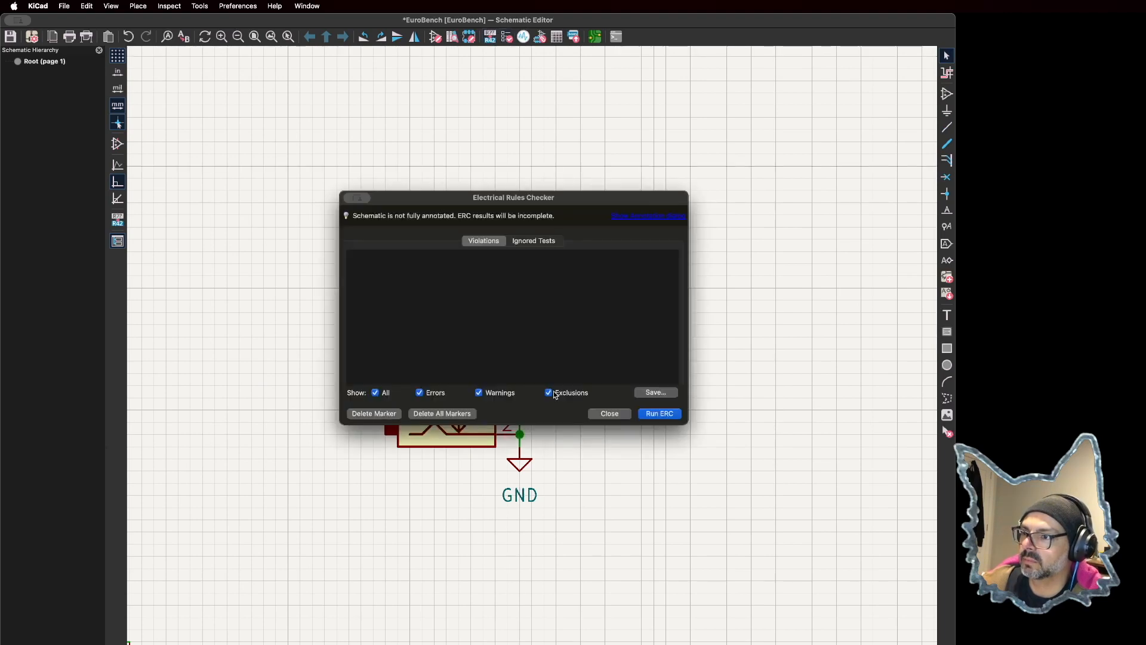
{"action": "left_click", "coordinate": [608, 413]}
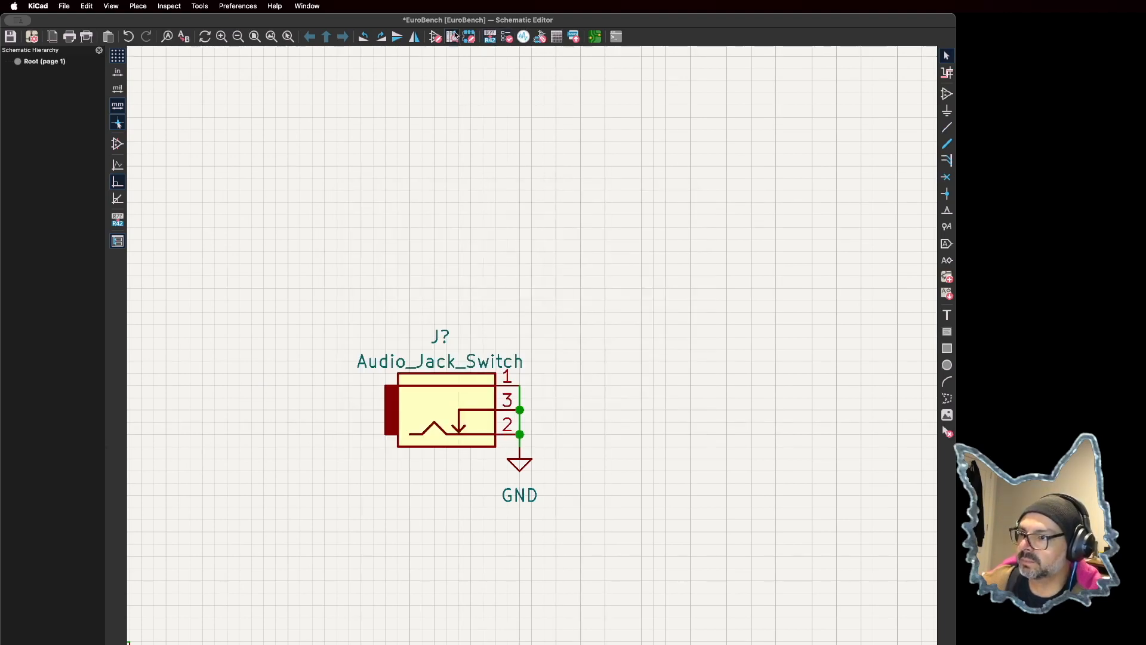
{"action": "left_click", "coordinate": [491, 37]}
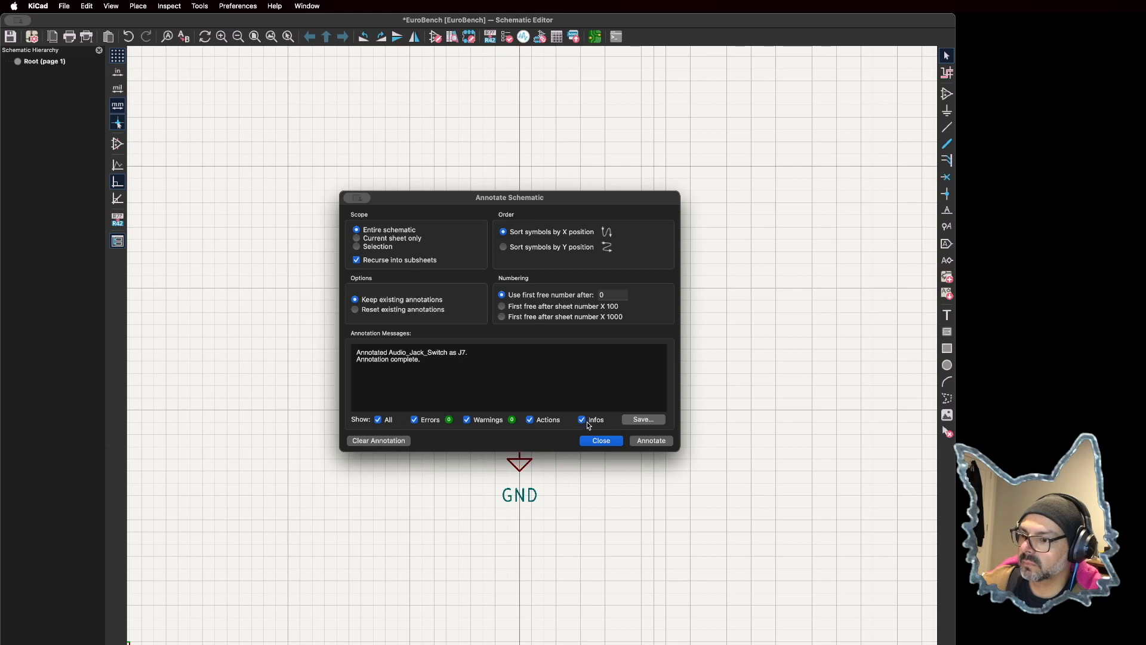
{"action": "left_click", "coordinate": [600, 440]}
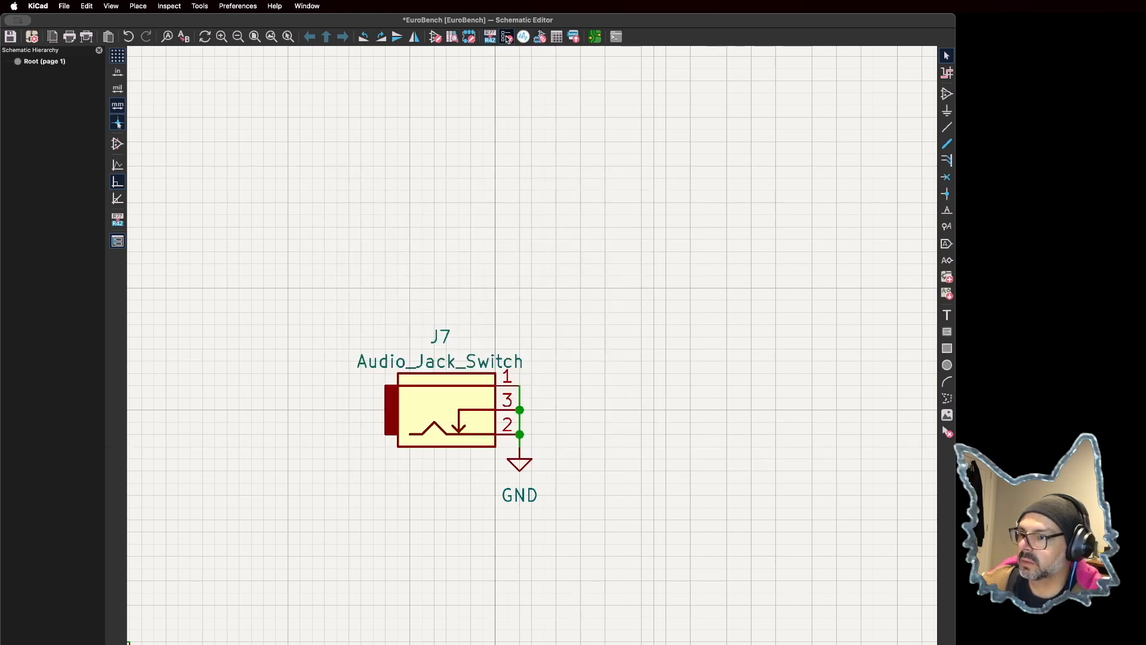
{"action": "left_click", "coordinate": [507, 37]}
{"action": "left_click", "coordinate": [654, 412]}
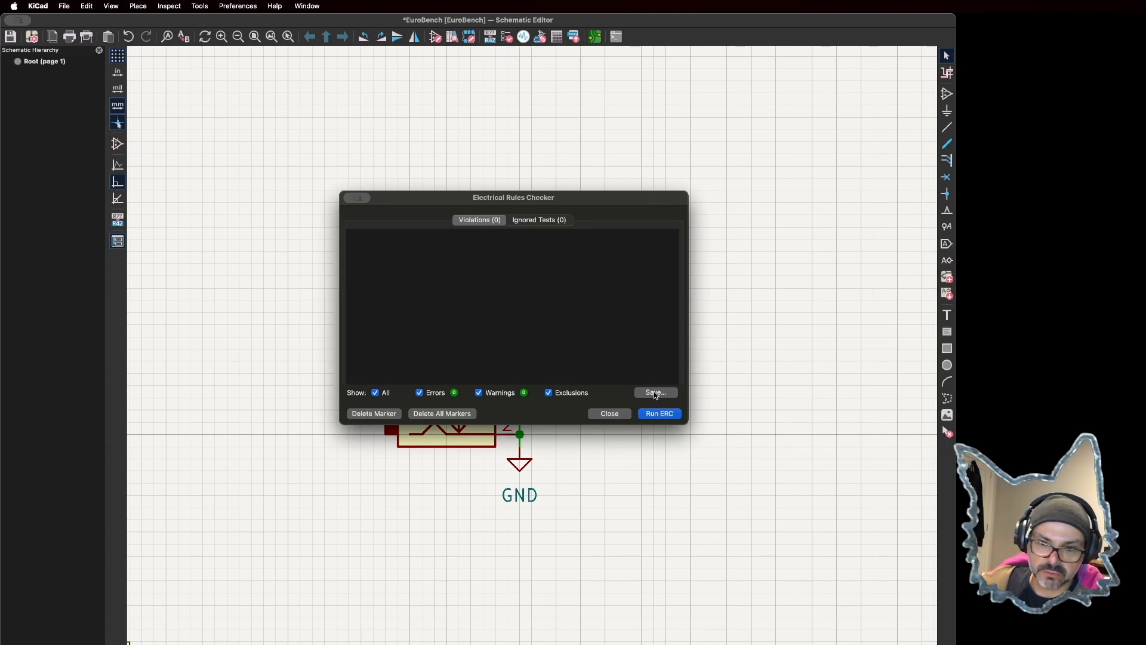
{"action": "left_click", "coordinate": [617, 417]}
Step: Delete the test Audio_Jack_Switch circuit together with its wires and GND symbol
{"action": "left_click_drag", "start_coordinate": [283, 269], "coordinate": [633, 615]}
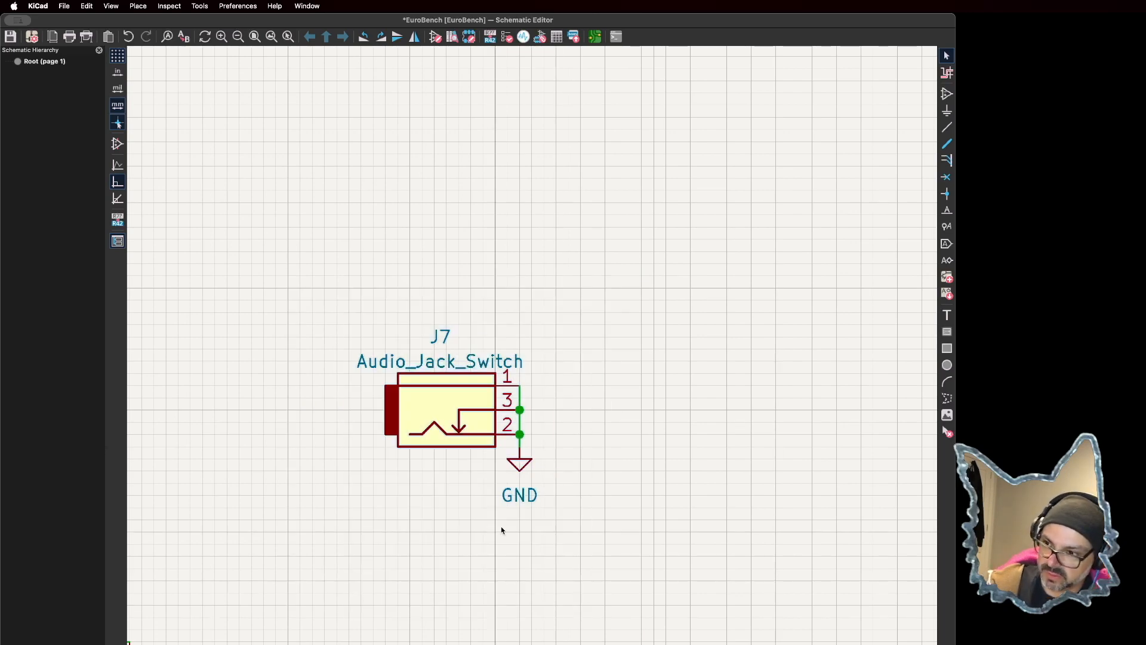
{"action": "key", "text": "Delete"}
{"action": "scroll", "coordinate": [532, 450], "scroll_direction": "down", "scroll_amount": 6}
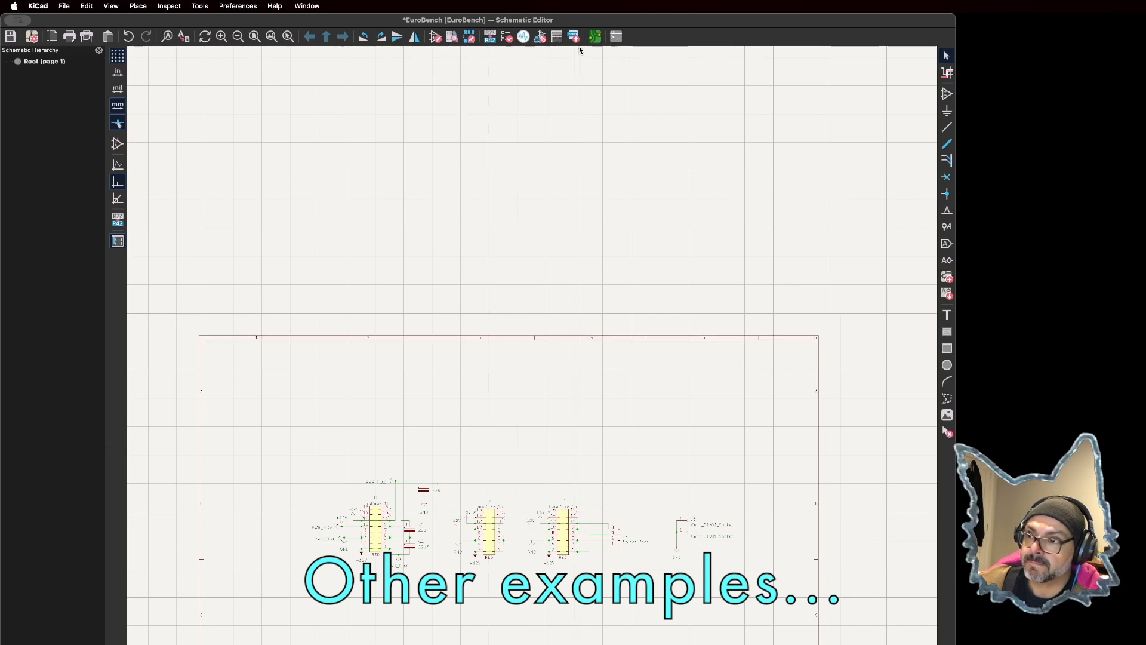
Step: Open the EuroBench board, examine its front copper layer and select the cat graphic near the board's lower edge with only footprints selectable
{"action": "left_click", "coordinate": [594, 37]}
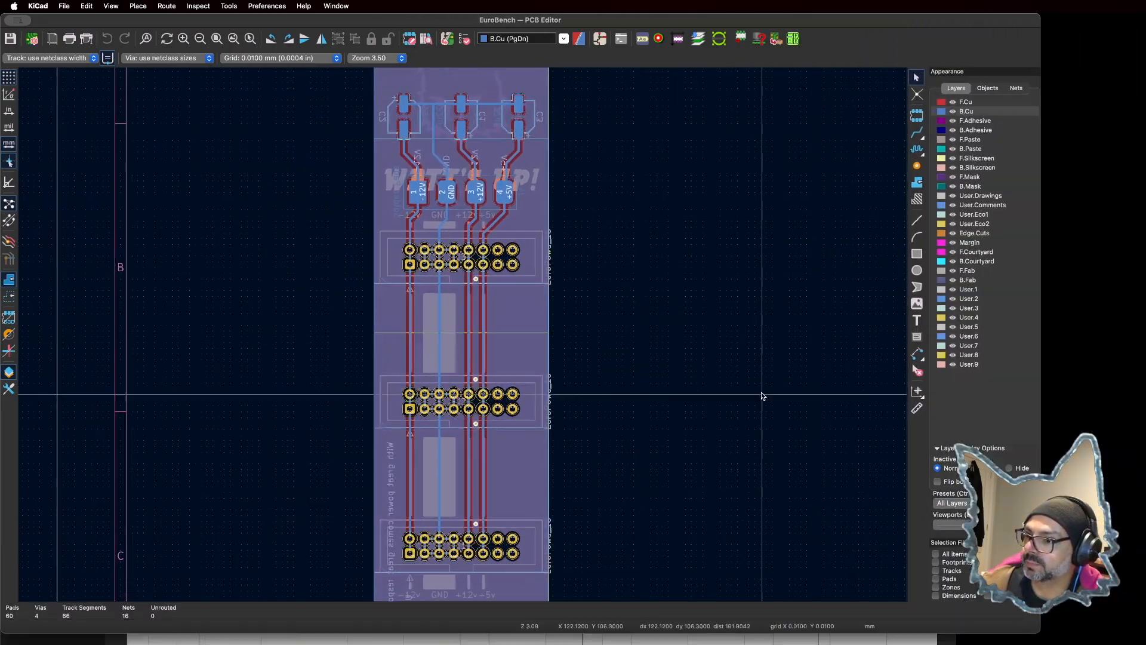
{"action": "scroll", "coordinate": [767, 388], "scroll_direction": "up", "scroll_amount": 1}
{"action": "scroll", "coordinate": [464, 336], "scroll_direction": "down", "scroll_amount": 2}
{"action": "scroll", "coordinate": [172, 294], "scroll_direction": "down", "scroll_amount": 1}
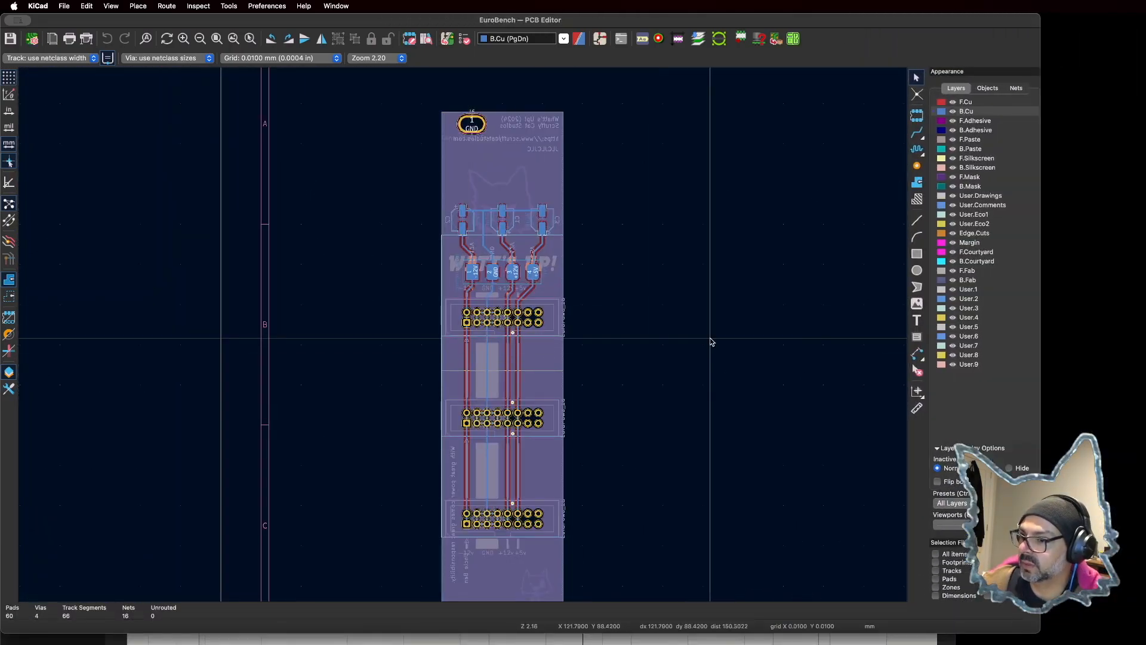
{"action": "key", "text": "Page_Up"}
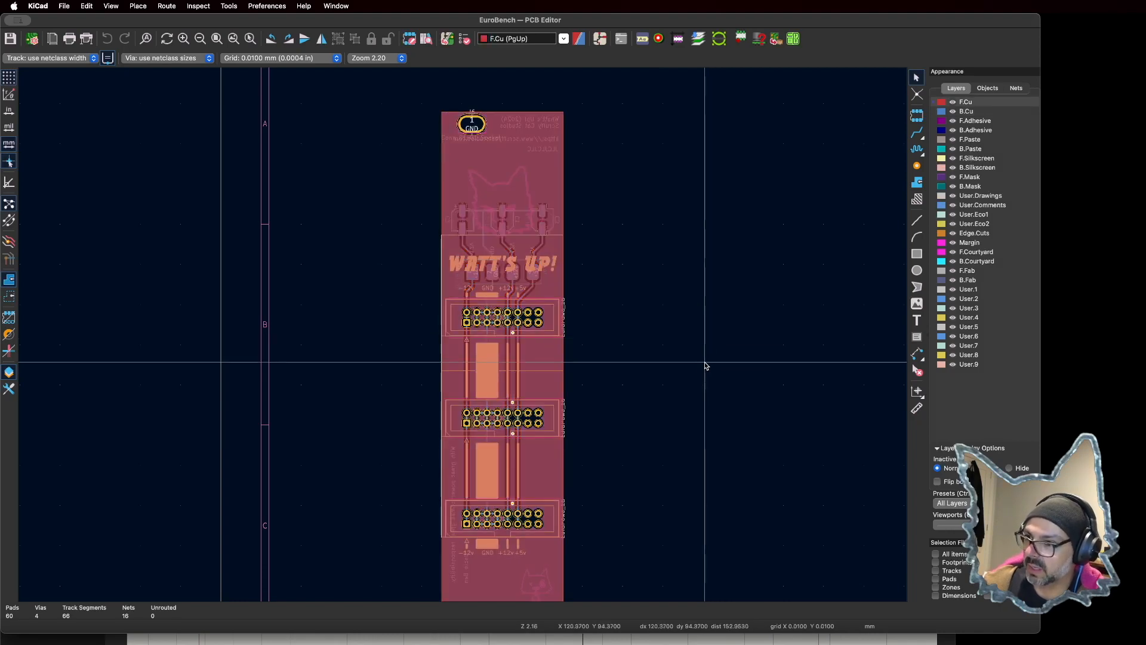
{"action": "scroll", "coordinate": [463, 338], "scroll_direction": "down", "scroll_amount": 2}
{"action": "scroll", "coordinate": [455, 230], "scroll_direction": "down", "scroll_amount": 3}
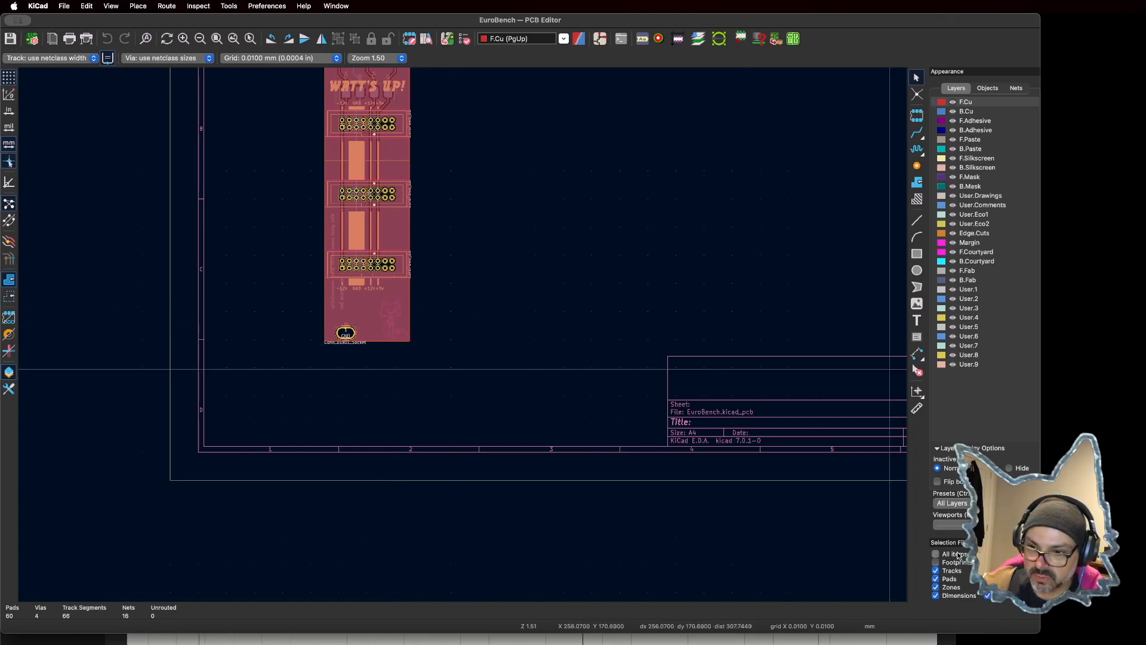
{"action": "left_click", "coordinate": [956, 564]}
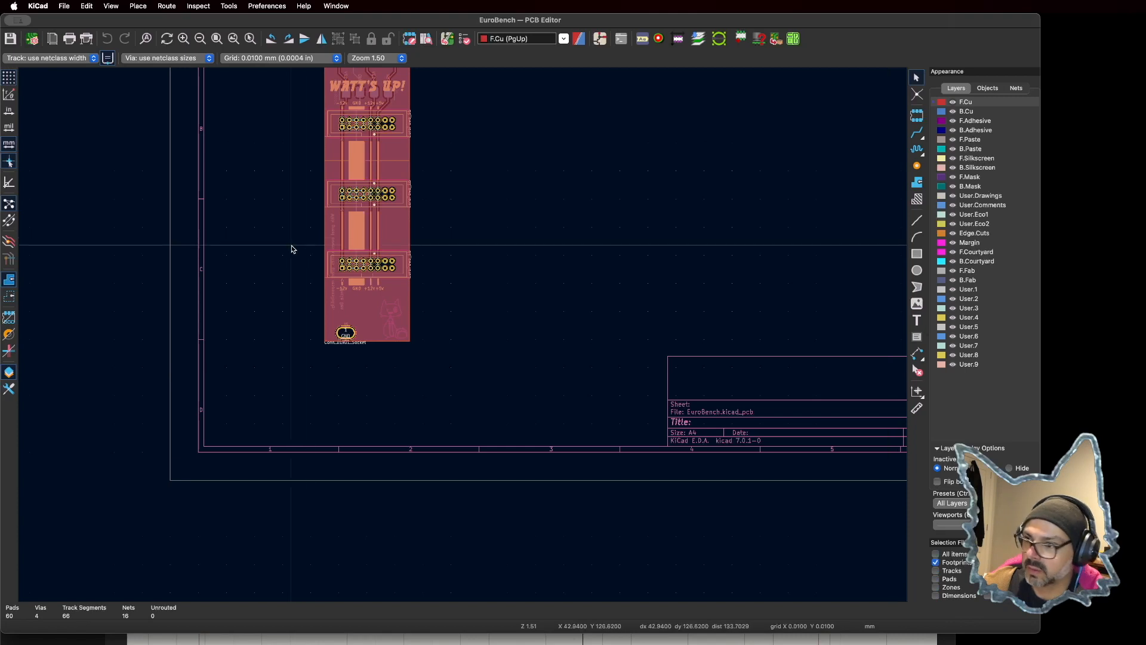
{"action": "left_click", "coordinate": [389, 322]}
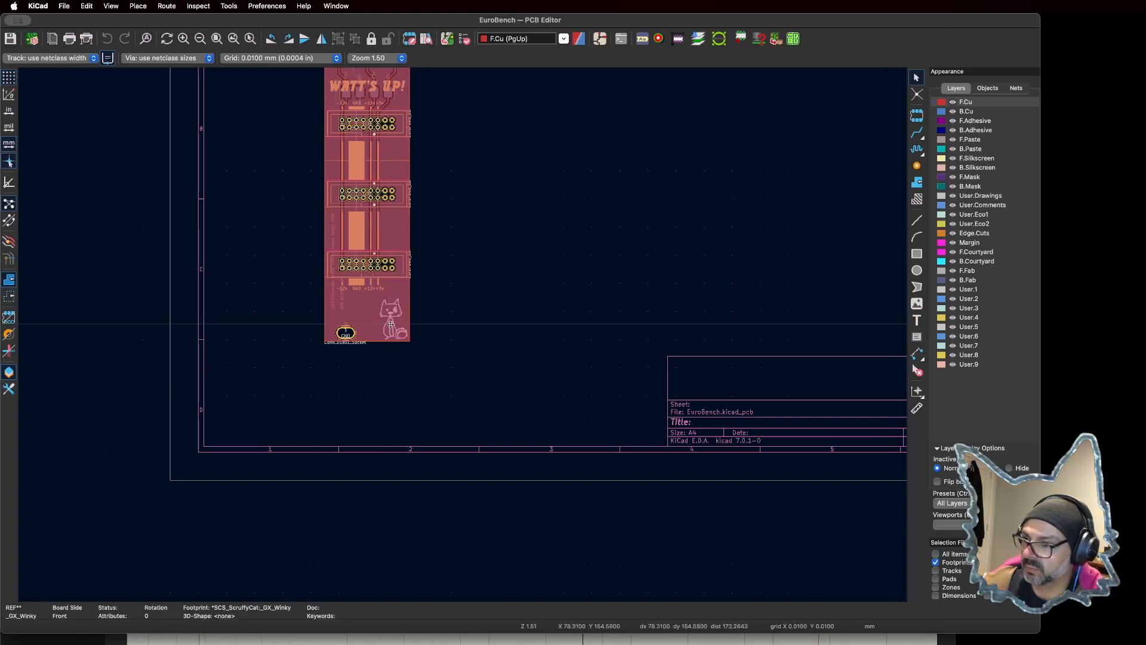
Step: Preview the _GX_Winky graphic footprint from the *SCS_ScruffyCat library without placing it
{"action": "key", "text": "a"}
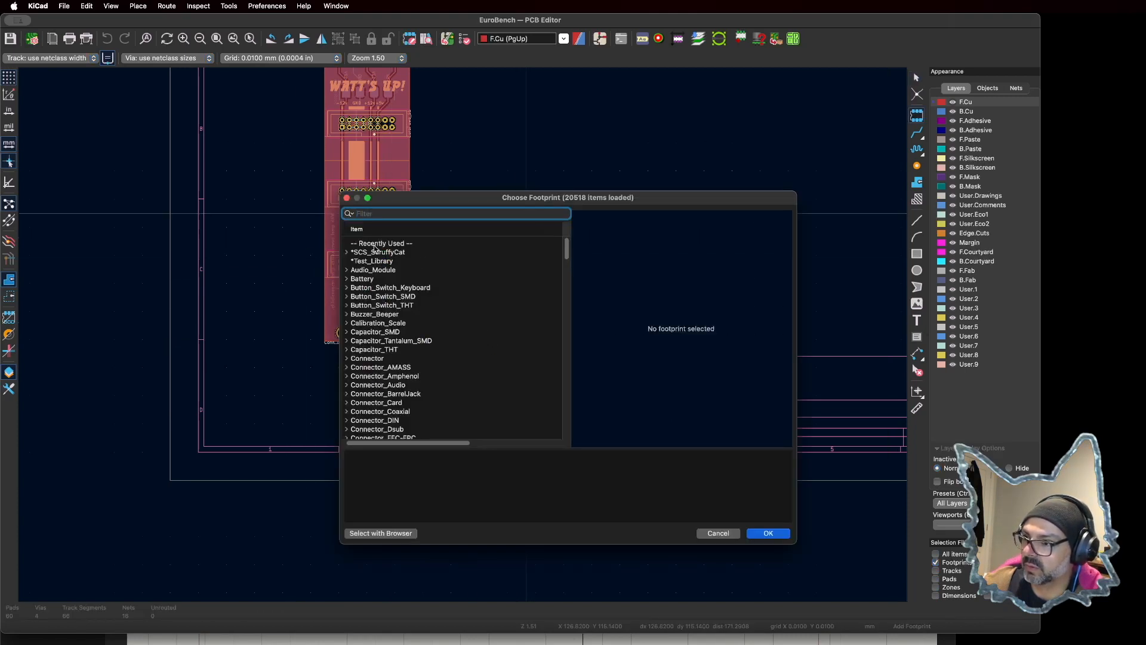
{"action": "double_click", "coordinate": [361, 253]}
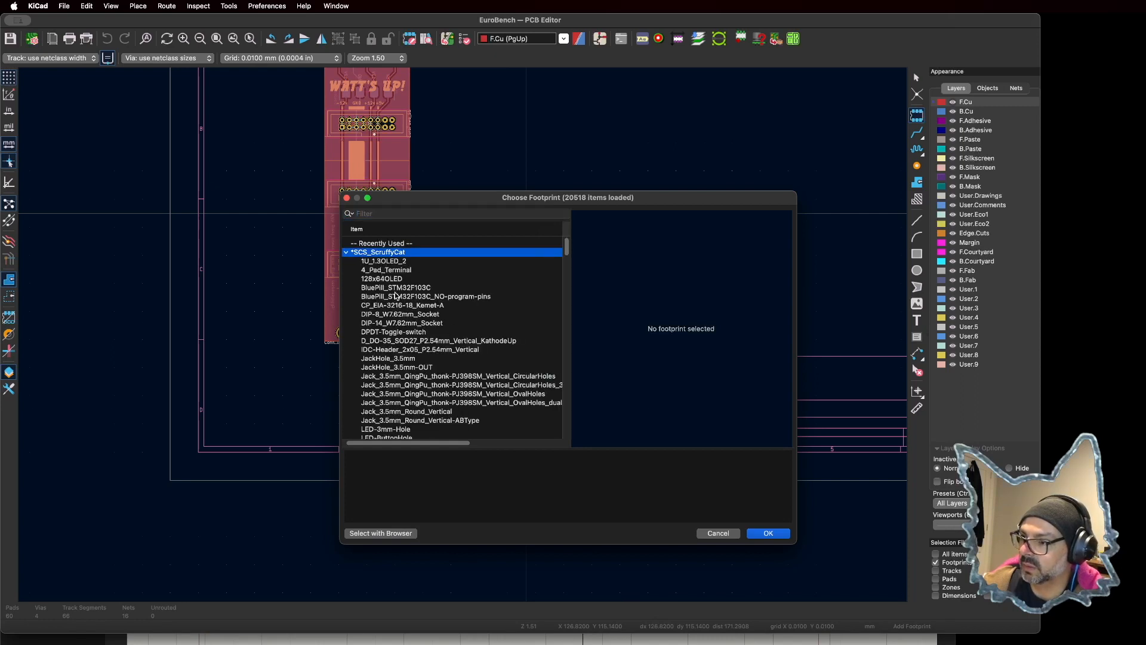
{"action": "scroll", "coordinate": [395, 295], "scroll_direction": "down", "scroll_amount": 5}
{"action": "scroll", "coordinate": [392, 324], "scroll_direction": "down", "scroll_amount": 4}
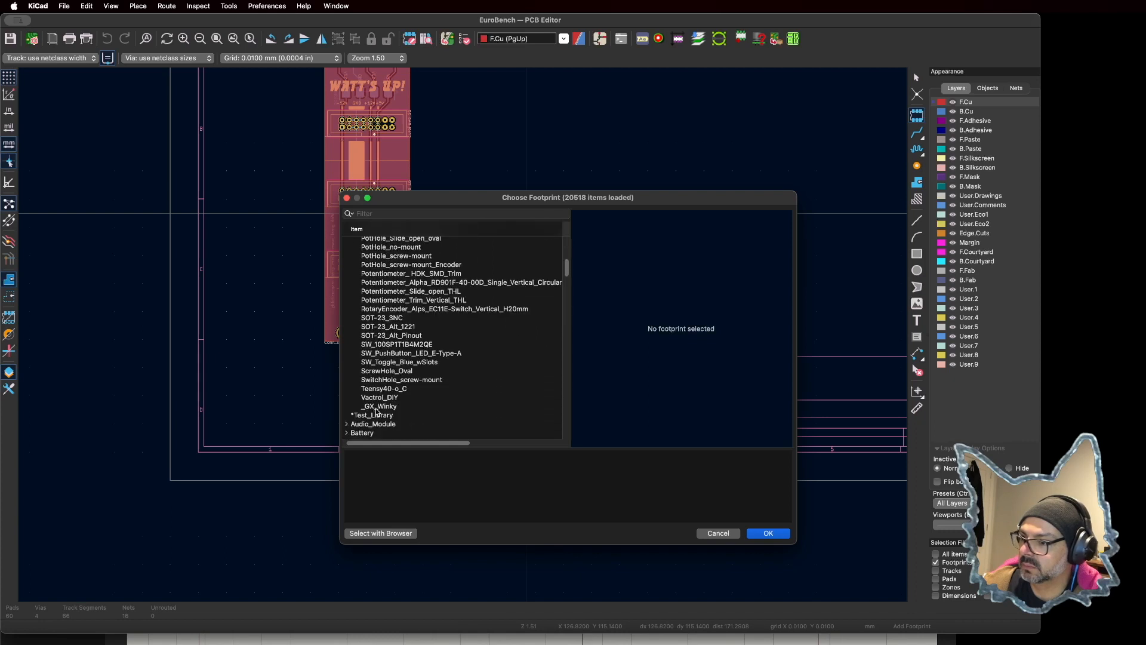
{"action": "left_click", "coordinate": [376, 407]}
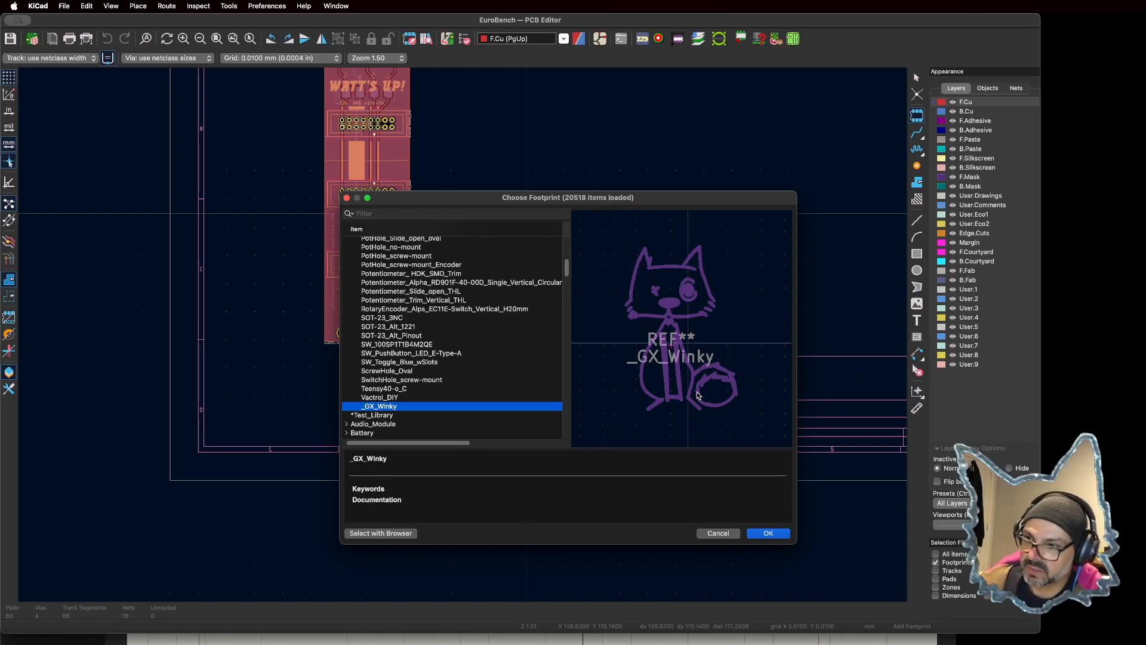
{"action": "left_click", "coordinate": [731, 533]}
{"action": "left_click", "coordinate": [567, 283]}
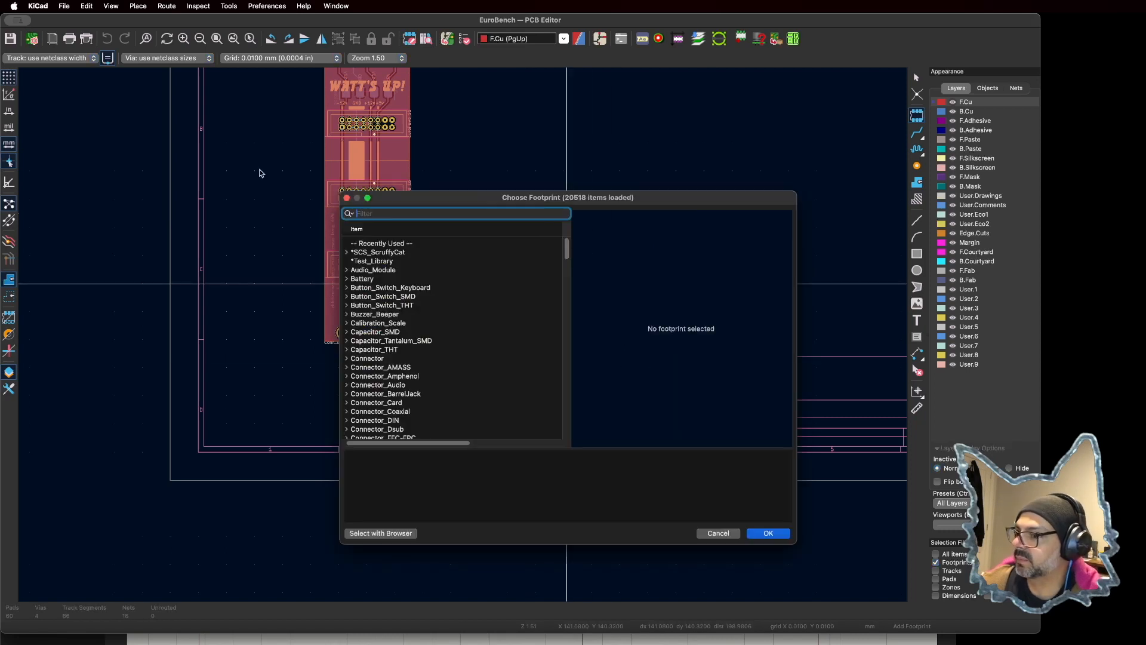
{"action": "left_click", "coordinate": [721, 534]}
{"action": "key", "text": "Escape"}
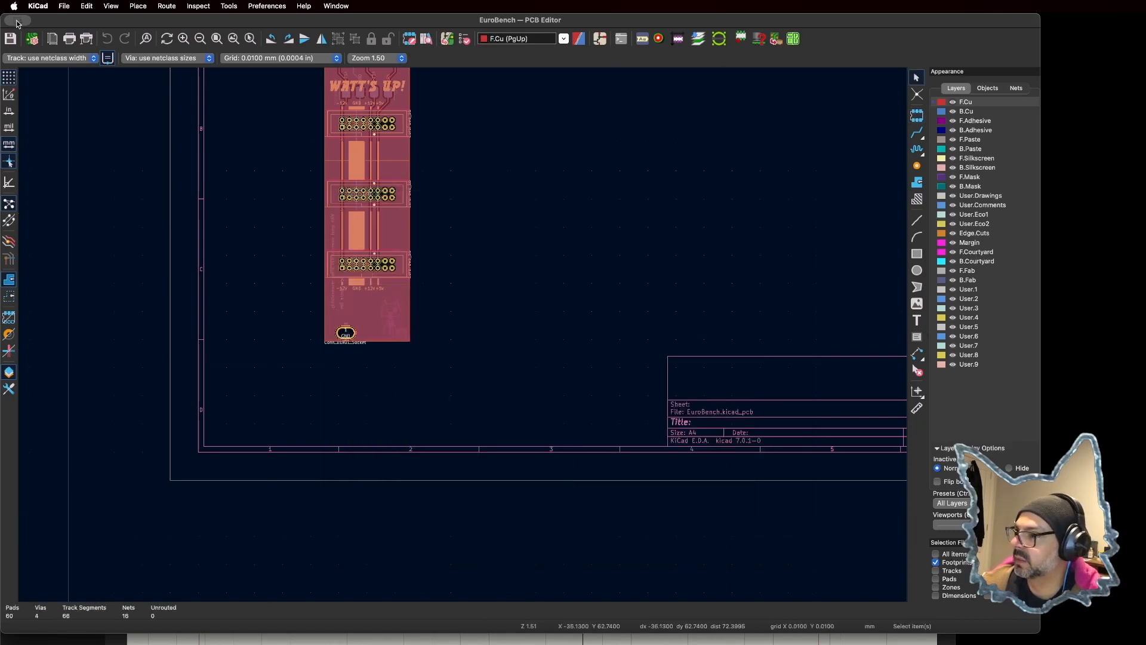
Step: Close the PCB and schematic editors, discarding the schematic changes, and switch to the Footprint Editor
{"action": "left_click", "coordinate": [17, 20]}
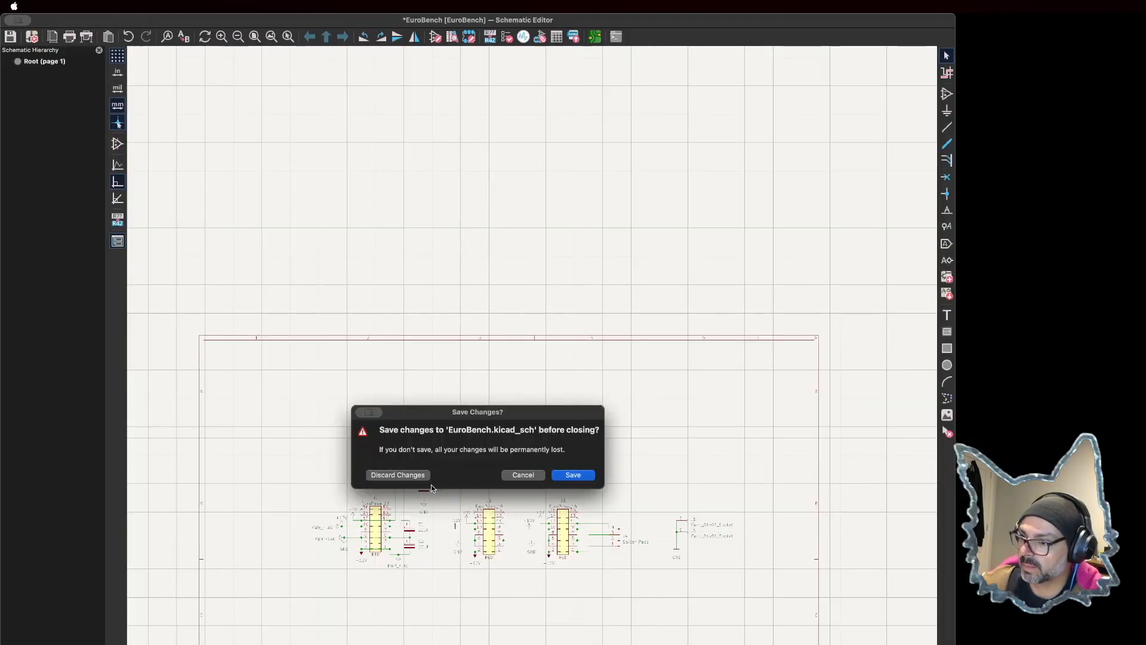
{"action": "left_click", "coordinate": [399, 475]}
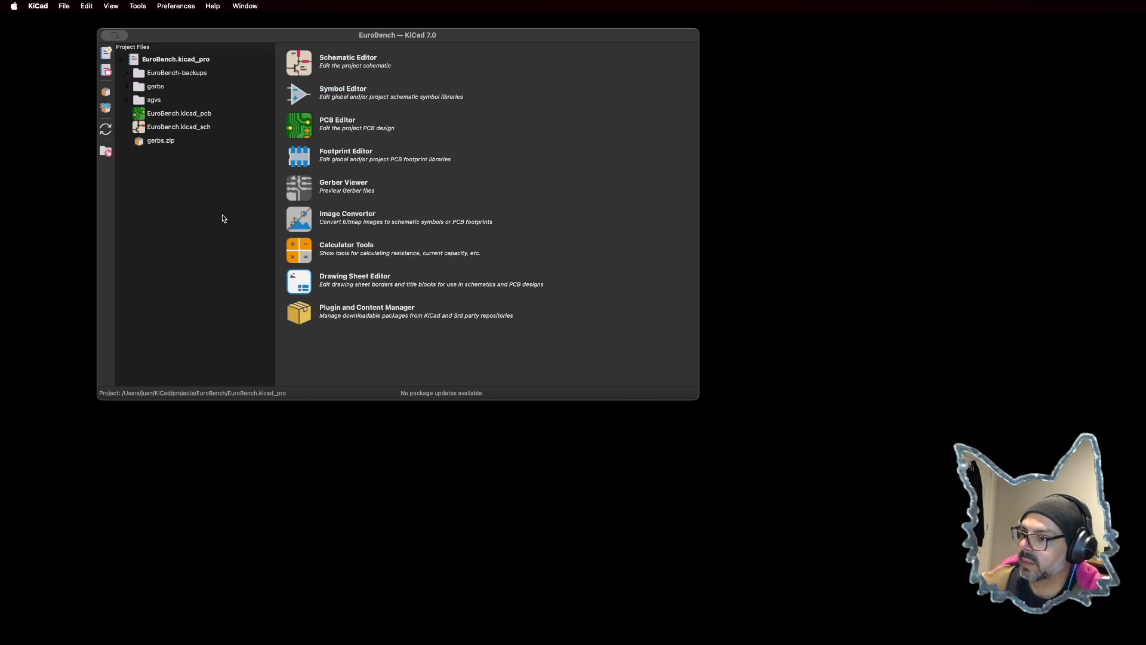
{"action": "scroll", "coordinate": [109, 433], "scroll_direction": "down", "scroll_amount": 15}
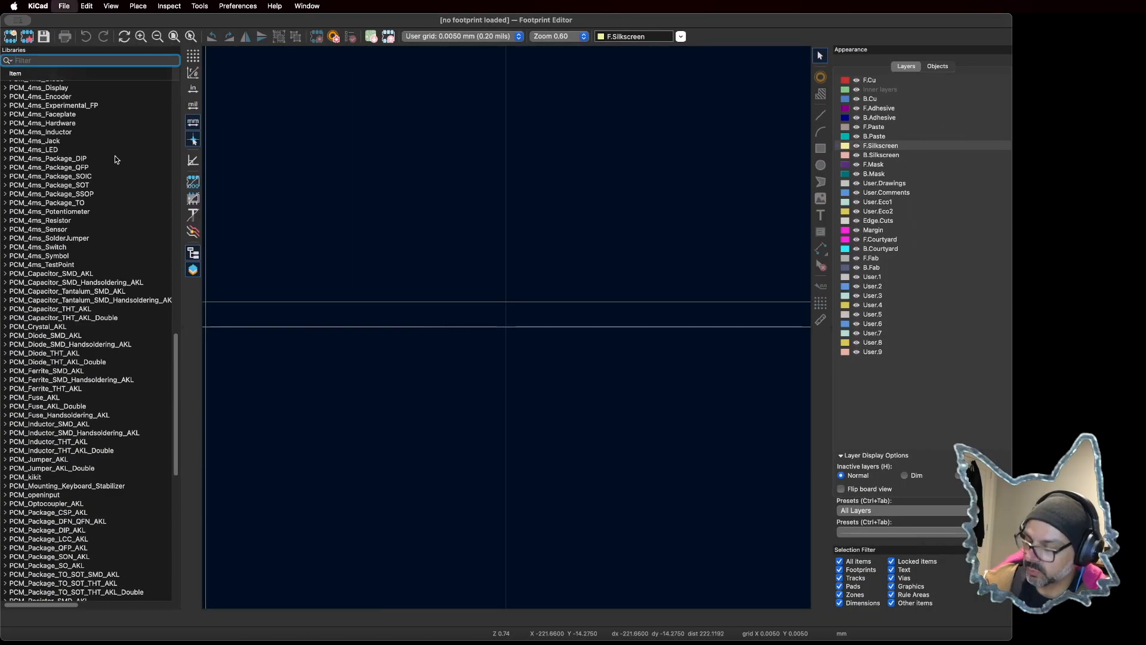
Step: Create a new footprint named Test-grafix and choose its footprint type
{"action": "key", "text": "super+n"}
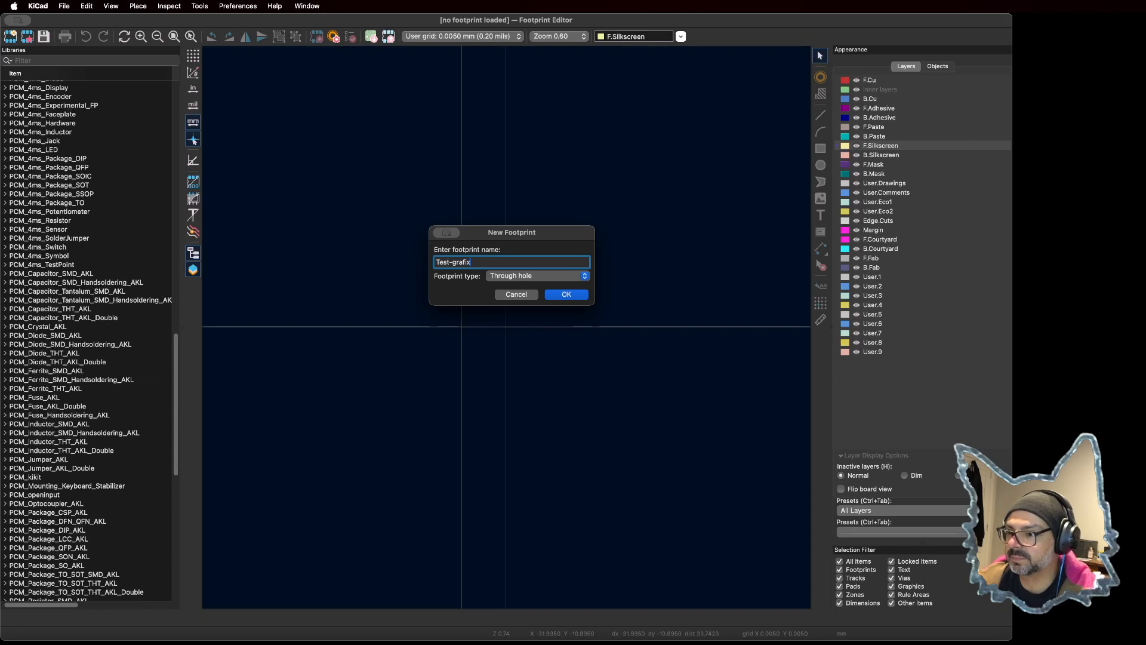
{"action": "left_click", "coordinate": [503, 277]}
{"action": "left_click", "coordinate": [497, 296]}
{"action": "left_click", "coordinate": [567, 296]}
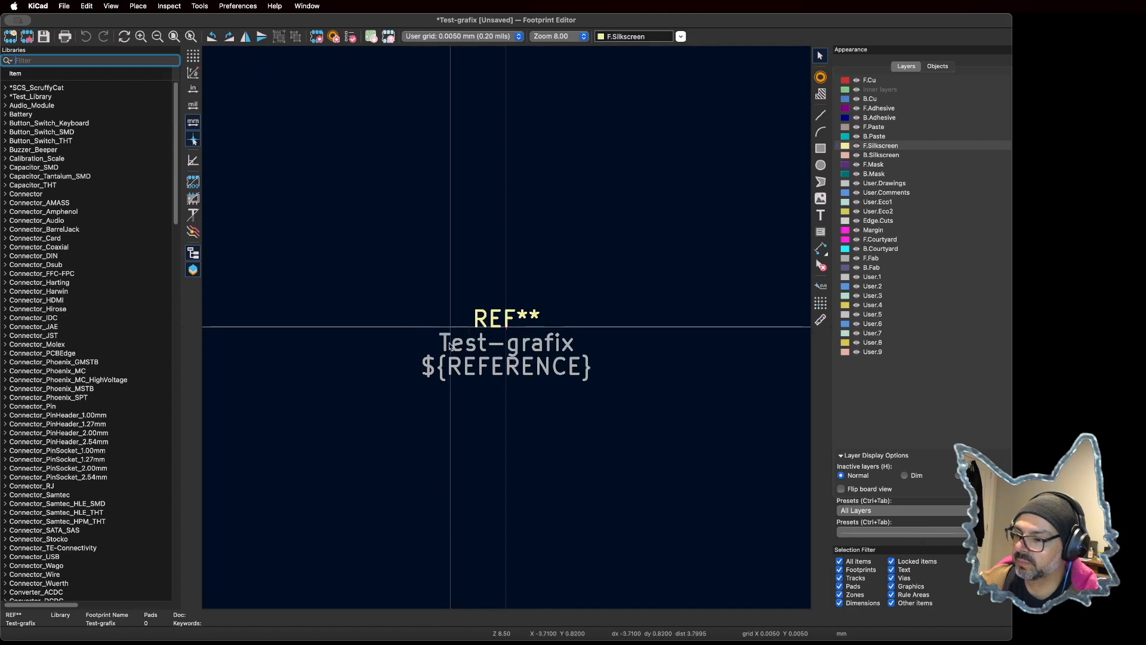
Step: Hide the REF** text of the Test-grafix footprint and delete its ${REFERENCE} text
{"action": "left_click", "coordinate": [497, 319]}
{"action": "left_click", "coordinate": [500, 321]}
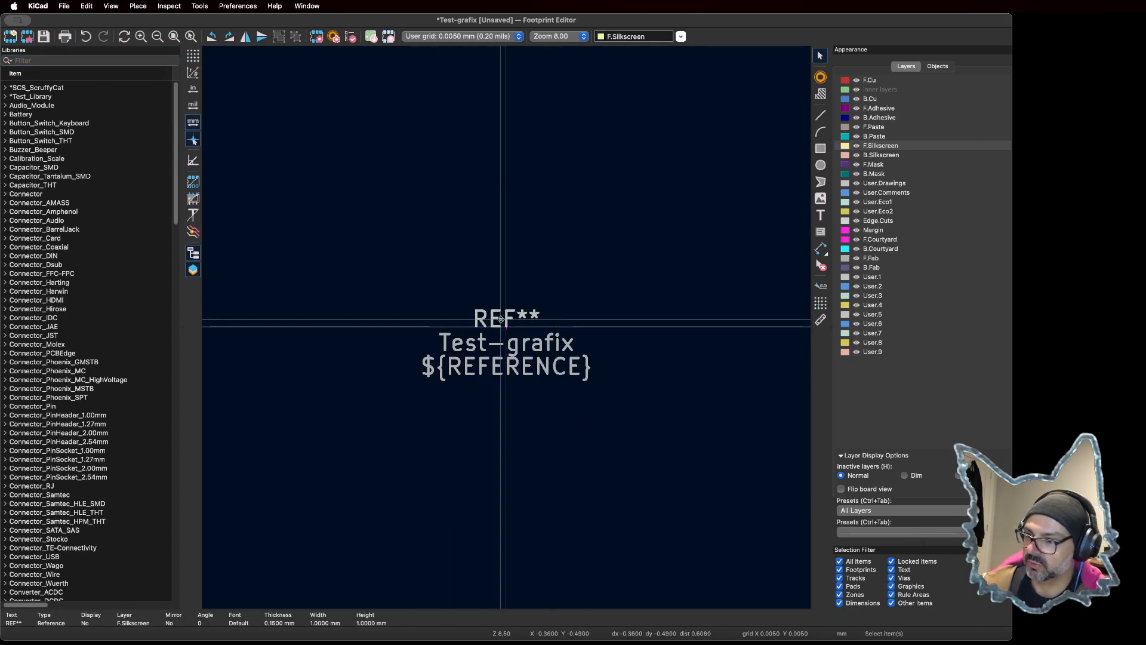
{"action": "key", "text": "Delete"}
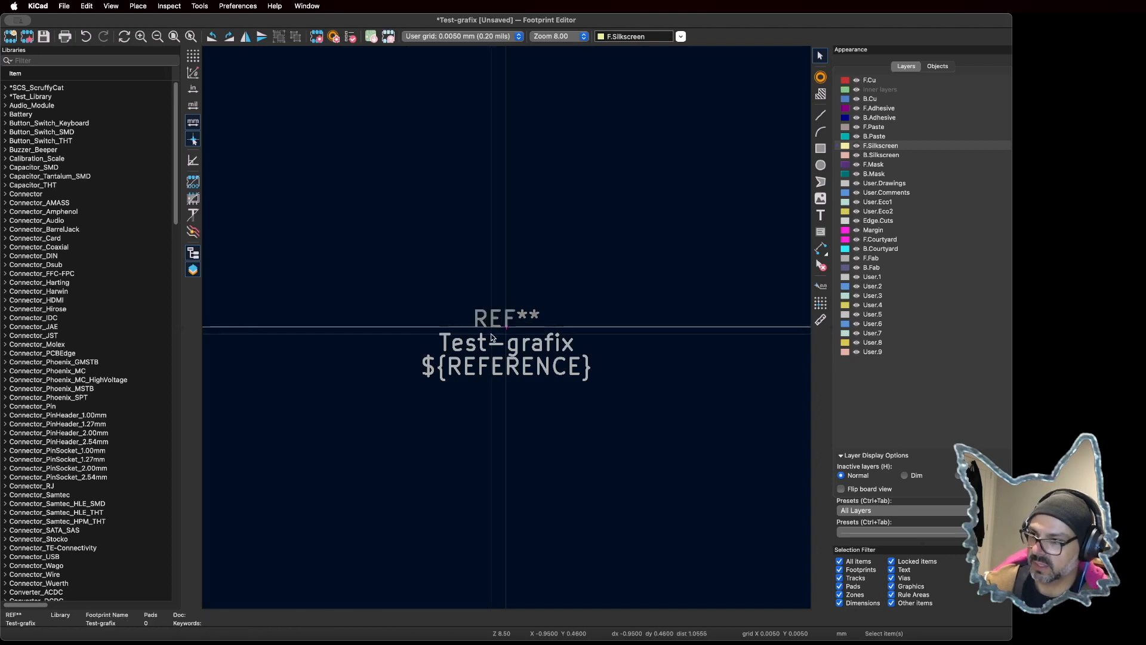
{"action": "left_click", "coordinate": [498, 320]}
{"action": "key", "text": "Delete"}
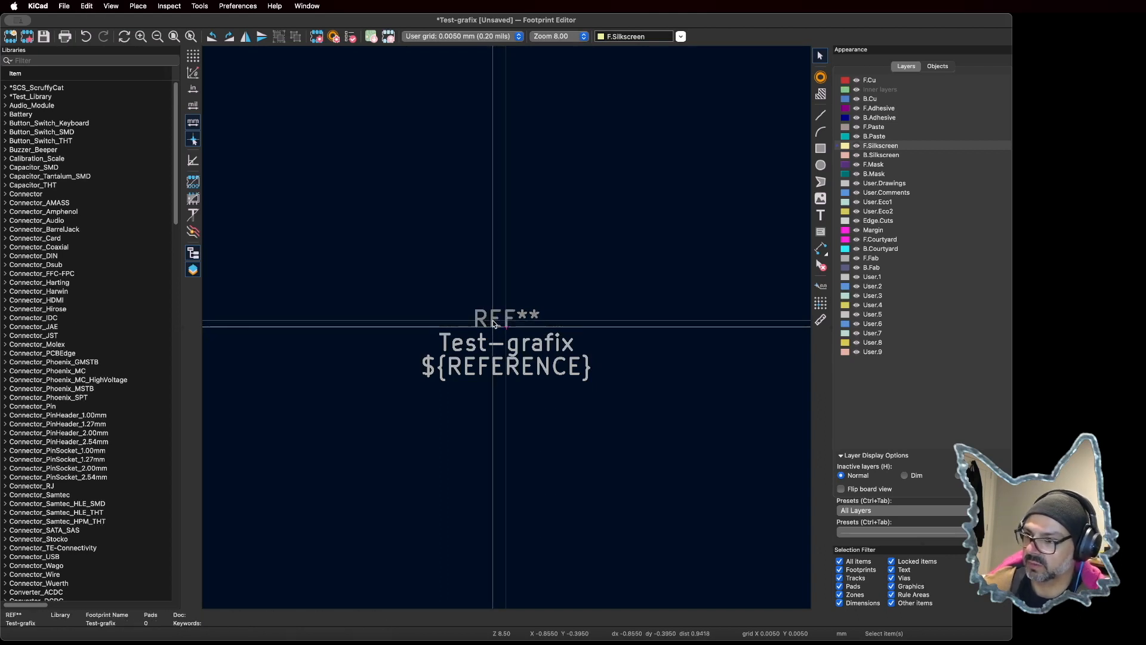
{"action": "left_click_drag", "start_coordinate": [379, 250], "coordinate": [755, 541]}
{"action": "key", "text": "Delete"}
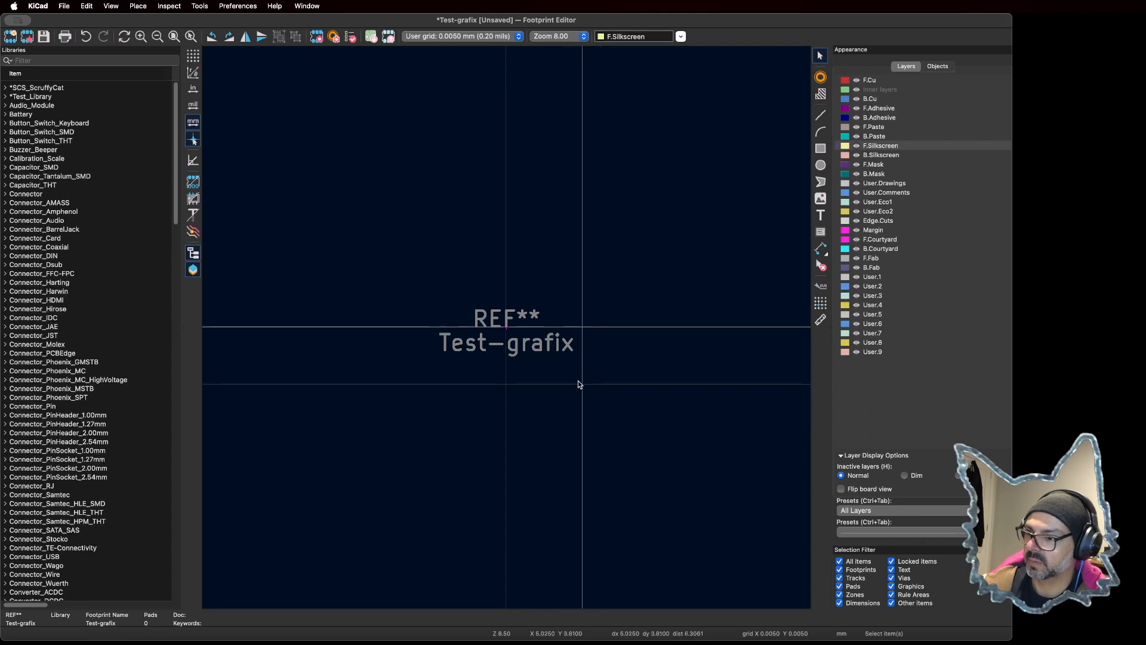
Step: Move the REF** and Test-grafix texts together well below the footprint's origin
{"action": "left_click_drag", "start_coordinate": [383, 289], "coordinate": [671, 418]}
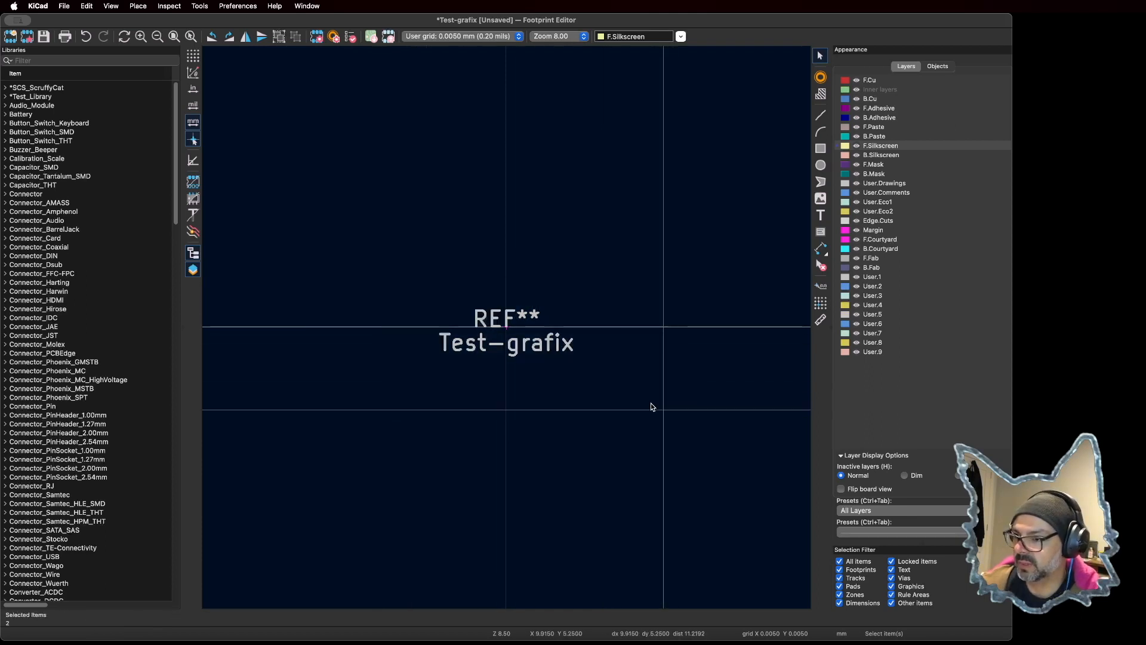
{"action": "key", "text": "m"}
{"action": "left_click", "coordinate": [506, 485]}
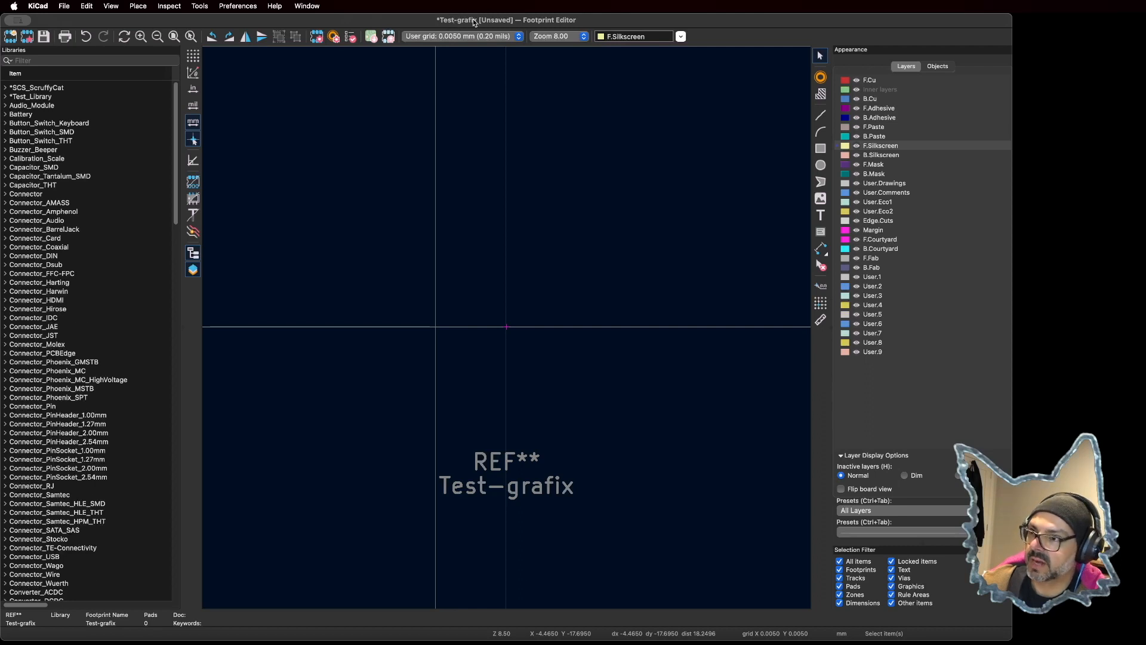
Step: Import the vector graphic Buddy.svg from Documents onto the F.Mask layer at scale 1, as grouped items, centred on the footprint origin
{"action": "left_click", "coordinate": [62, 6]}
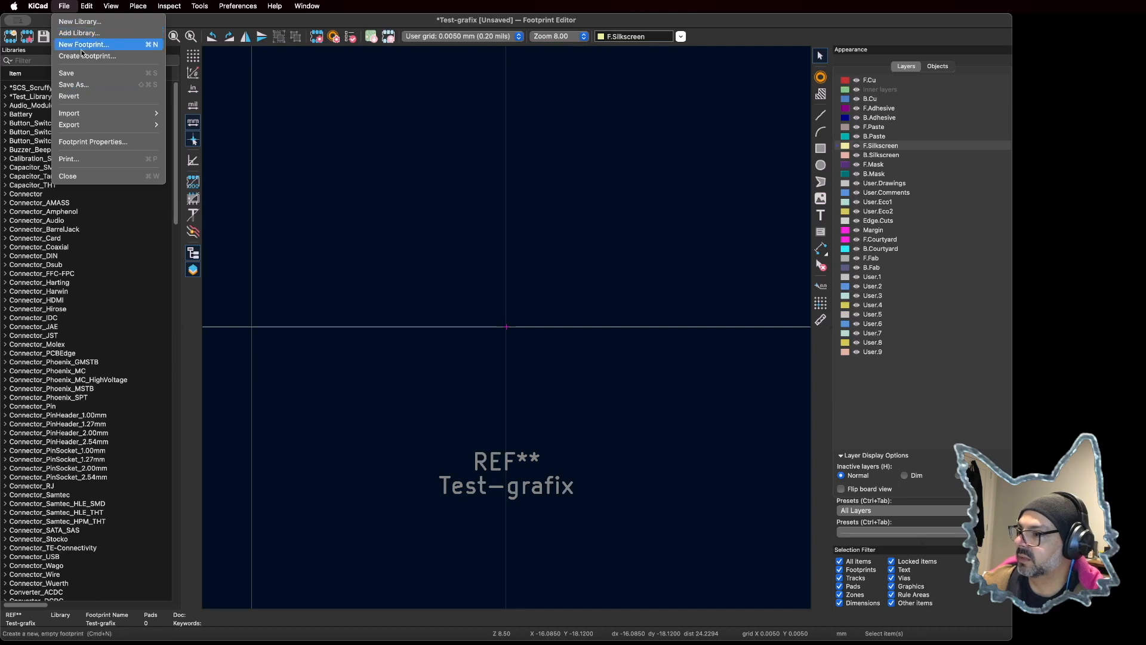
{"action": "mouse_move", "coordinate": [73, 113]}
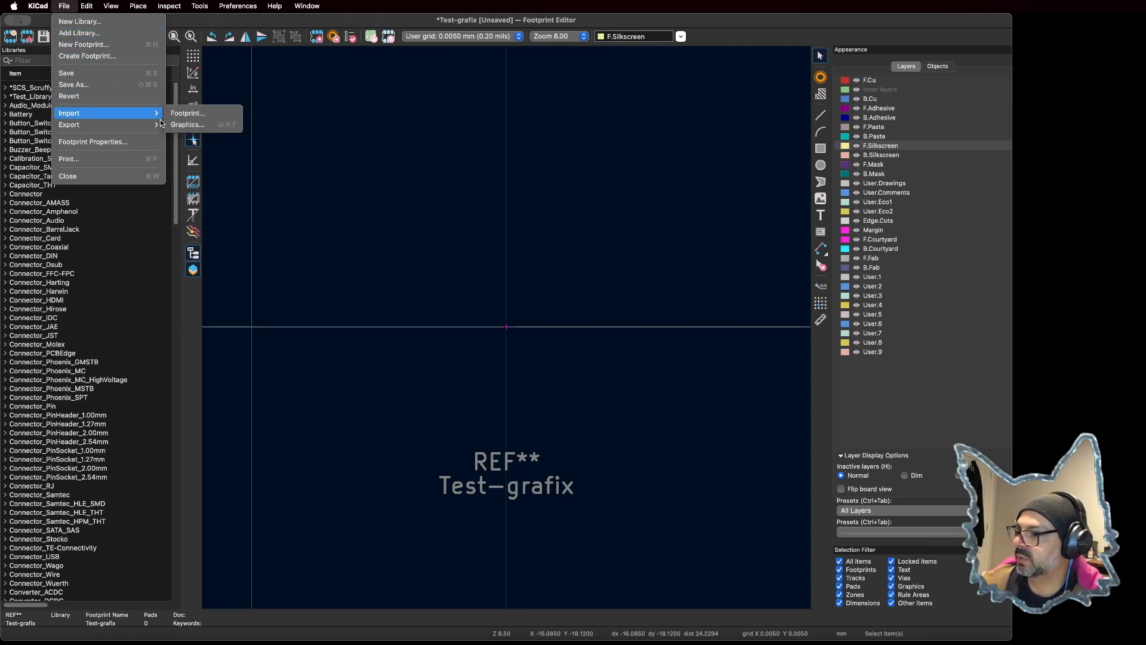
{"action": "left_click", "coordinate": [182, 125]}
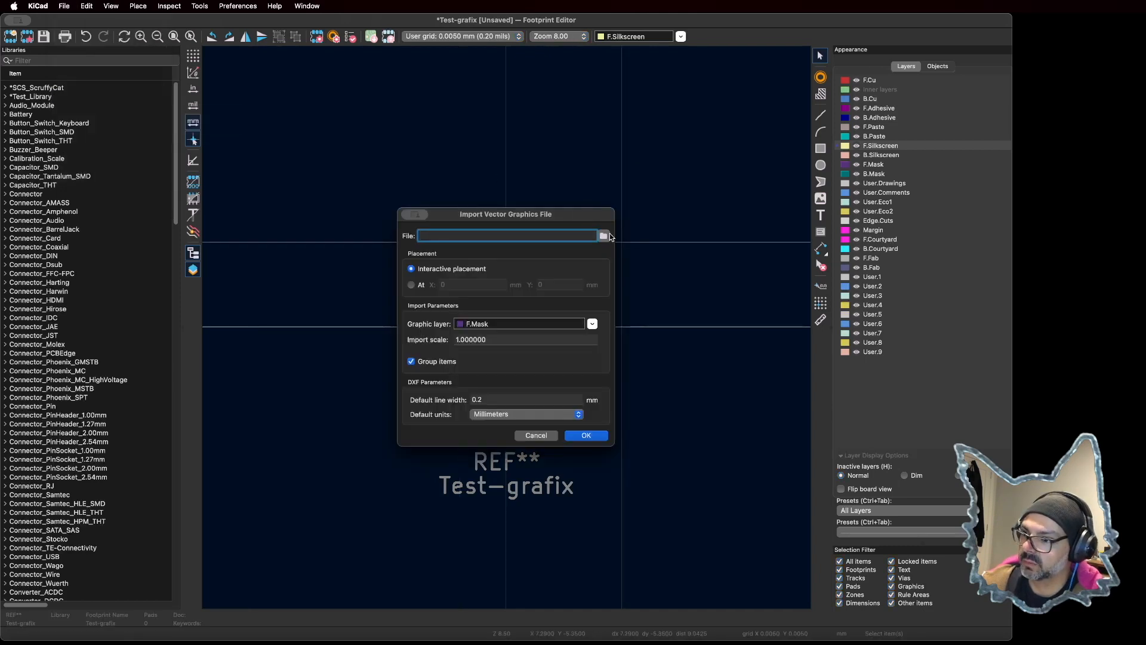
{"action": "left_click", "coordinate": [603, 236]}
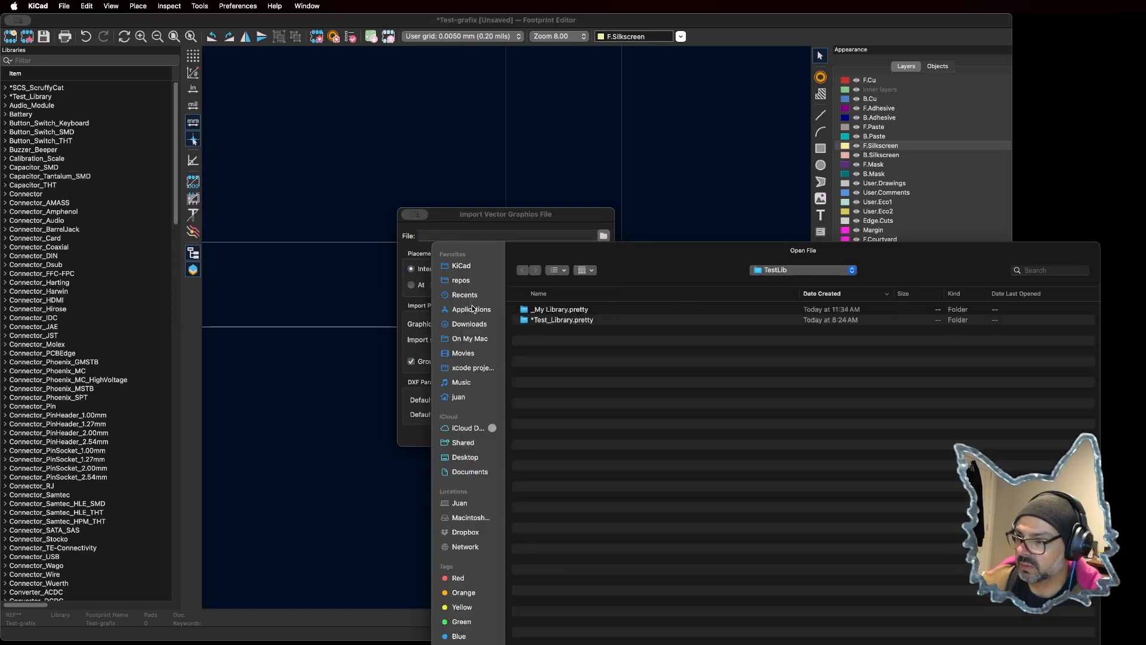
{"action": "left_click", "coordinate": [464, 473]}
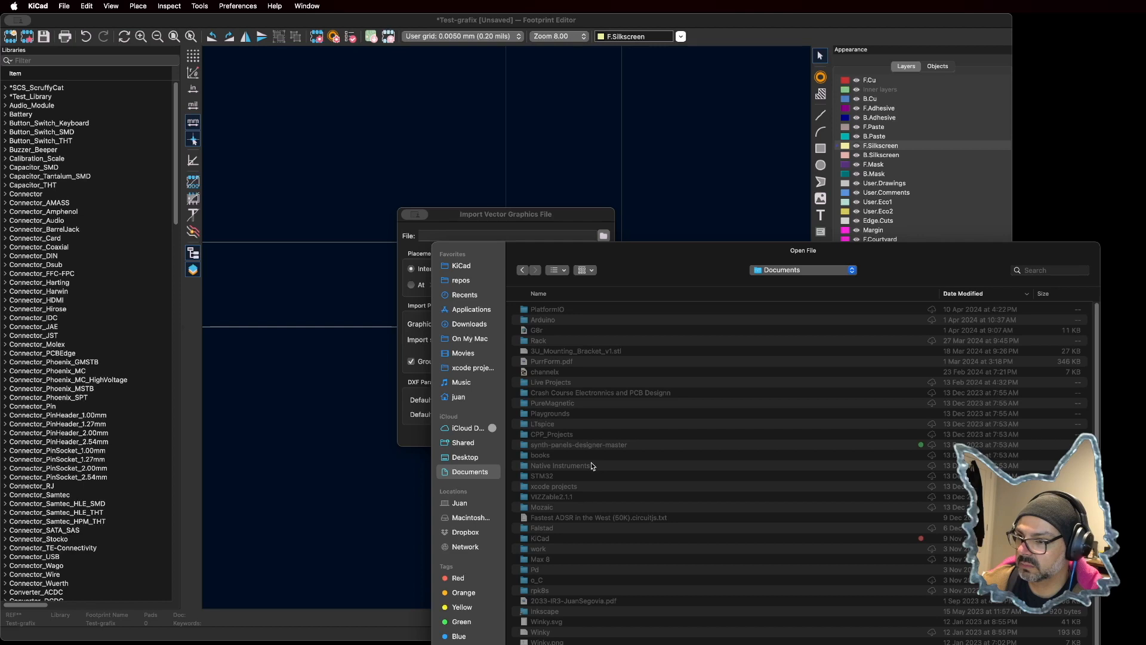
{"action": "scroll", "coordinate": [585, 420], "scroll_direction": "down", "scroll_amount": 3}
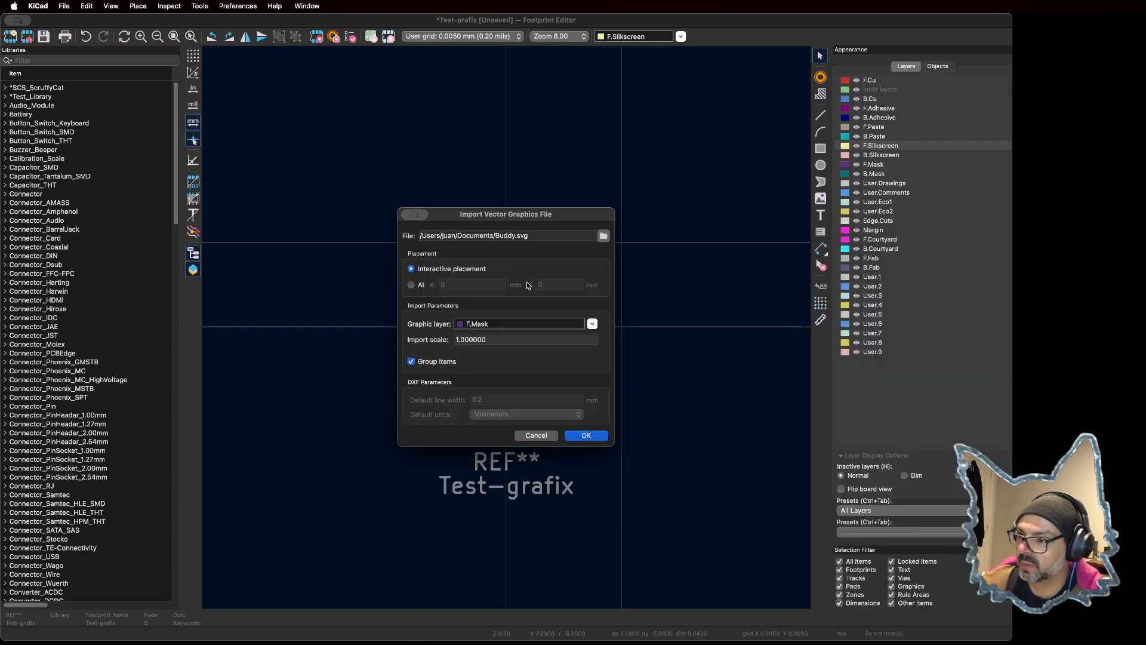
{"action": "left_click", "coordinate": [587, 435]}
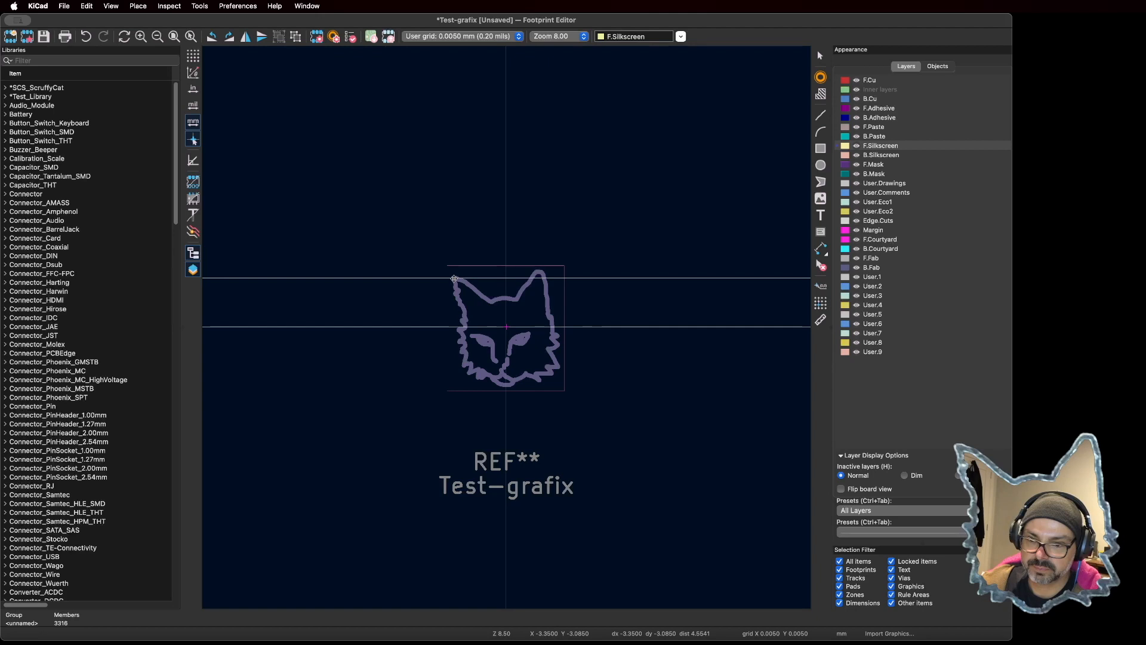
{"action": "left_click", "coordinate": [454, 278]}
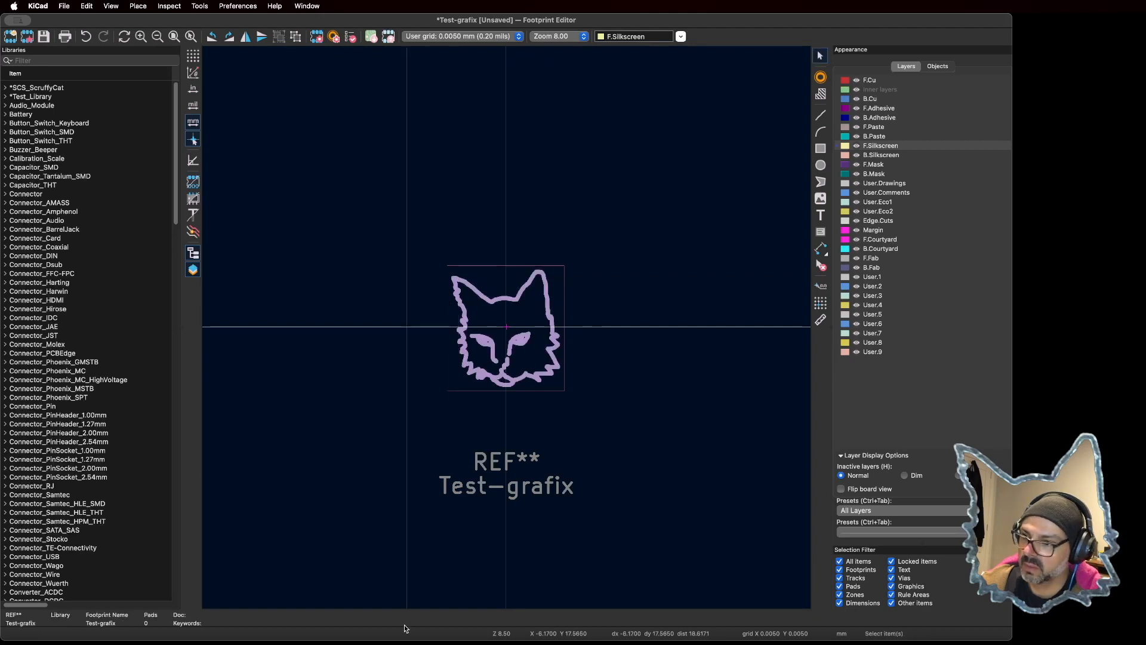
Step: Move the REF** and Test-grafix texts directly beneath the cat graphic and save the footprint as Buddy in the *SCS_ScruffyCat library
{"action": "left_click_drag", "start_coordinate": [508, 459], "coordinate": [510, 409]}
{"action": "left_click_drag", "start_coordinate": [542, 485], "coordinate": [512, 440]}
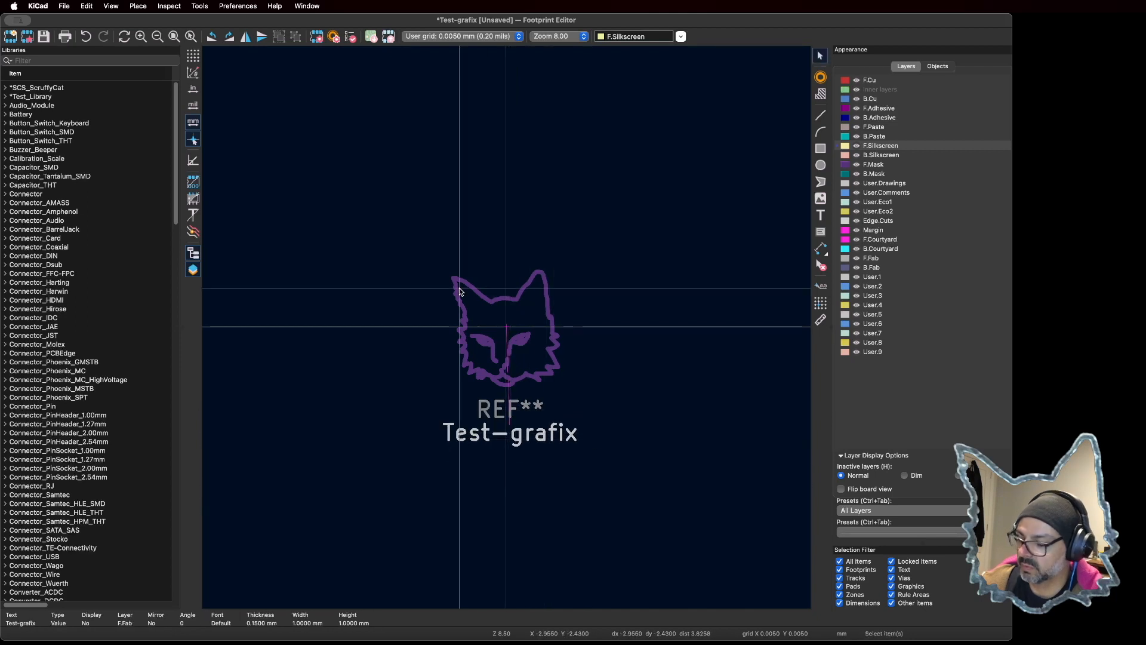
{"action": "key", "text": "ctrl+s"}
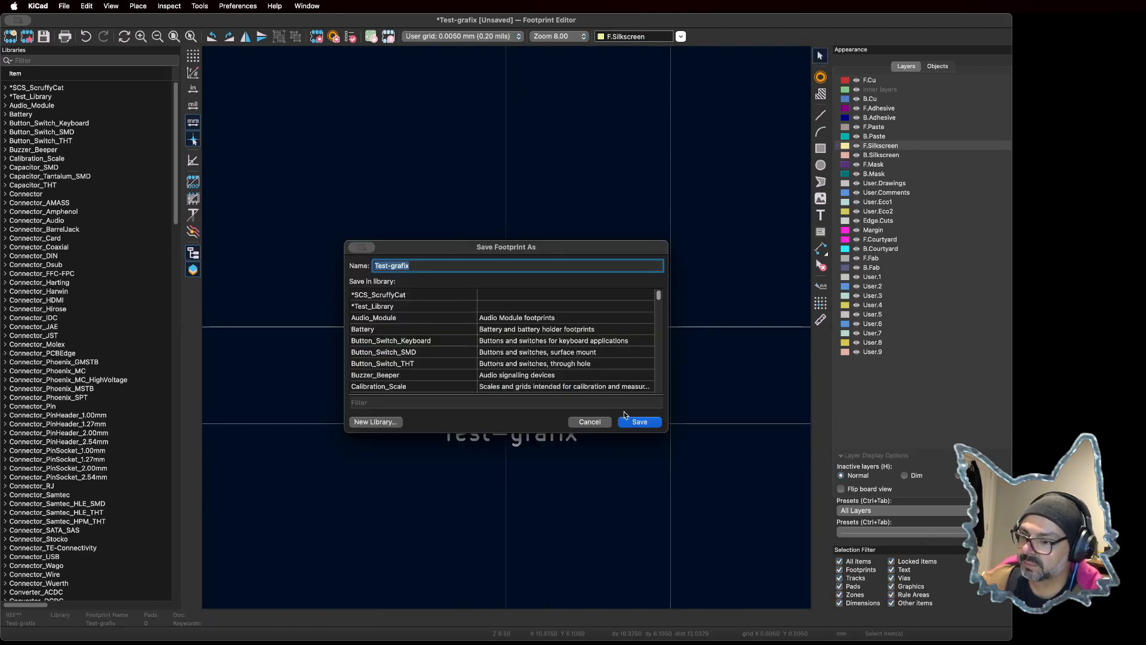
{"action": "type", "text": "Buddy"}
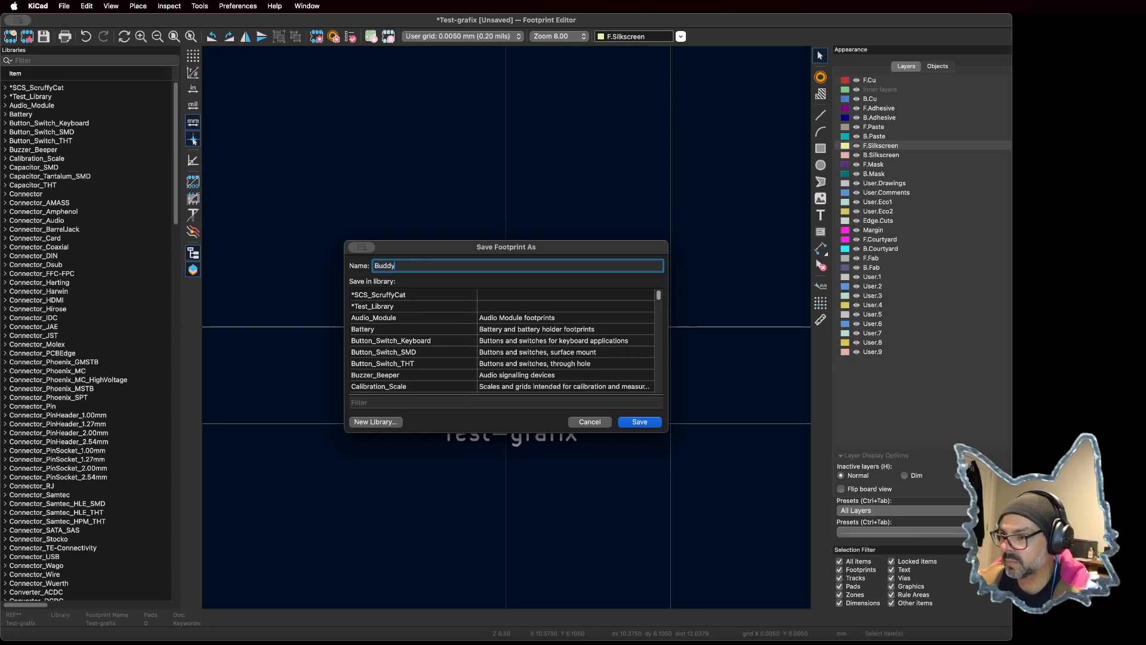
{"action": "left_click", "coordinate": [415, 298]}
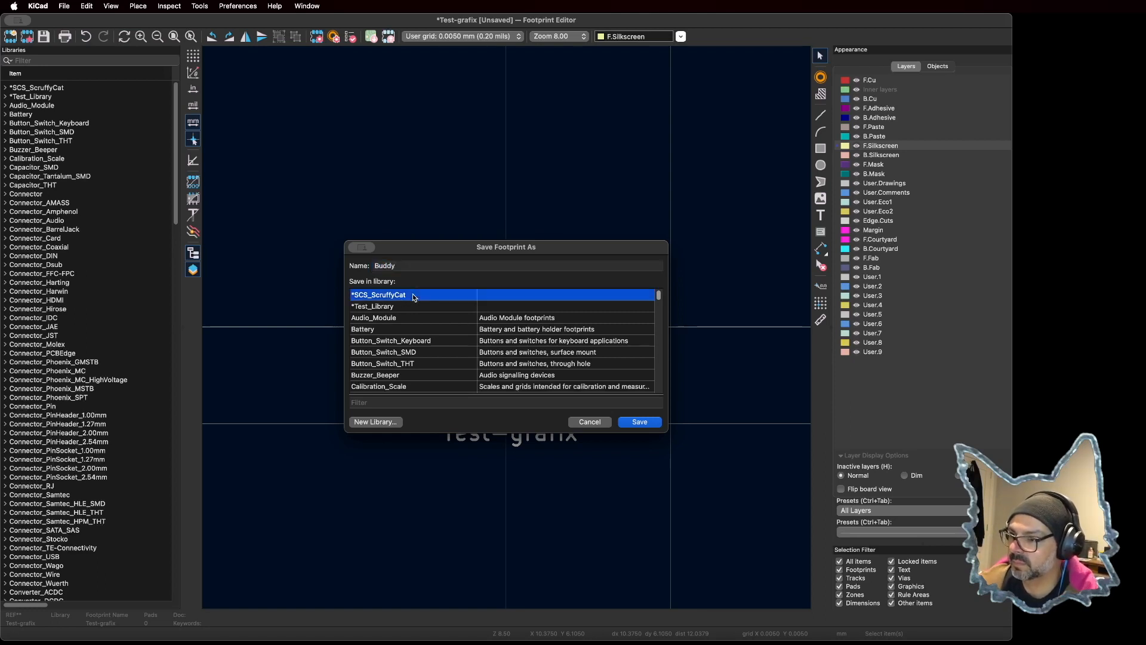
{"action": "left_click", "coordinate": [639, 422]}
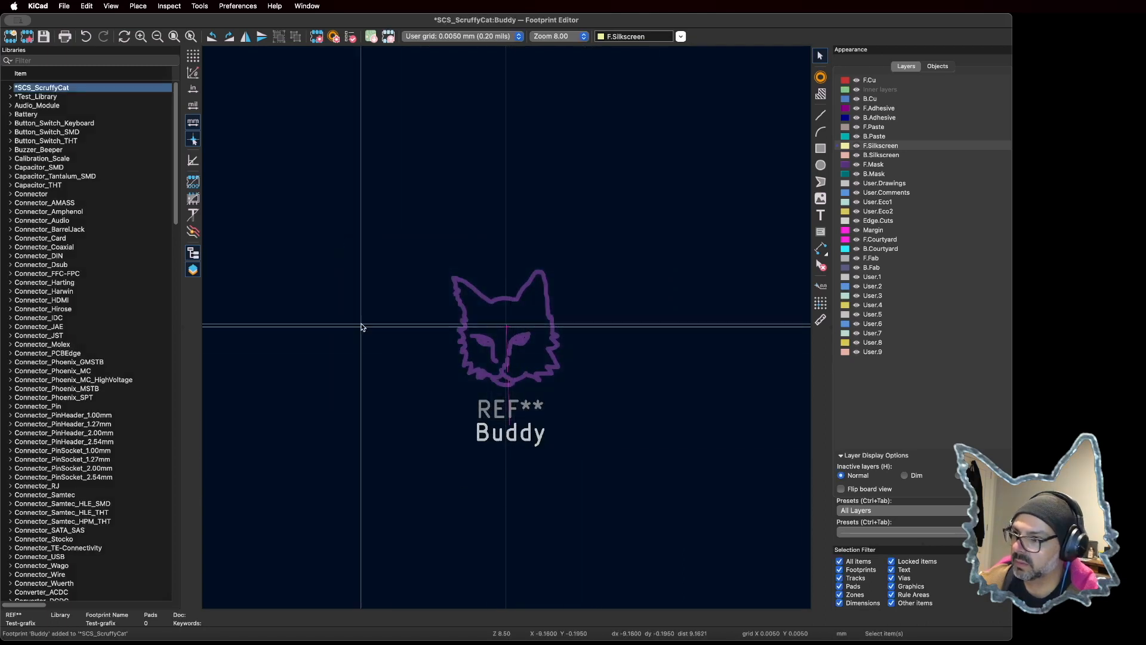
Step: Switch to the PCB Editor and place the Buddy footprint from the *SCS_ScruffyCat library in the empty area beside the upper part of the board
{"action": "key", "text": "super+w"}
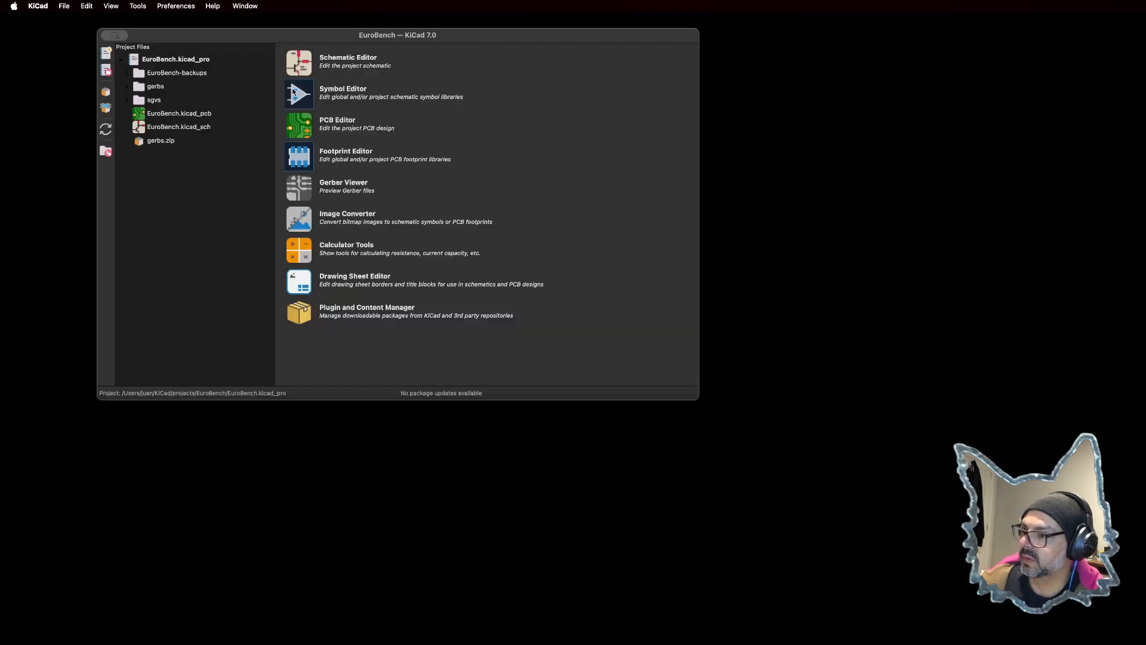
{"action": "left_click", "coordinate": [296, 136]}
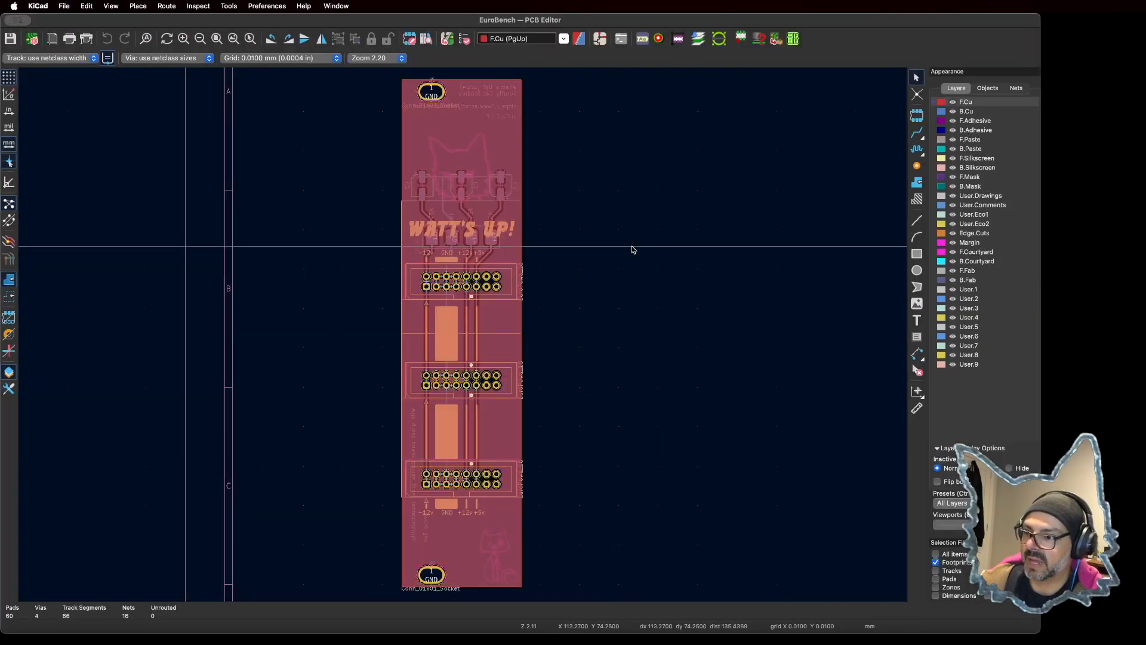
{"action": "key", "text": "a"}
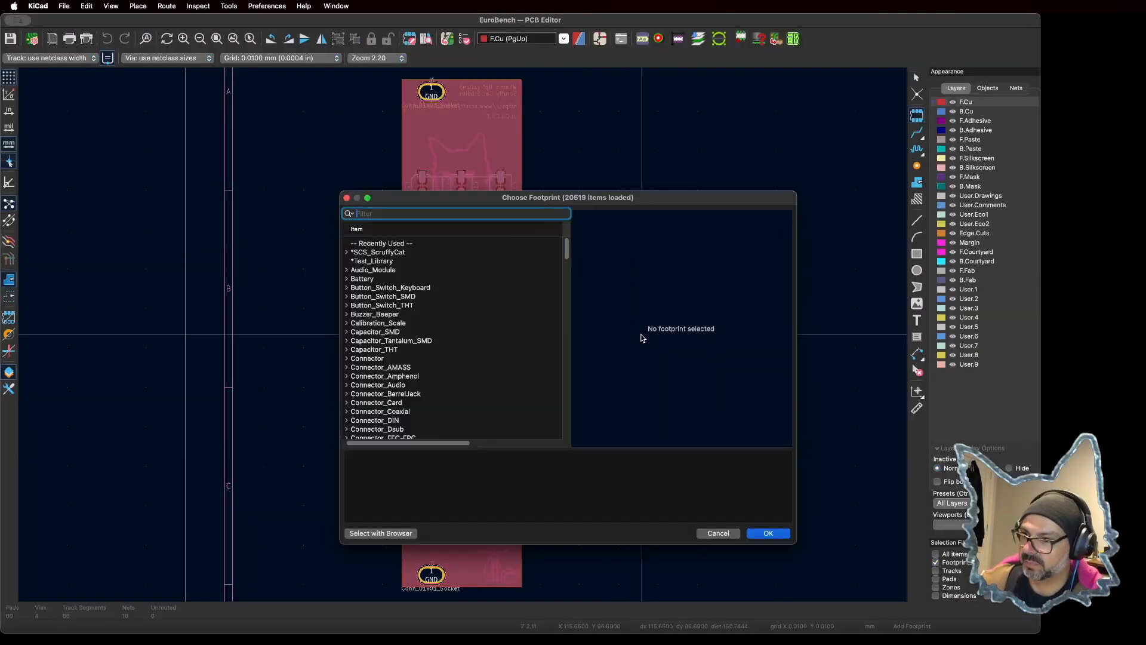
{"action": "left_click", "coordinate": [380, 253]}
{"action": "scroll", "coordinate": [417, 338], "scroll_direction": "down", "scroll_amount": 3}
{"action": "scroll", "coordinate": [433, 367], "scroll_direction": "up", "scroll_amount": 3}
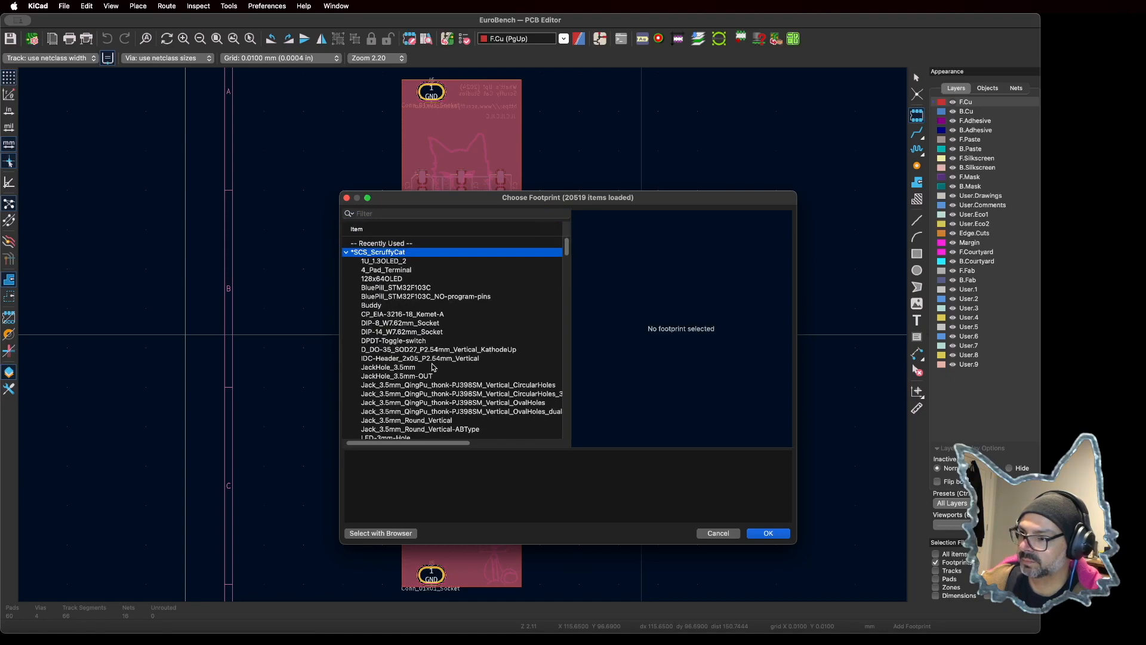
{"action": "left_click", "coordinate": [379, 305]}
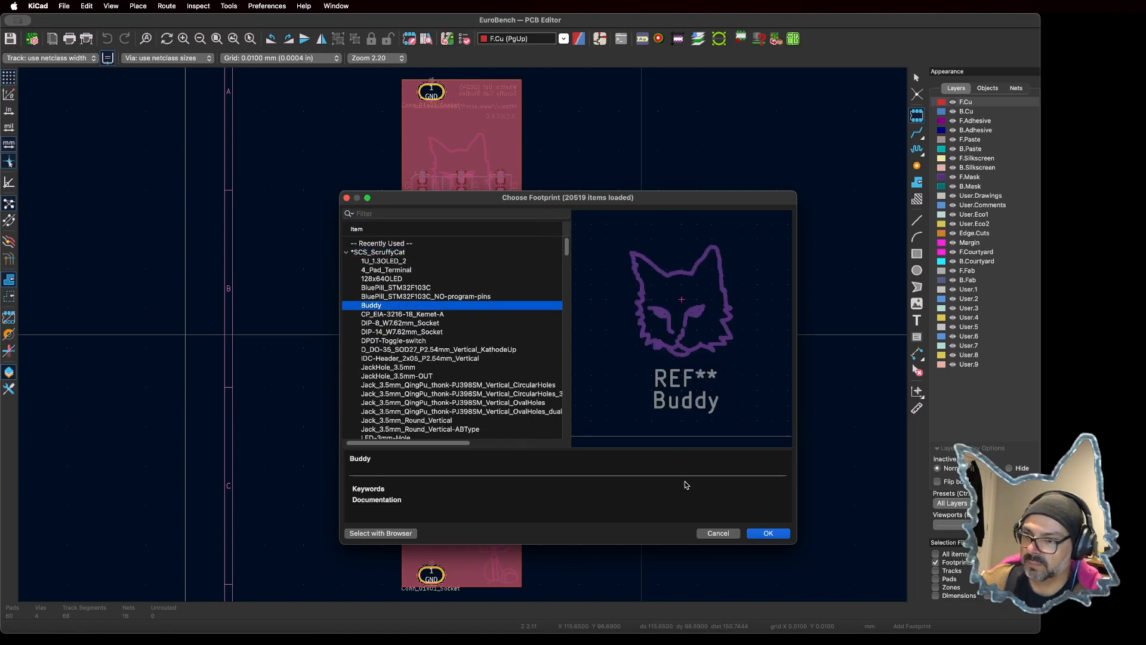
{"action": "left_click", "coordinate": [764, 533]}
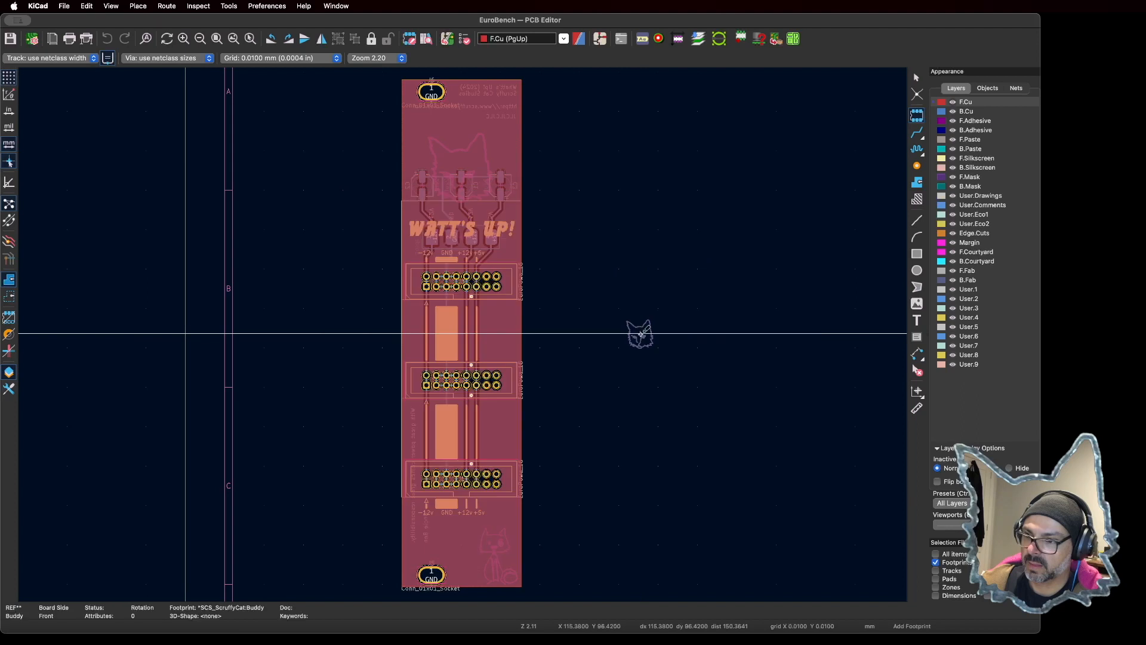
{"action": "left_click", "coordinate": [575, 180]}
{"action": "key", "text": "Escape"}
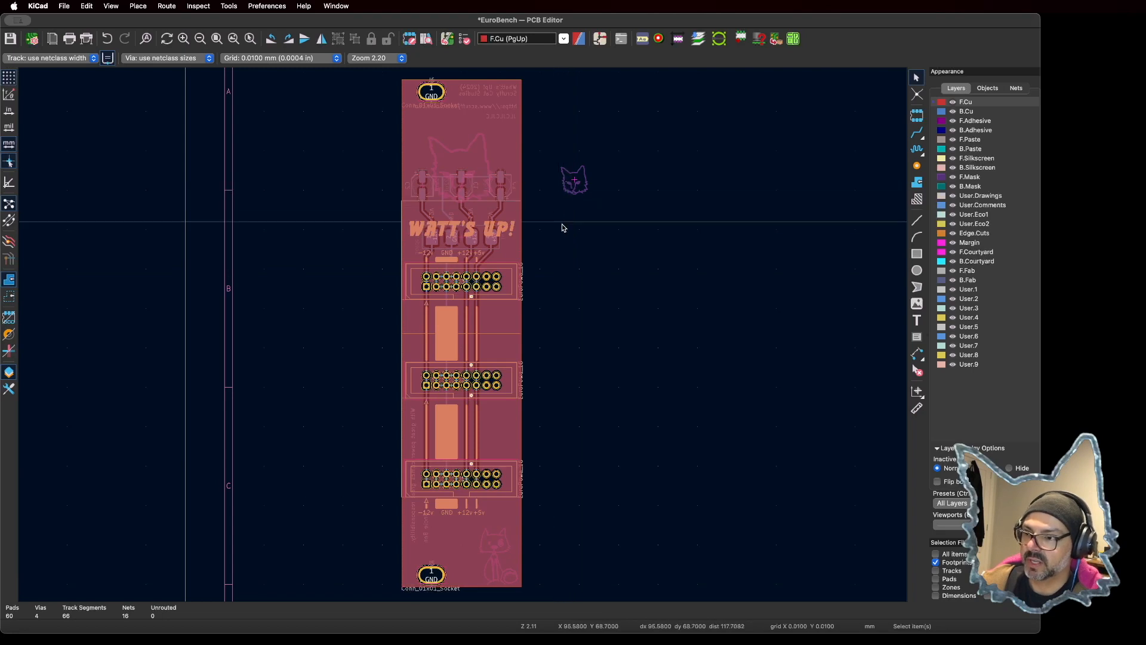
Step: Delete the Buddy footprint beside the board and close the PCB Editor, discarding the changes
{"action": "left_click_drag", "start_coordinate": [553, 155], "coordinate": [624, 214]}
{"action": "key", "text": "Delete"}
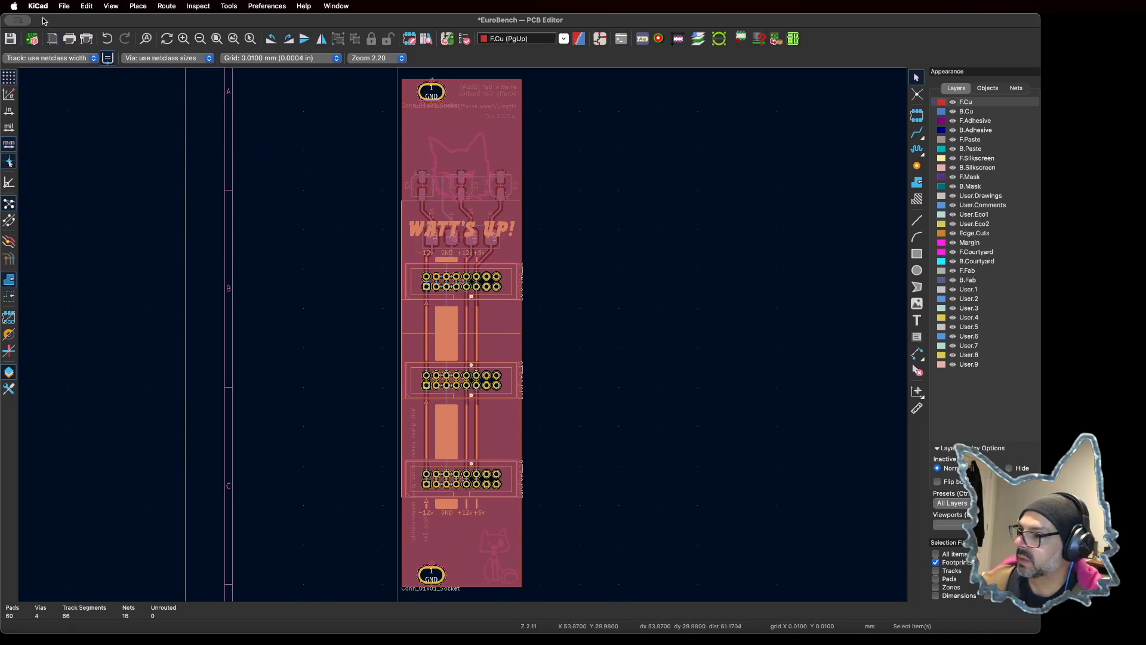
{"action": "left_click", "coordinate": [64, 6]}
{"action": "mouse_move", "coordinate": [48, 4]}
{"action": "left_click", "coordinate": [44, 38]}
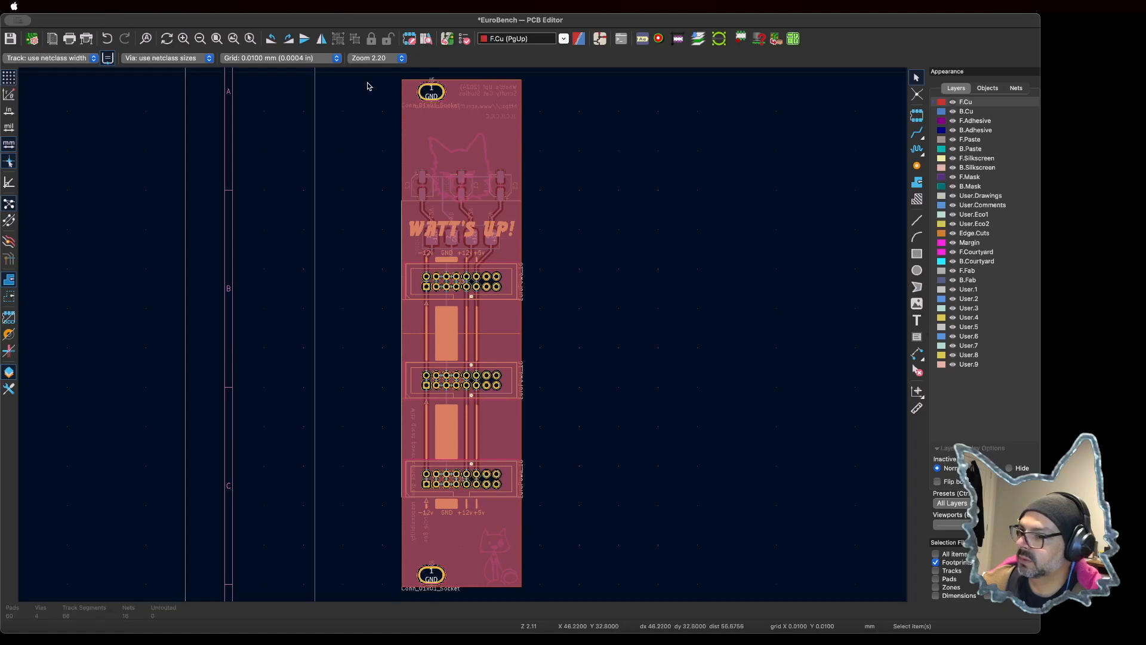
{"action": "left_click", "coordinate": [452, 354]}
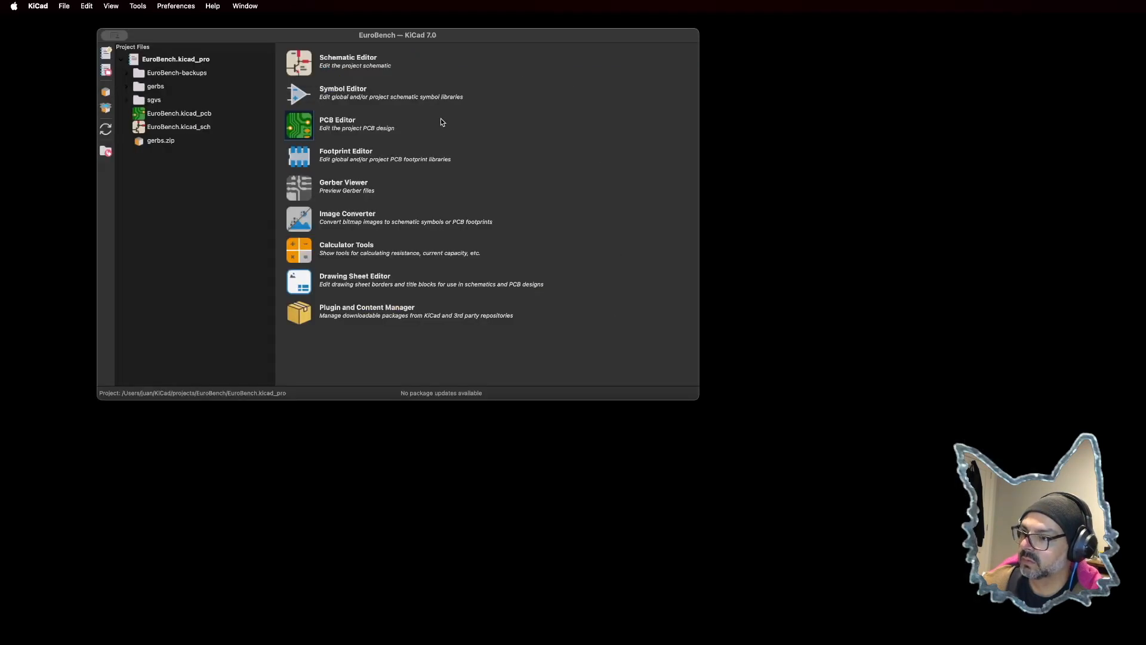
Step: Open the JackHole_3.5mm footprint from the *SCS_ScruffyCat library in the Footprint Editor and view it in 3D
{"action": "left_click", "coordinate": [307, 165]}
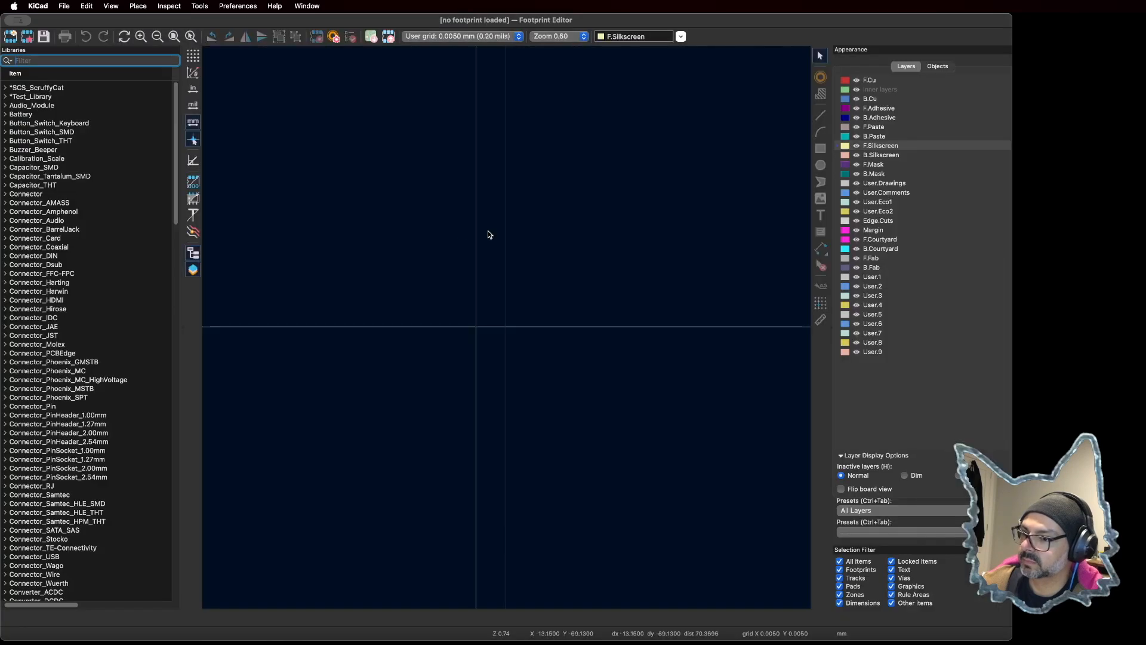
{"action": "double_click", "coordinate": [24, 88]}
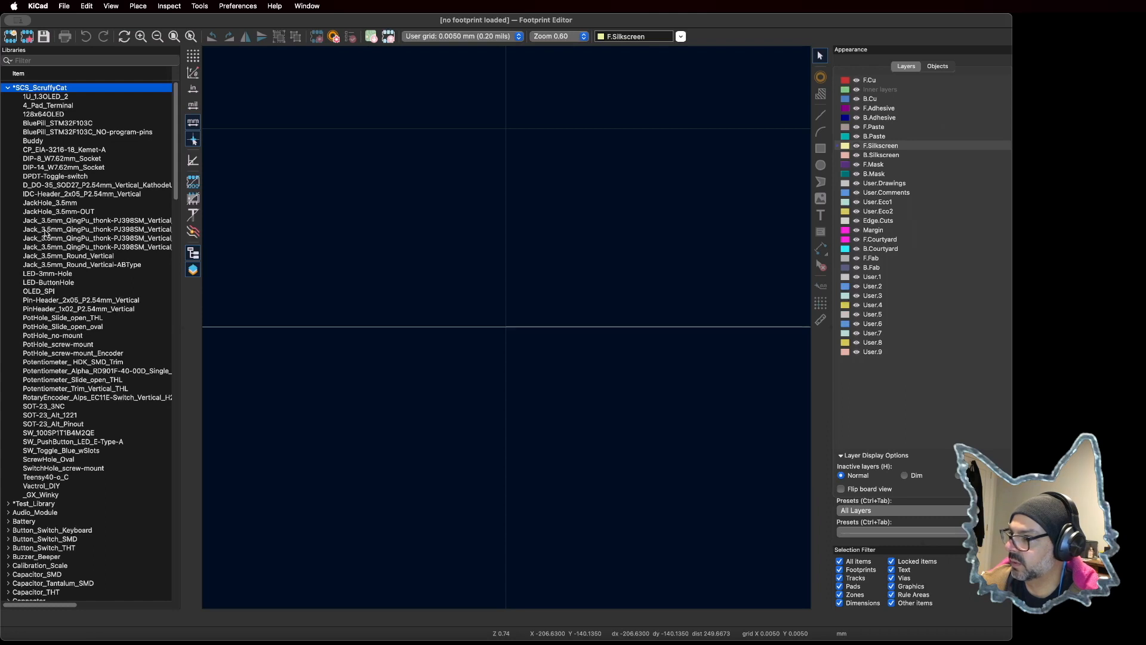
{"action": "left_click", "coordinate": [40, 203]}
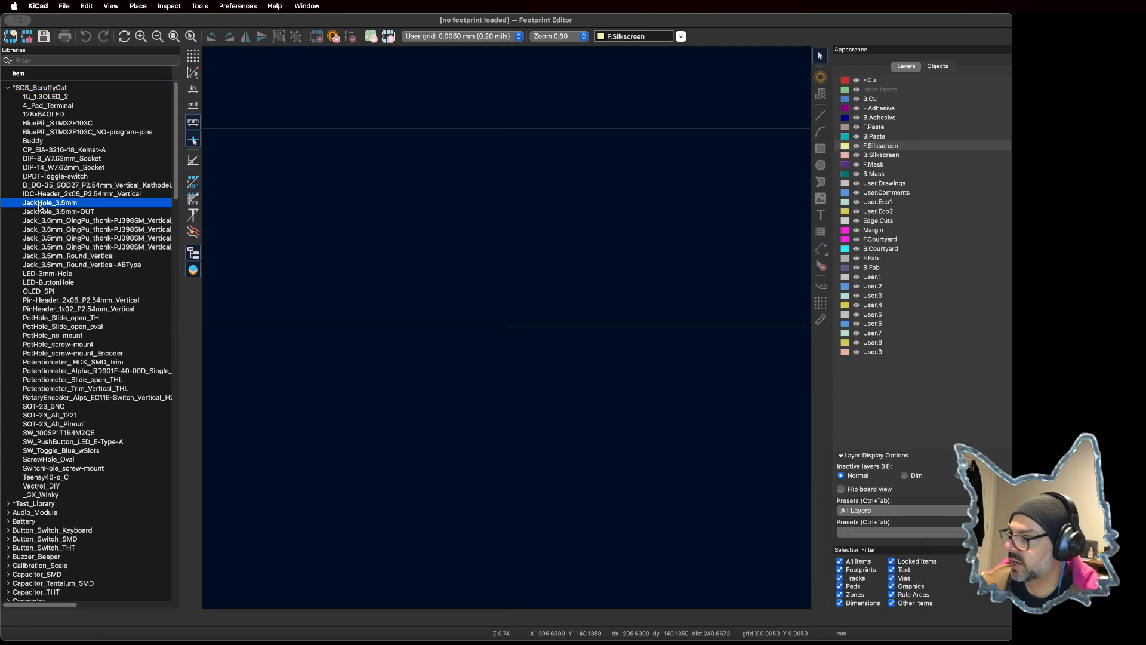
{"action": "left_click", "coordinate": [53, 213]}
{"action": "double_click", "coordinate": [42, 203]}
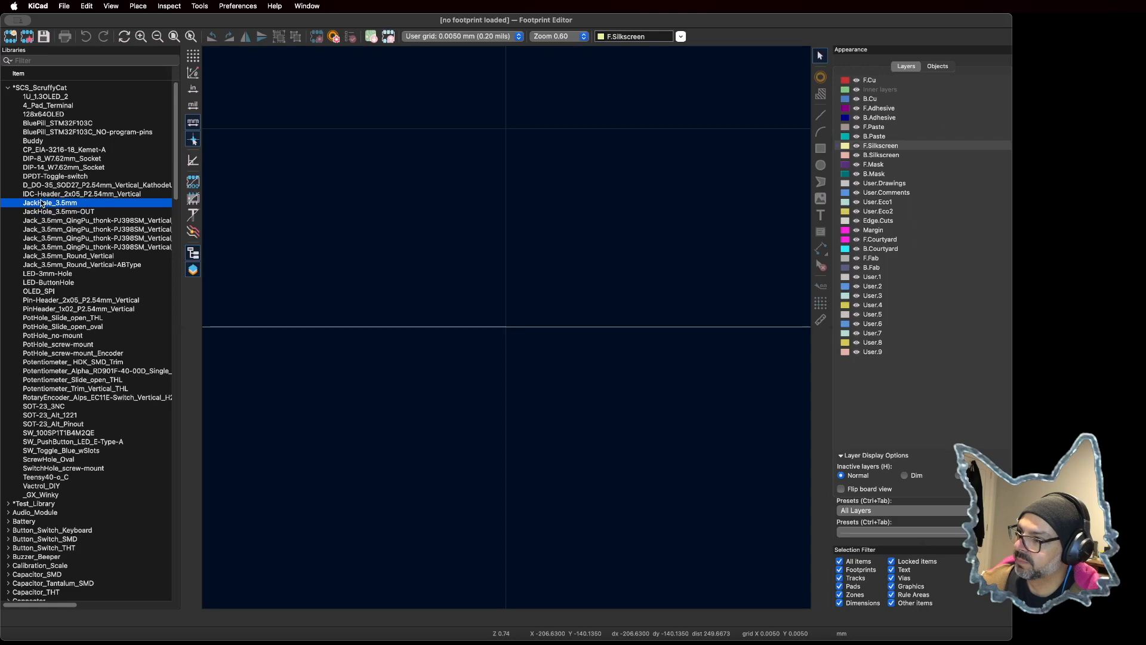
{"action": "scroll", "coordinate": [507, 330], "scroll_direction": "down", "scroll_amount": 1}
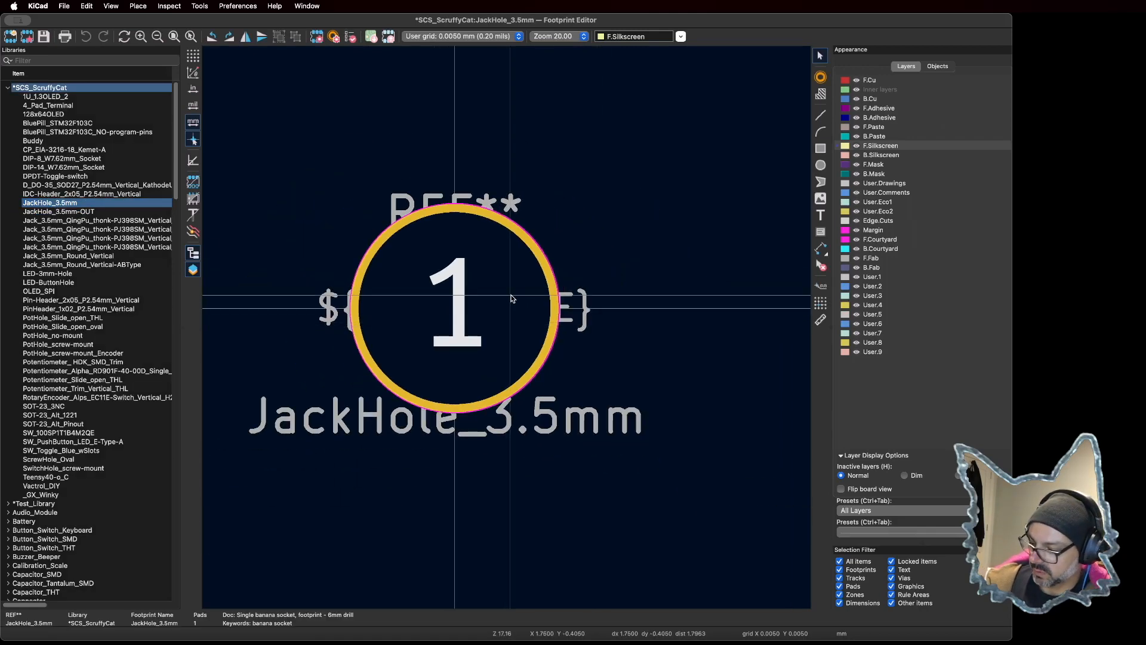
{"action": "key", "text": "alt+3"}
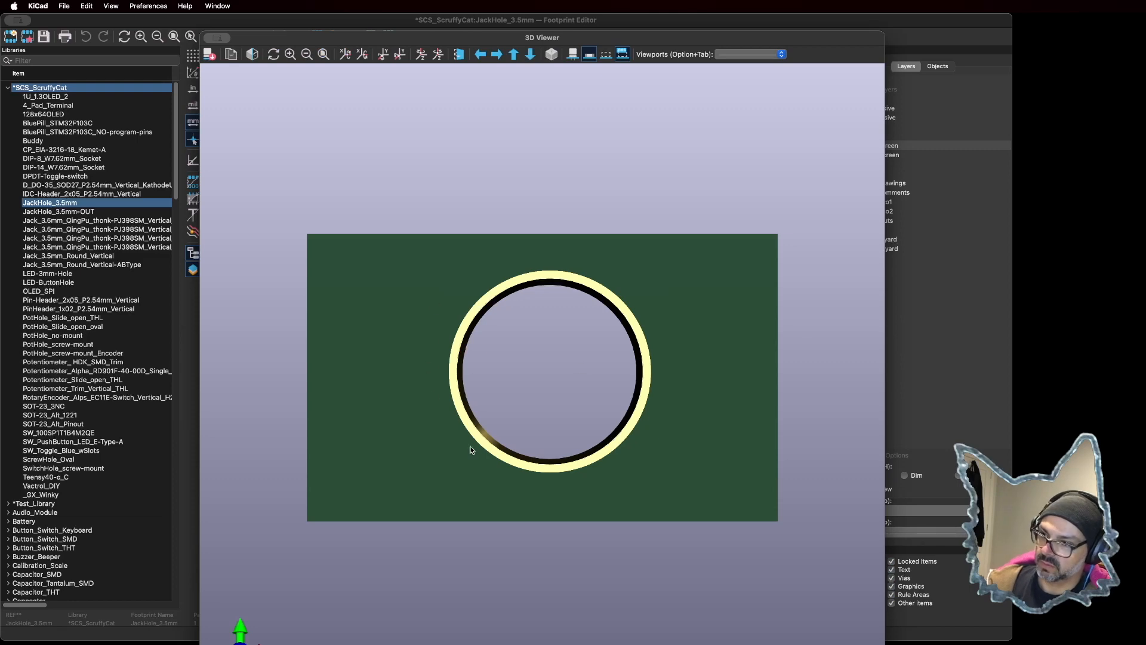
Step: Open the JackHole_3.5mm-OUT footprint and widen the library list to fit the long footprint names
{"action": "left_click", "coordinate": [49, 211]}
{"action": "double_click", "coordinate": [49, 211]}
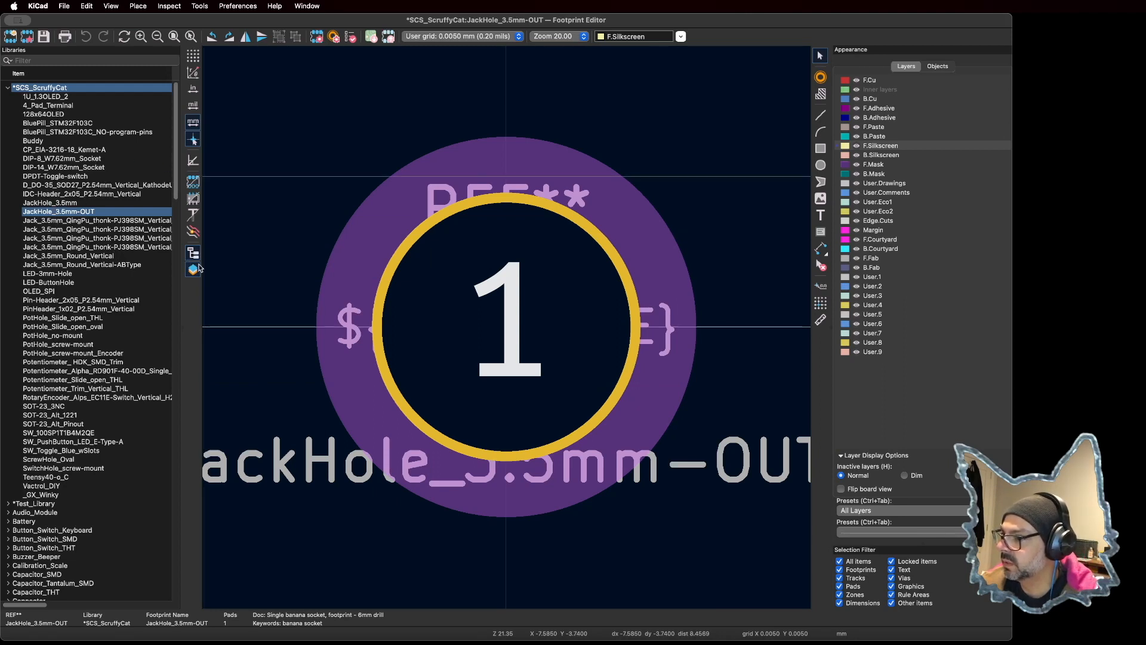
{"action": "left_click_drag", "start_coordinate": [180, 265], "coordinate": [266, 271]}
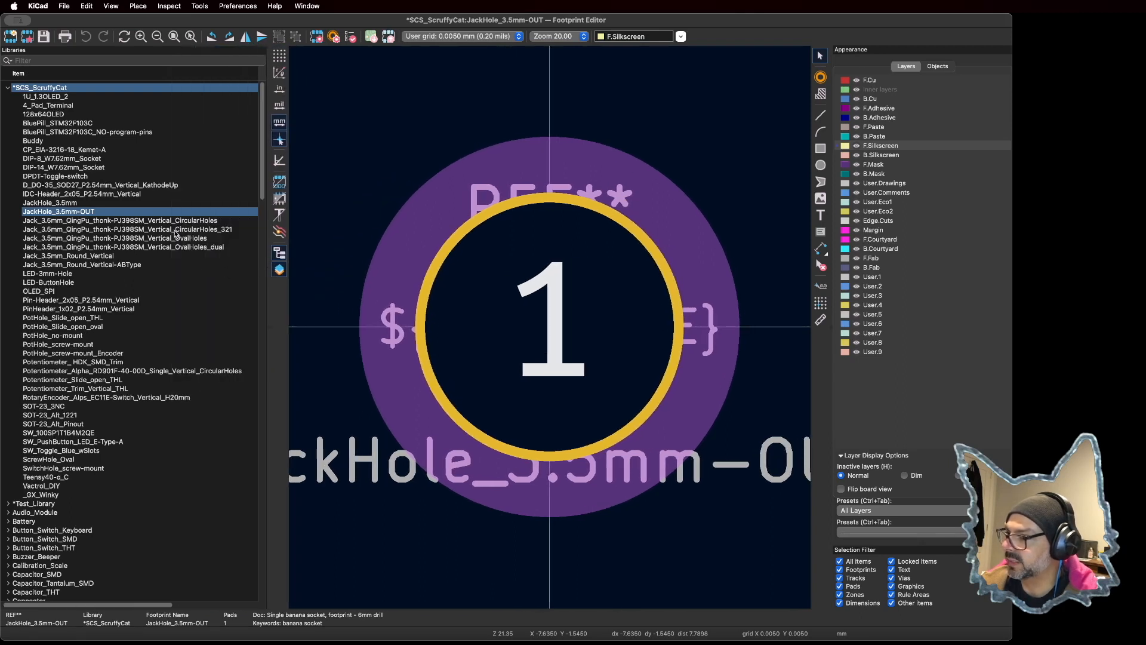
Step: Examine the PotHole_screw-mount and PotHole_screw-mount_Encoder footprints, viewing the encoder footprint in 3D before closing the 3D view
{"action": "double_click", "coordinate": [38, 345]}
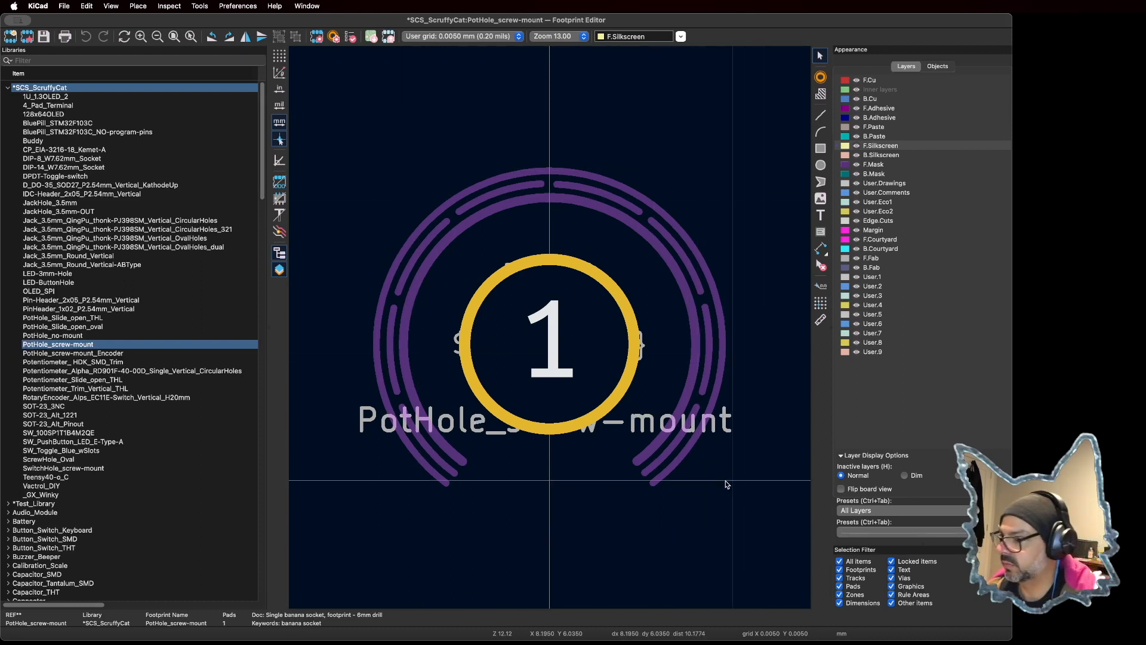
{"action": "double_click", "coordinate": [47, 353]}
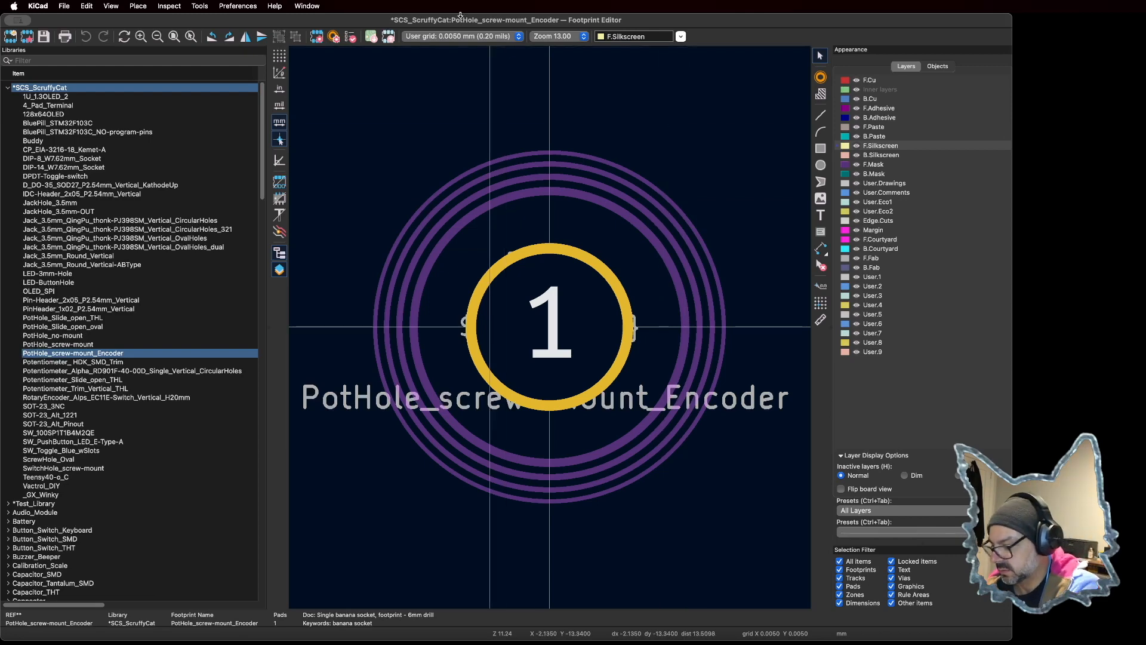
{"action": "key", "text": "alt+3"}
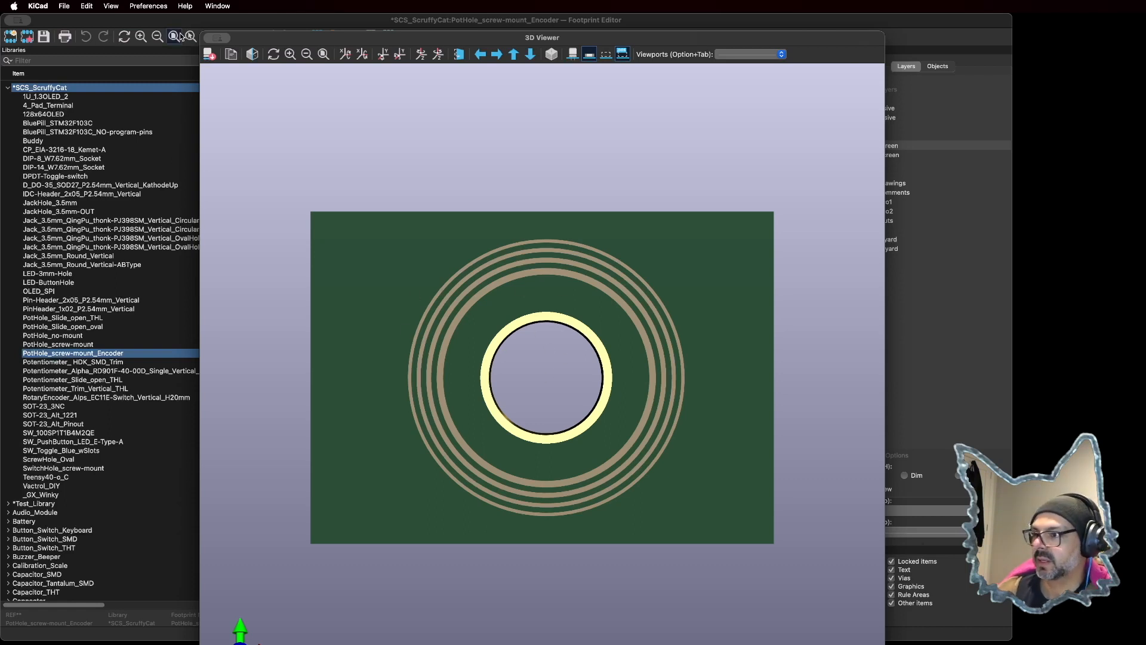
{"action": "left_click", "coordinate": [215, 36]}
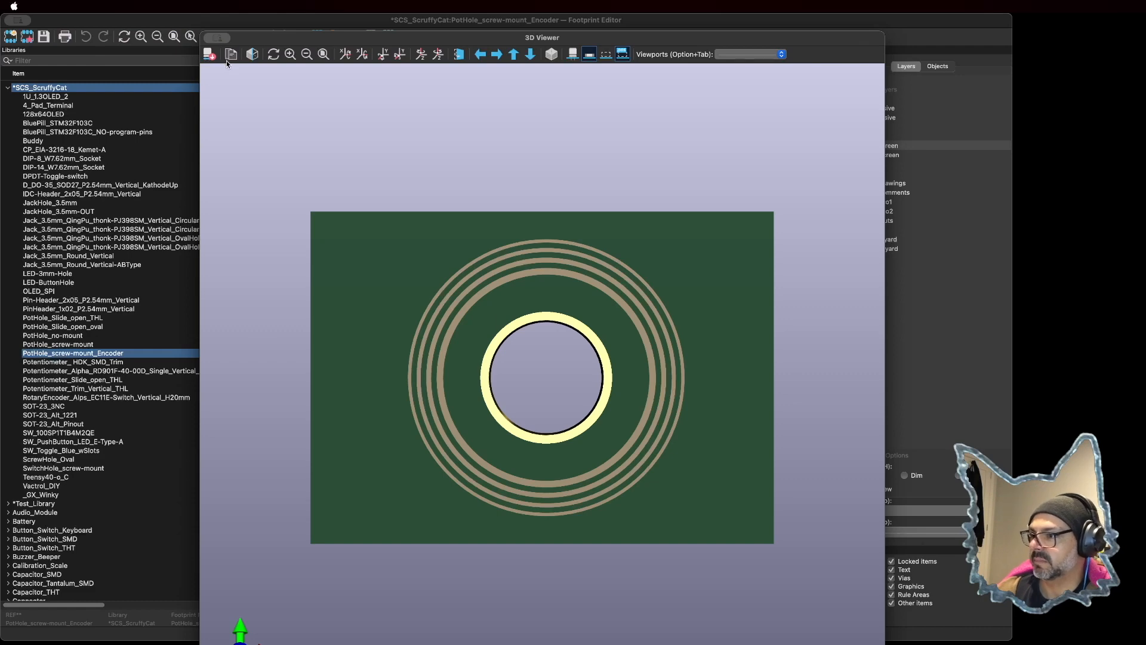